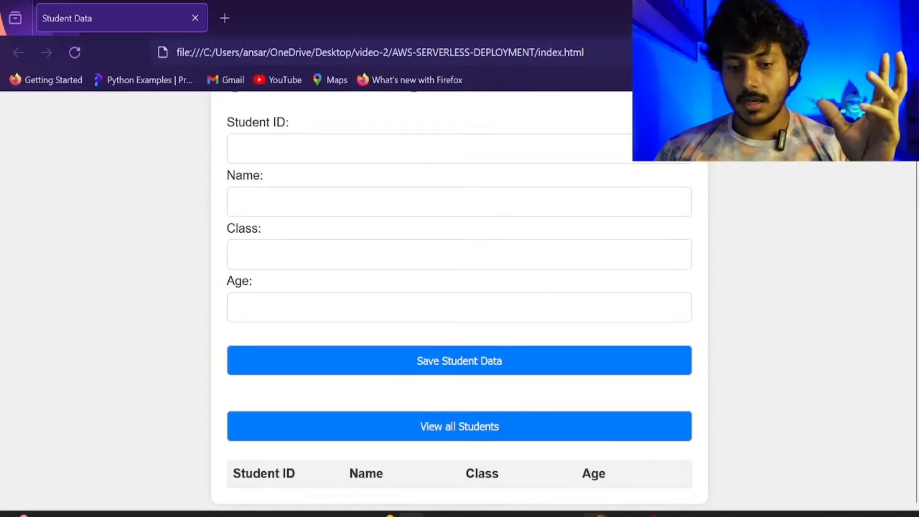
Show the Eraser serverless diagram and scroll through its Pre requisites, PART-1 and PART-2 sections.
click(597, 515)
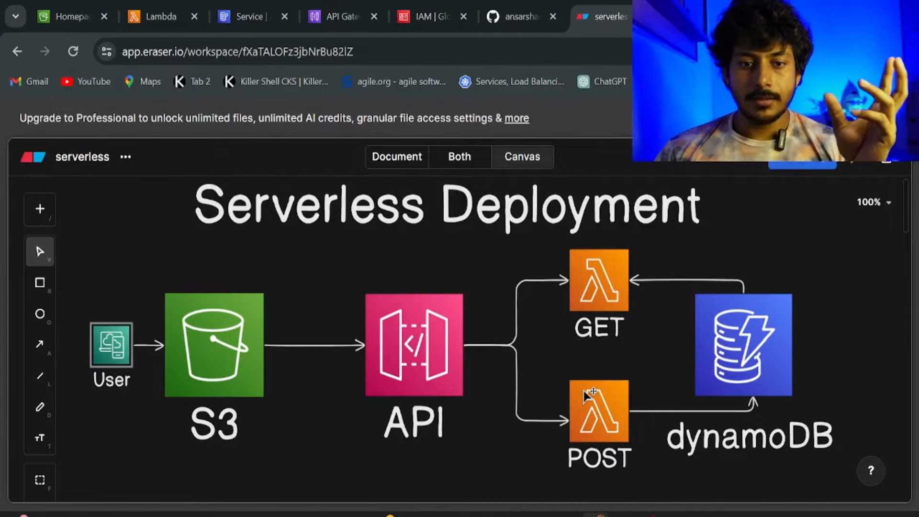
scroll(586, 395, down, 5)
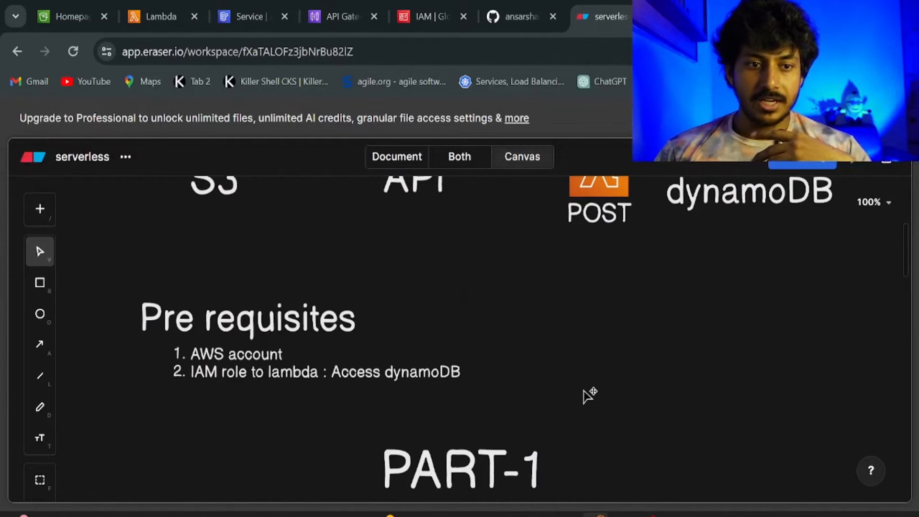
scroll(589, 395, down, 2)
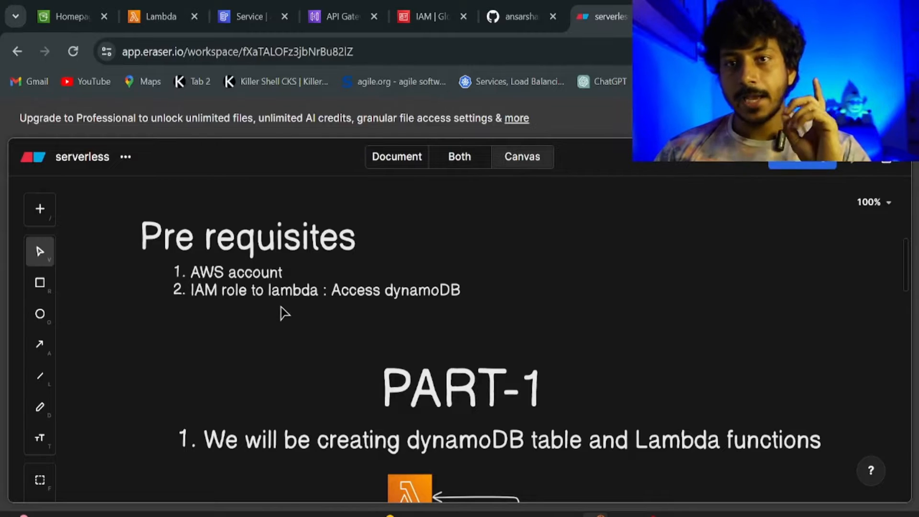
scroll(292, 301, down, 2)
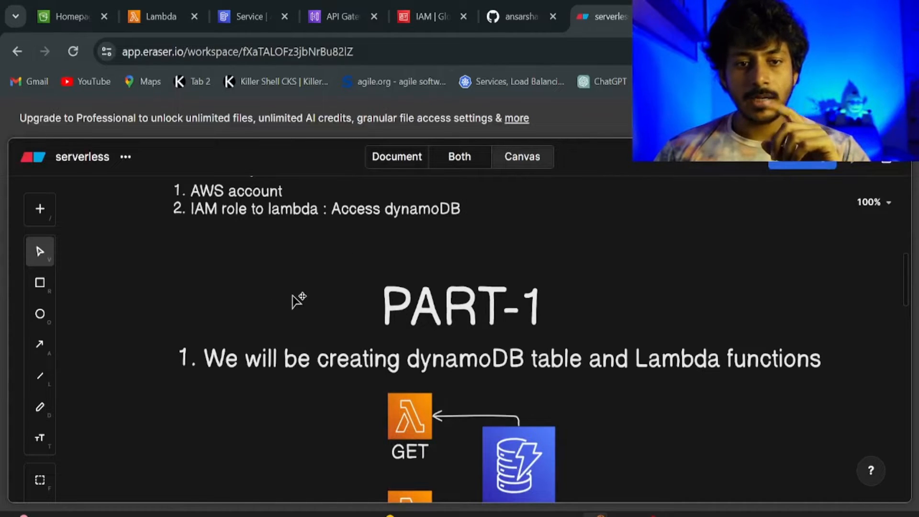
scroll(298, 300, down, 2)
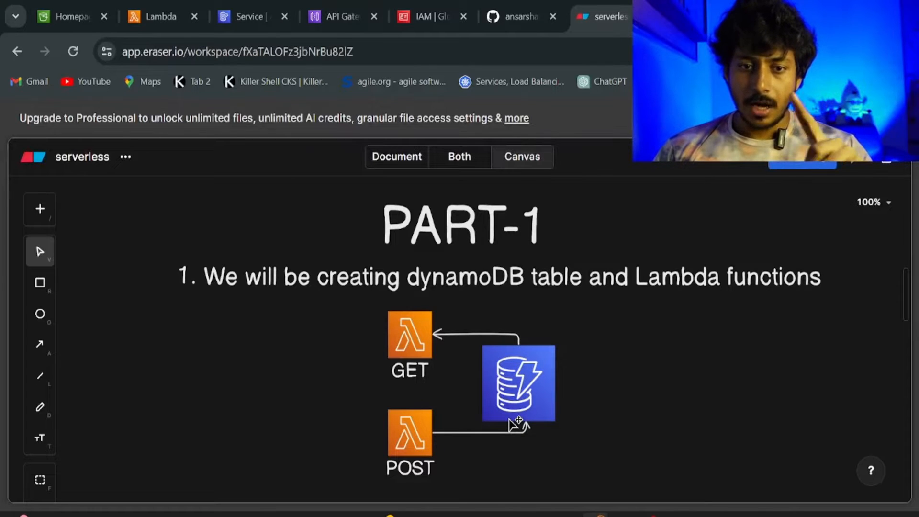
scroll(514, 423, down, 4)
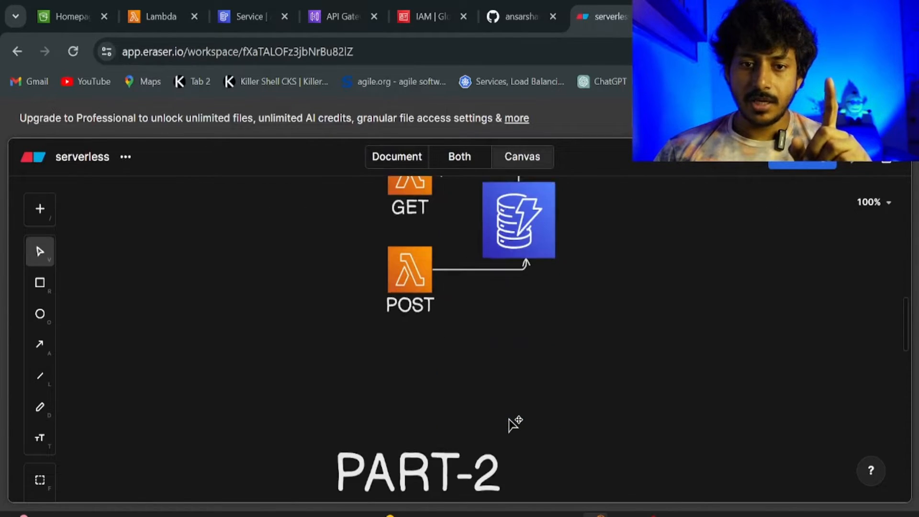
scroll(514, 423, down, 6)
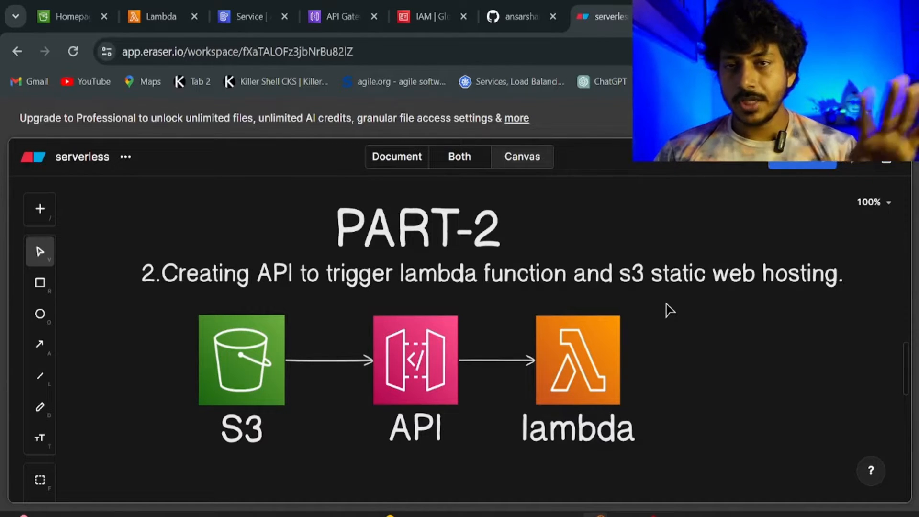
scroll(669, 310, down, 7)
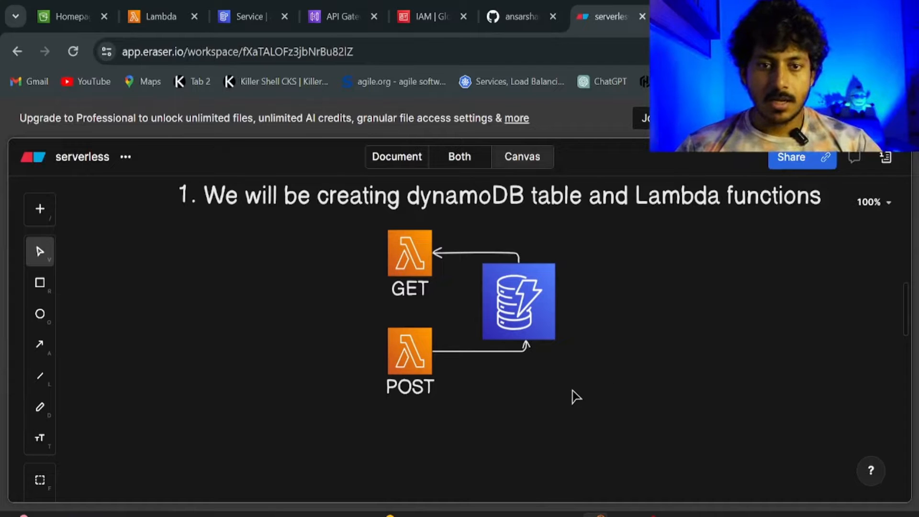
Go to DynamoDB from the console search and view its empty Tables list.
click(255, 19)
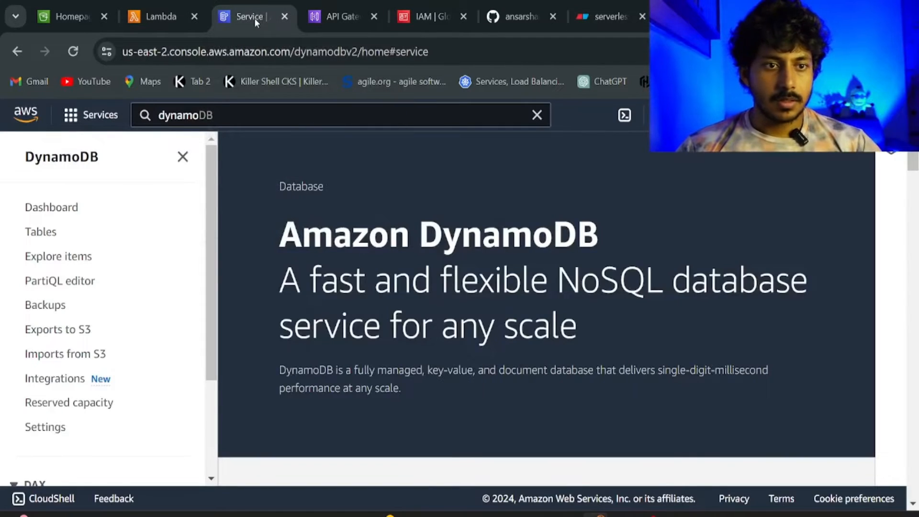
click(220, 119)
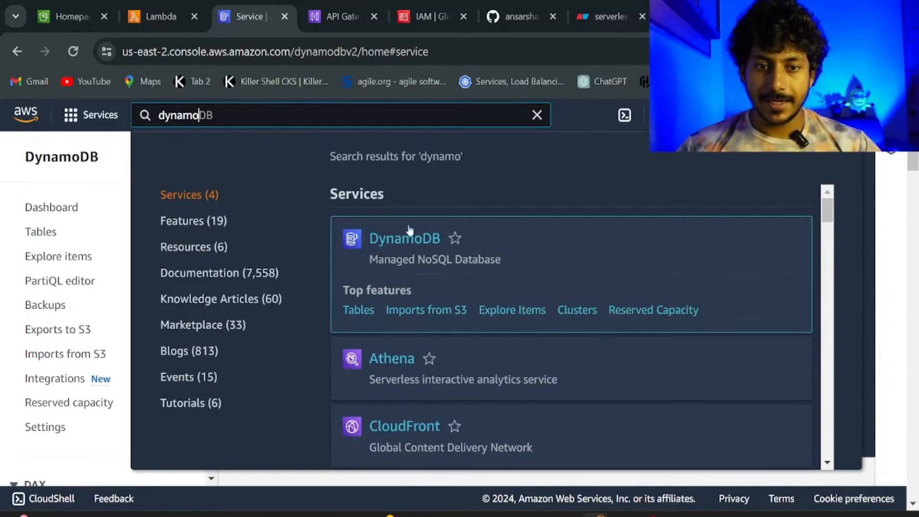
click(122, 200)
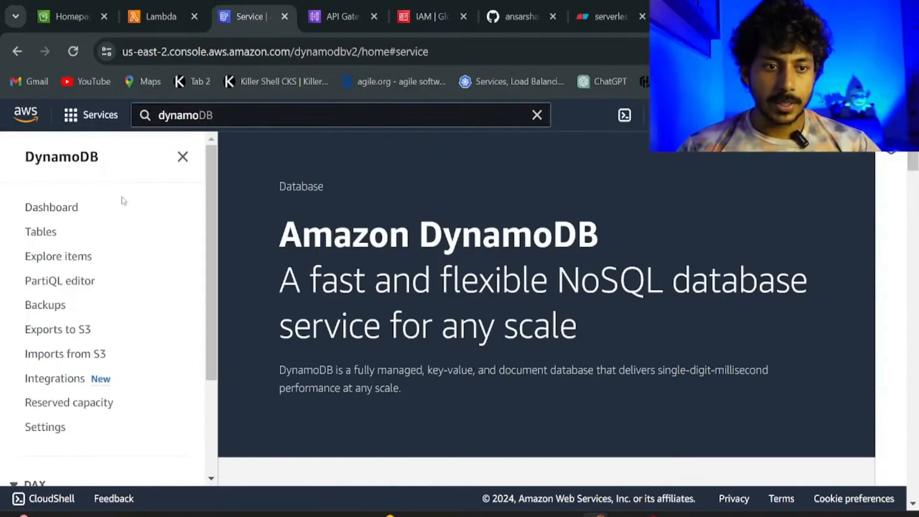
click(47, 233)
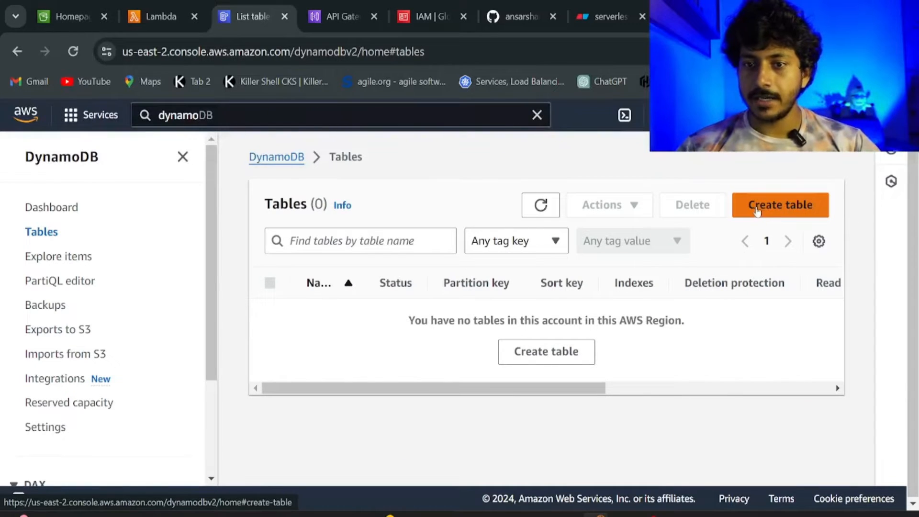
Create table studentData with String partition key studentid, keeping default table settings.
click(779, 213)
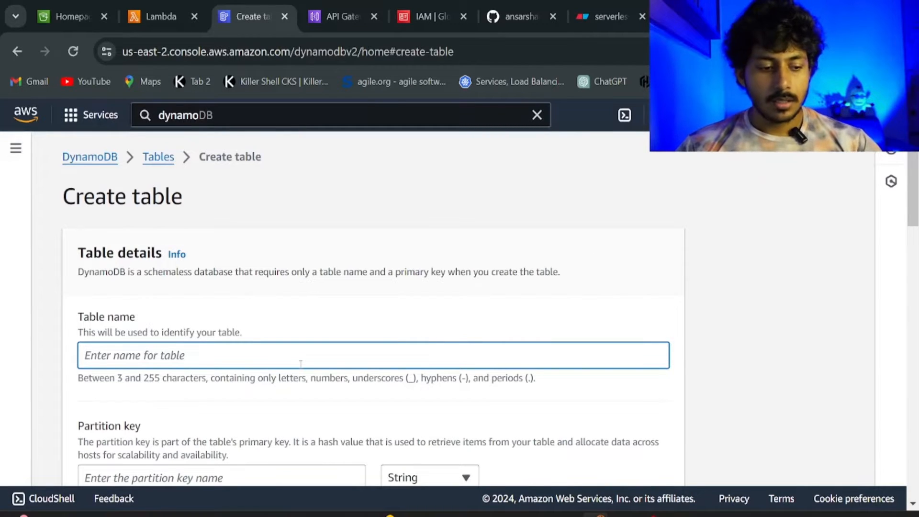
text(studentData)
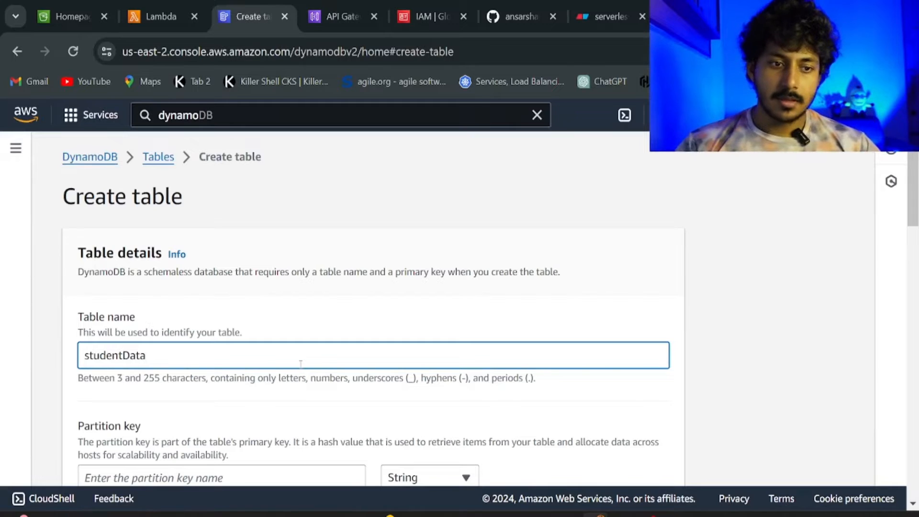
scroll(306, 360, down, 3)
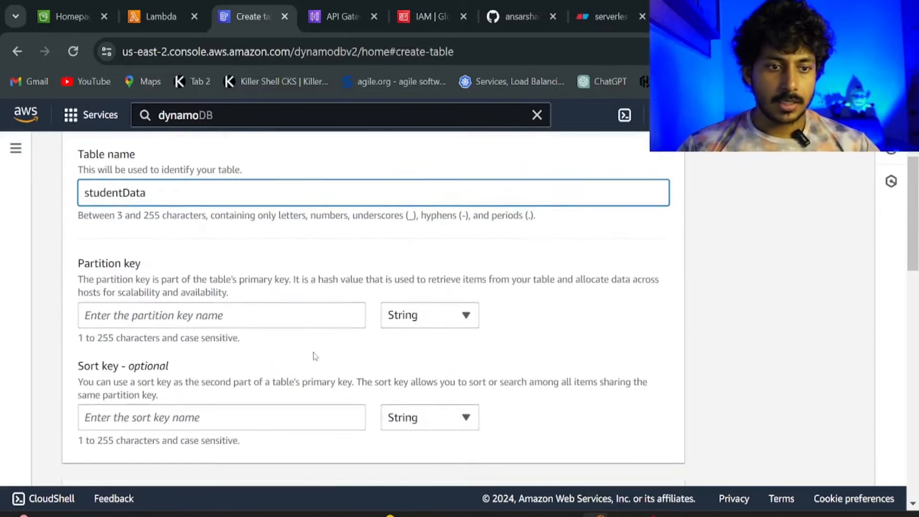
click(200, 309)
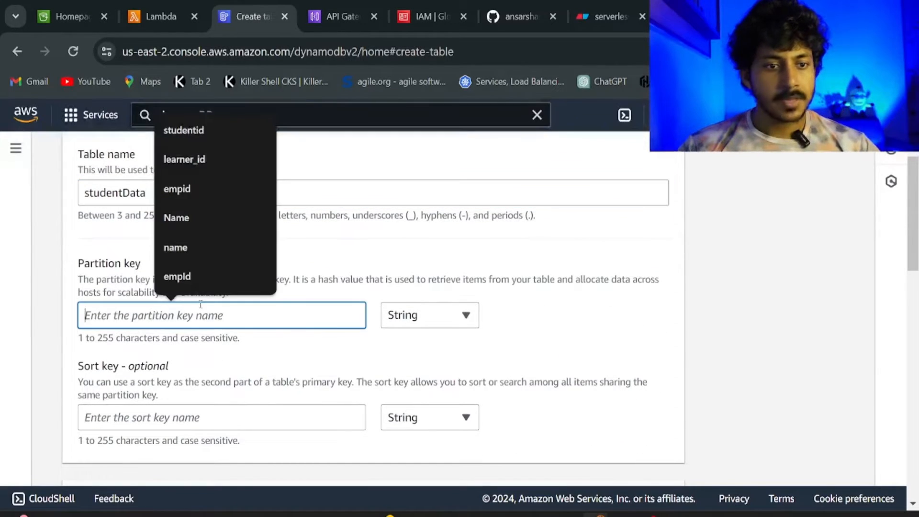
click(180, 139)
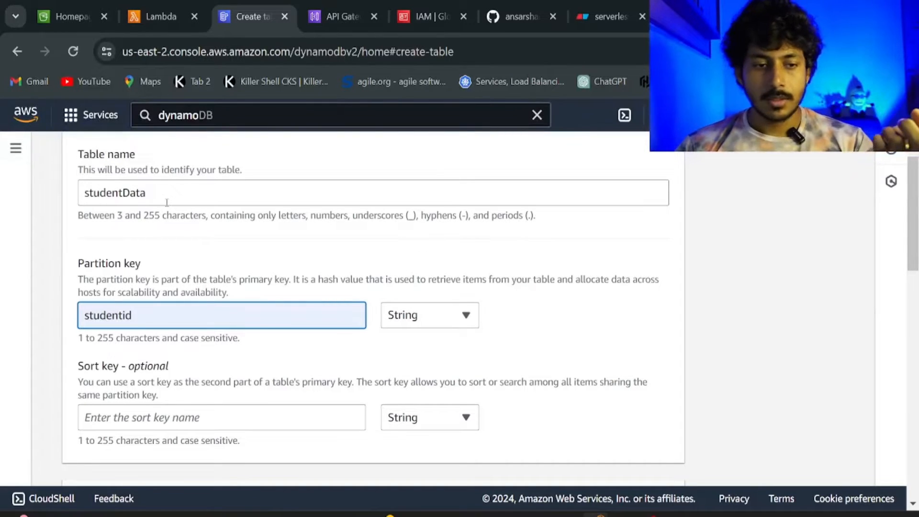
click(125, 418)
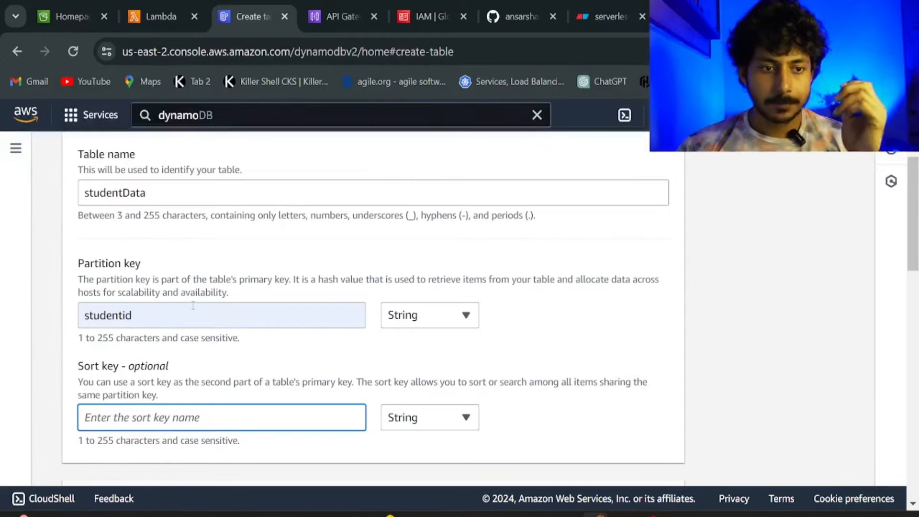
scroll(193, 306, down, 7)
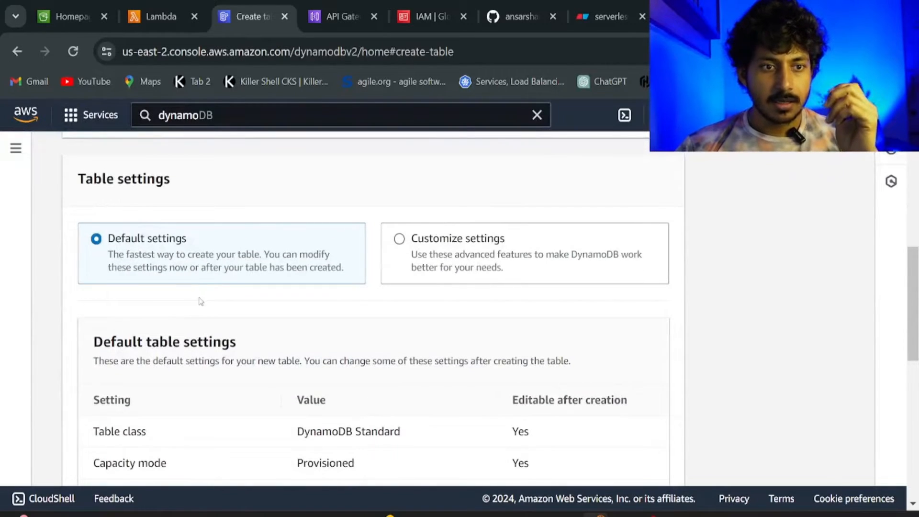
scroll(203, 295, down, 2)
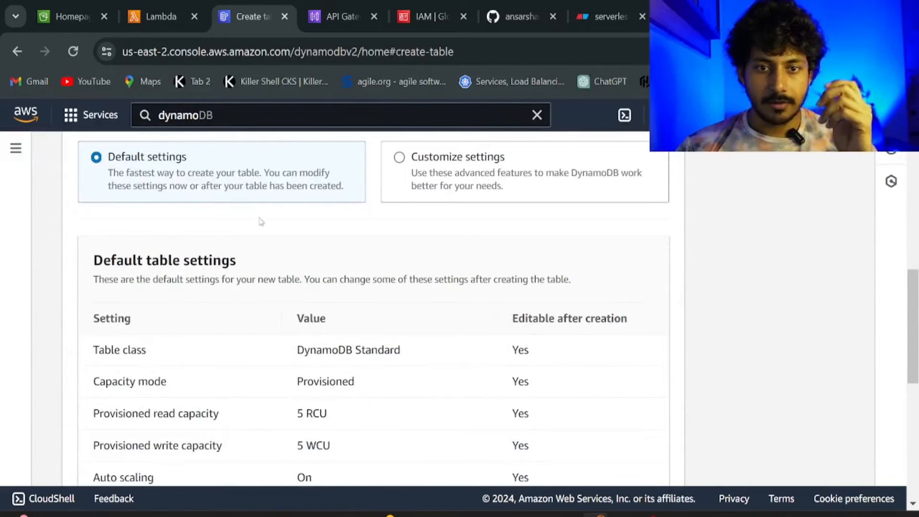
scroll(258, 242, down, 2)
scroll(259, 253, down, 8)
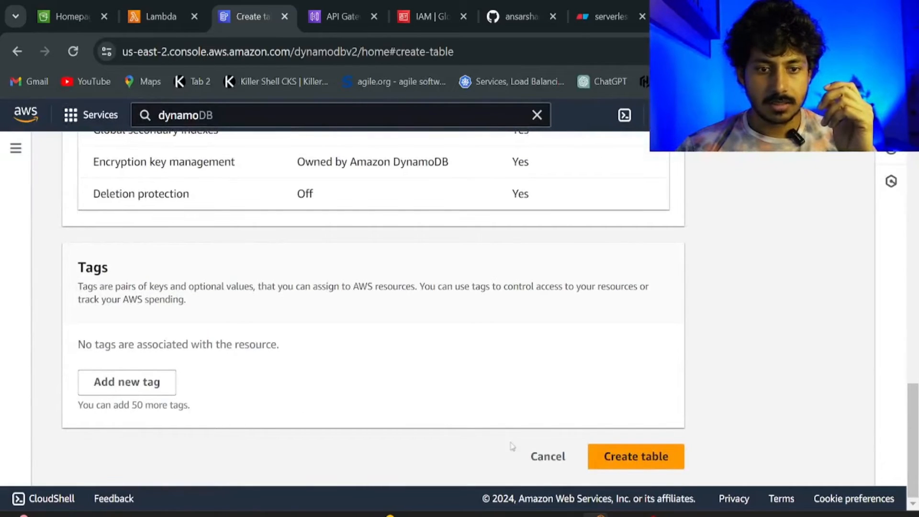
click(641, 460)
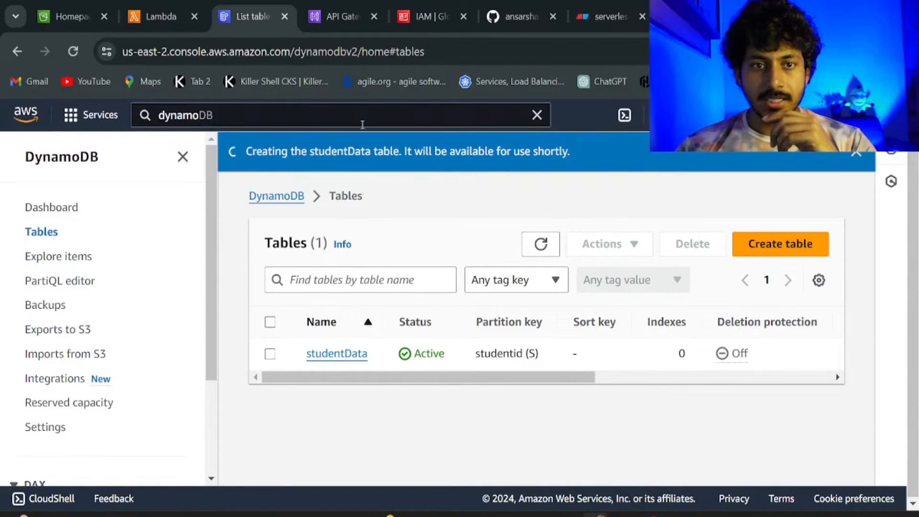
Start a new Lambda function named getStudent with the Python 3.12 runtime.
click(155, 24)
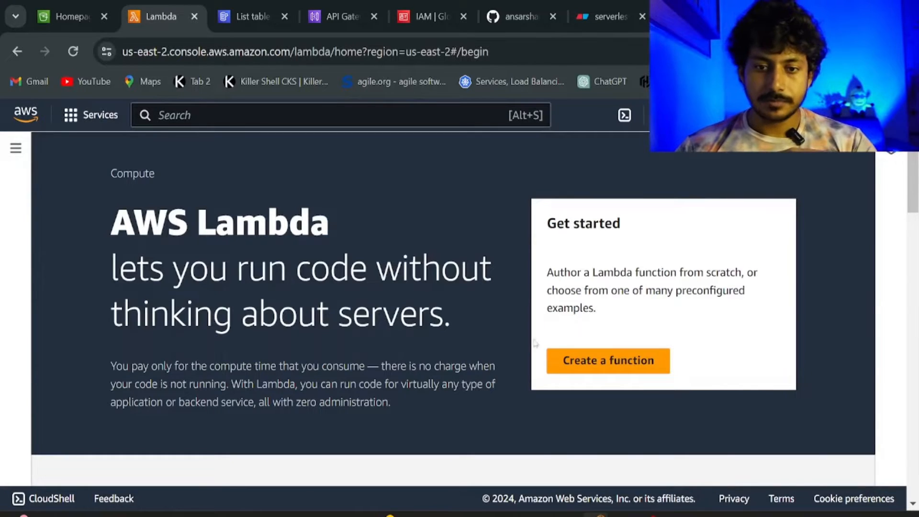
click(570, 356)
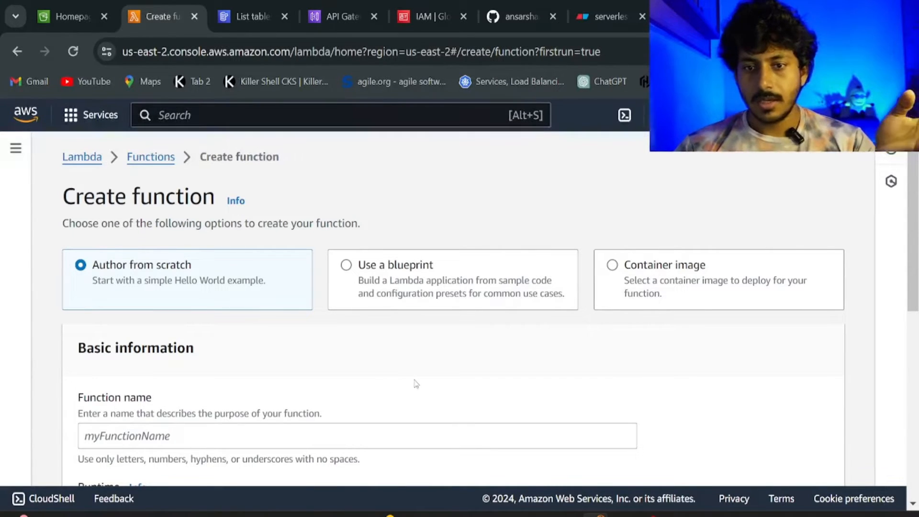
scroll(415, 383, down, 2)
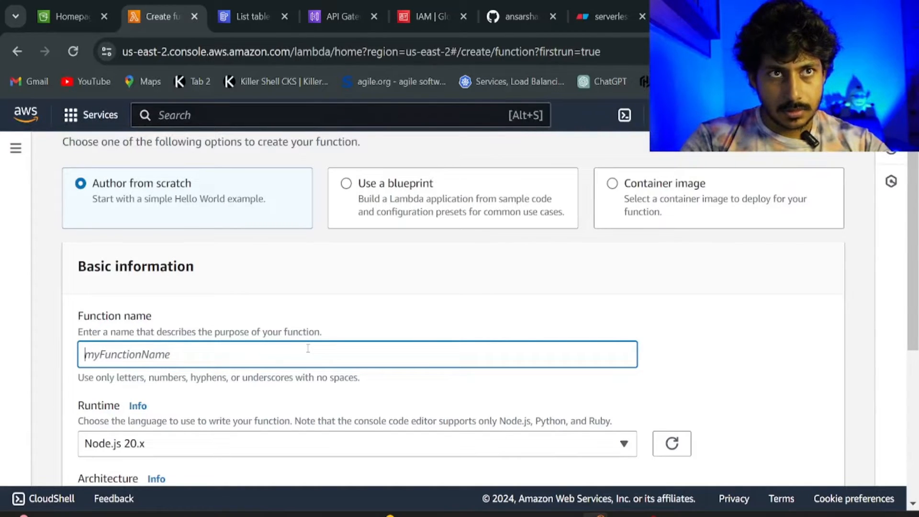
text(getStudent)
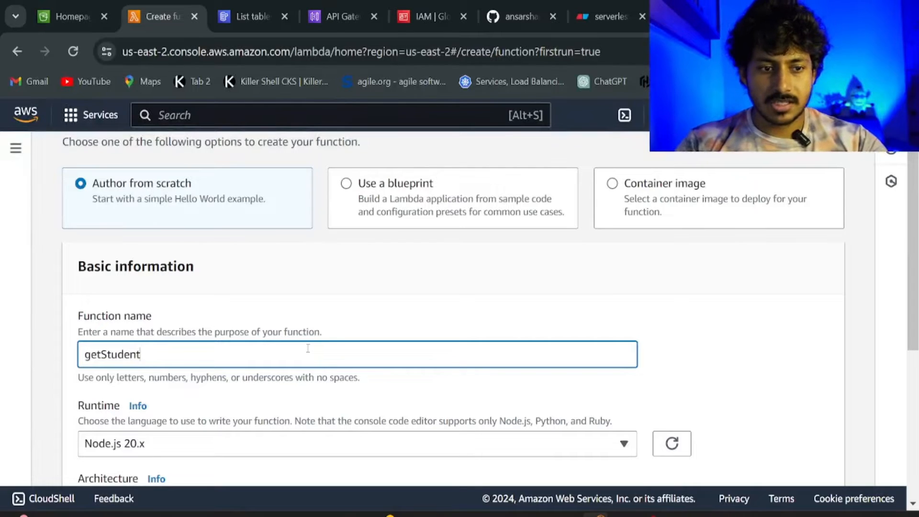
scroll(378, 343, down, 3)
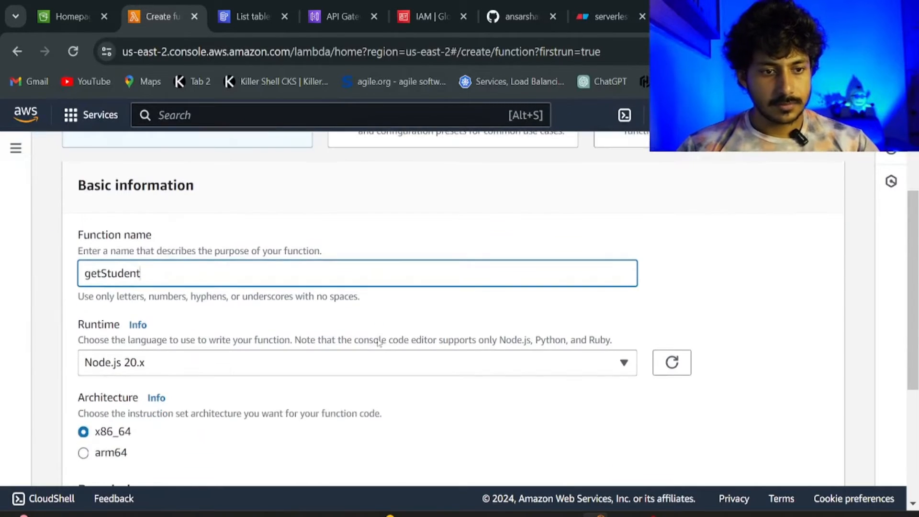
click(382, 290)
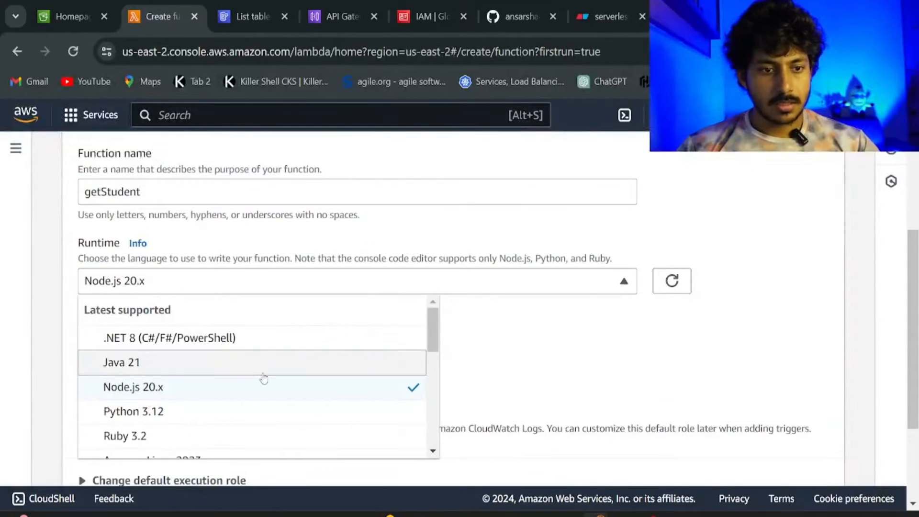
click(247, 411)
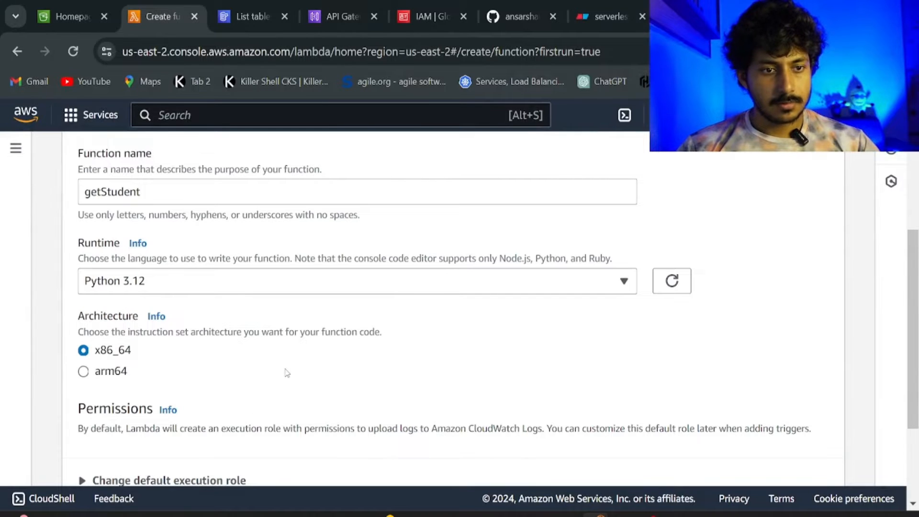
Use the existing lambdaDynamoDB-role as execution role and create the function.
scroll(287, 373, down, 3)
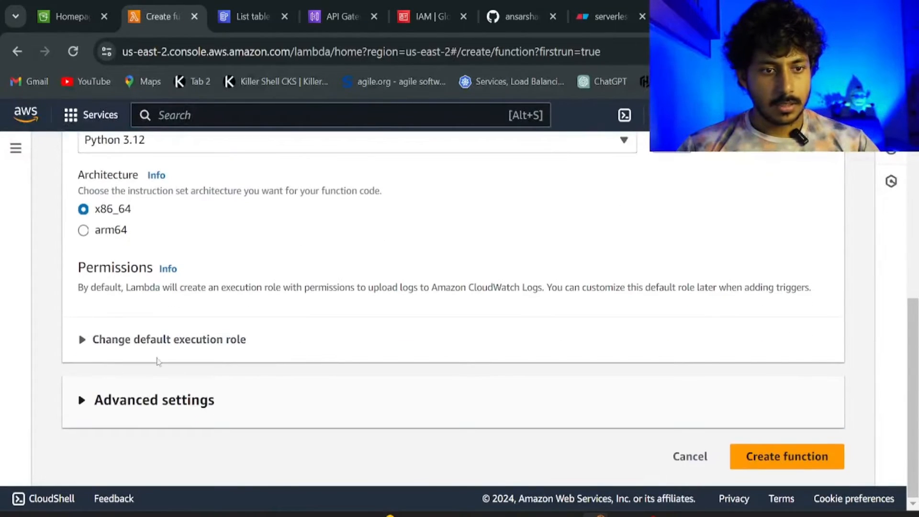
click(178, 338)
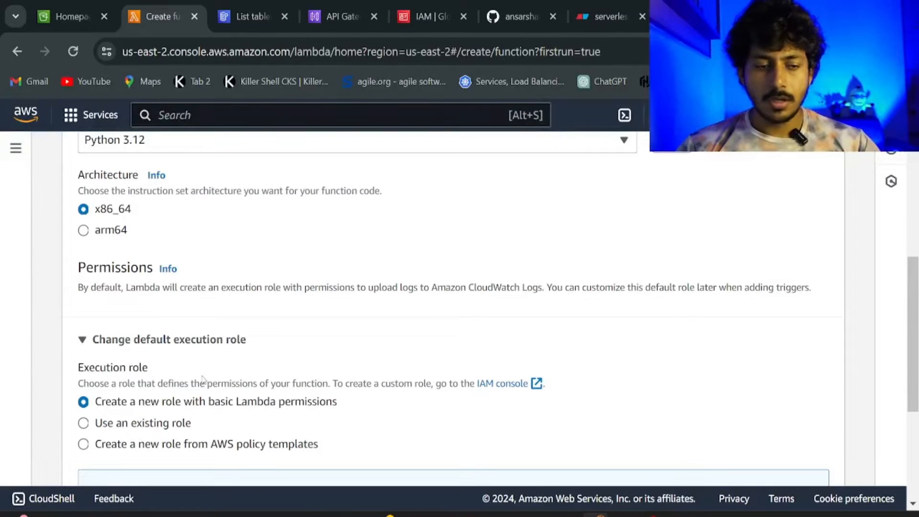
click(130, 423)
scroll(161, 421, down, 4)
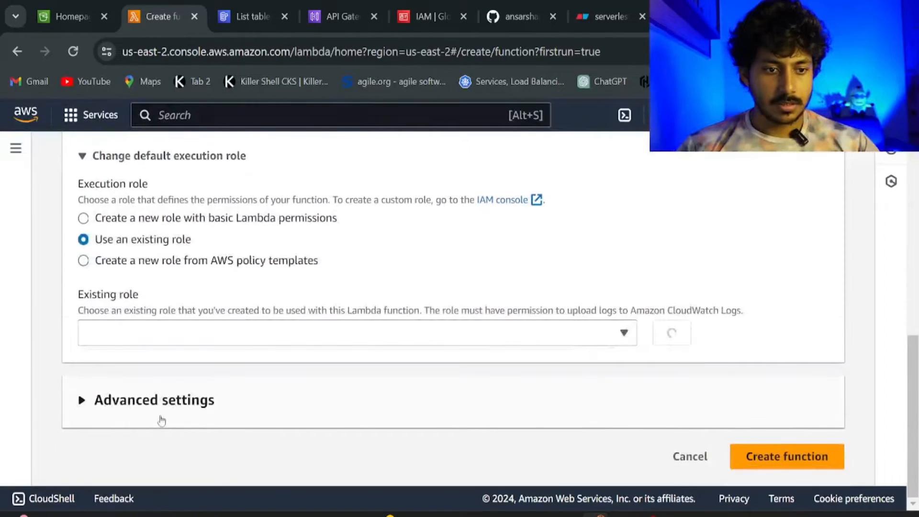
click(174, 341)
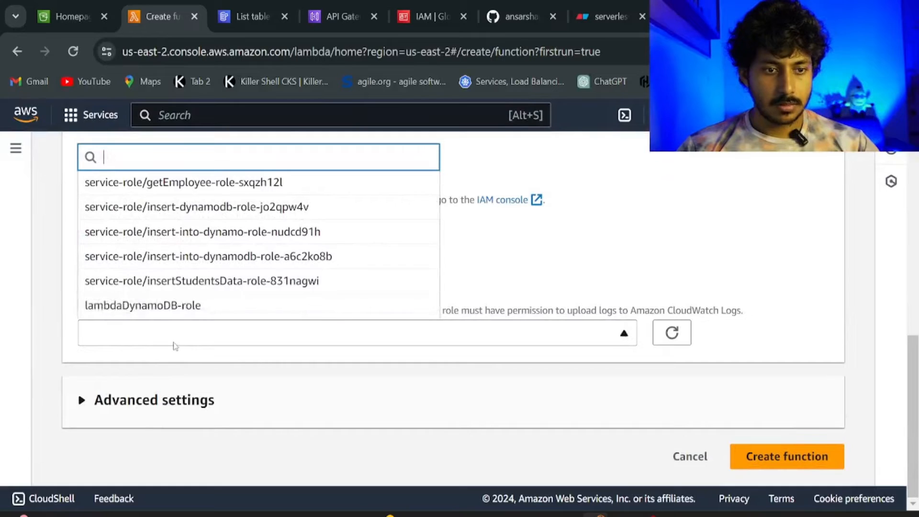
click(161, 314)
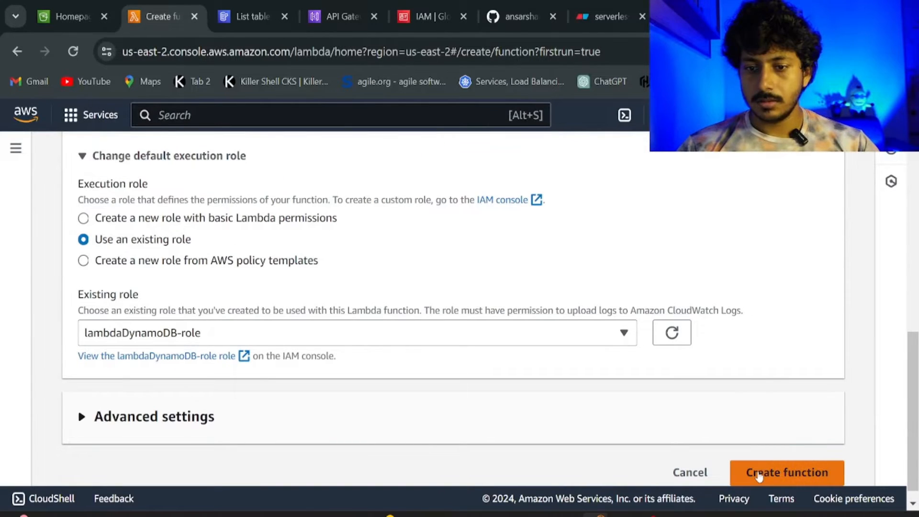
click(760, 474)
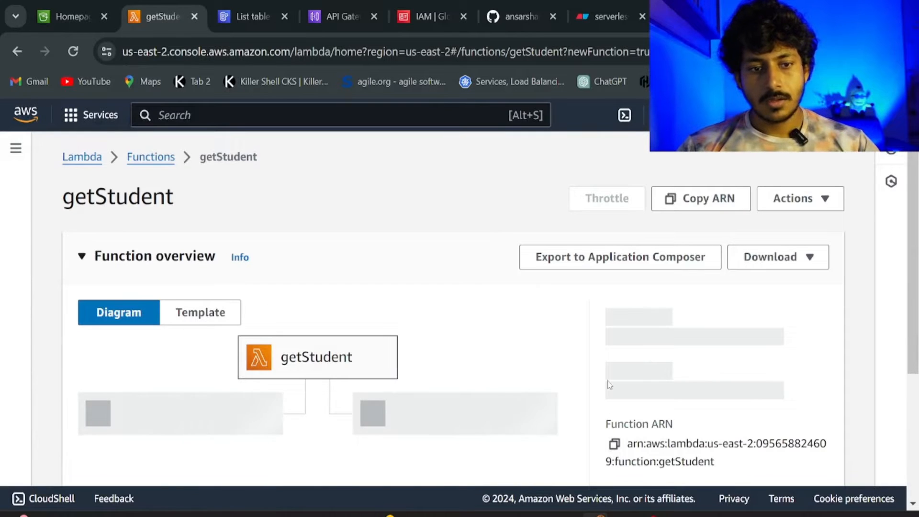
scroll(599, 364, down, 7)
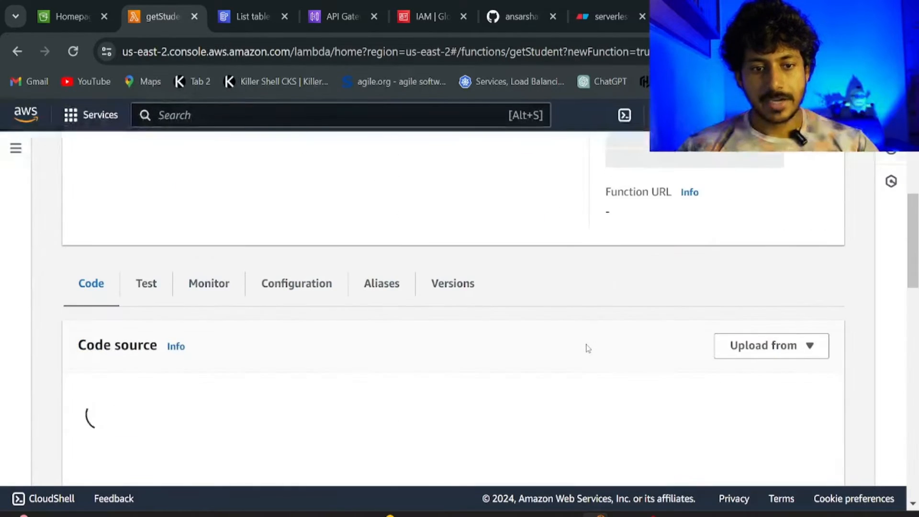
scroll(589, 348, down, 2)
scroll(588, 348, down, 1)
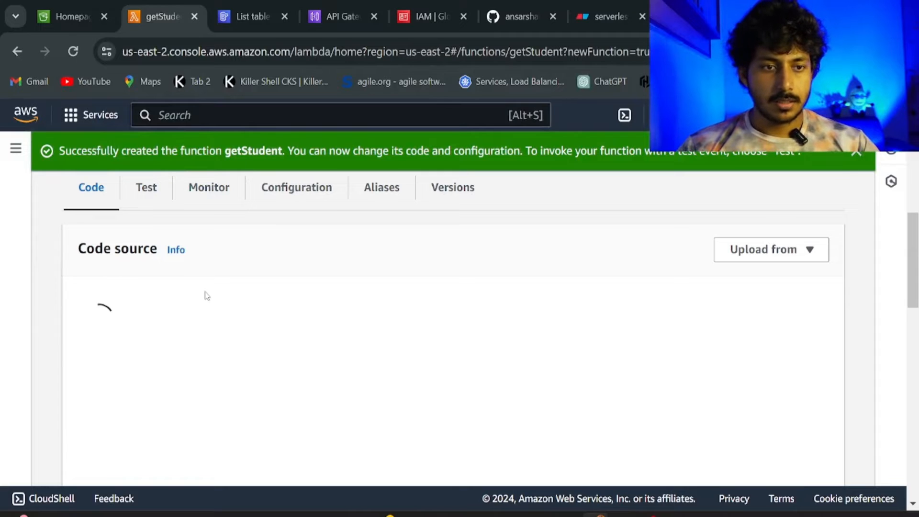
scroll(207, 296, down, 5)
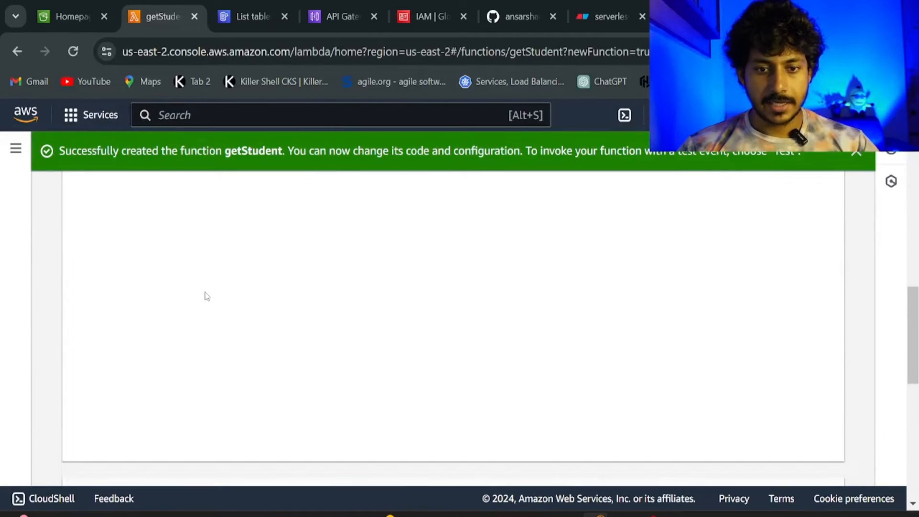
scroll(207, 296, up, 5)
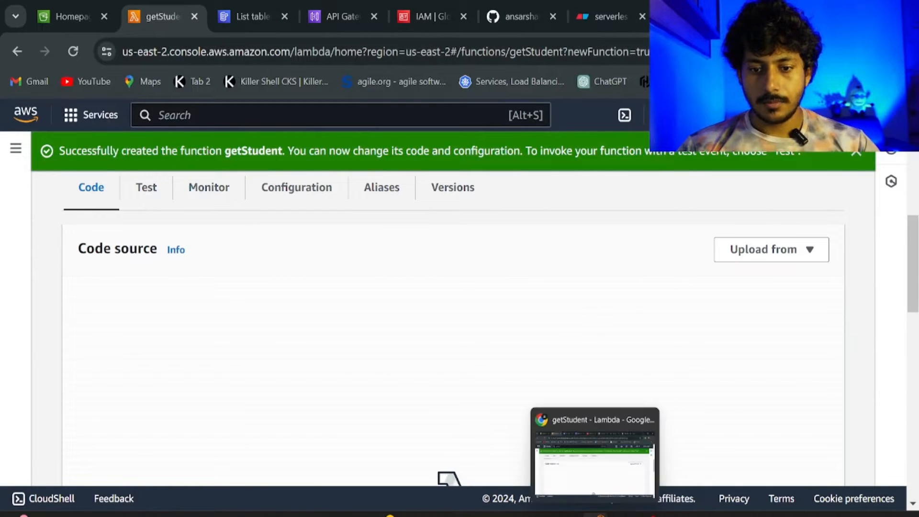
Copy the full DynamoDB scan handler from getStudents.py in VS Code.
click(622, 515)
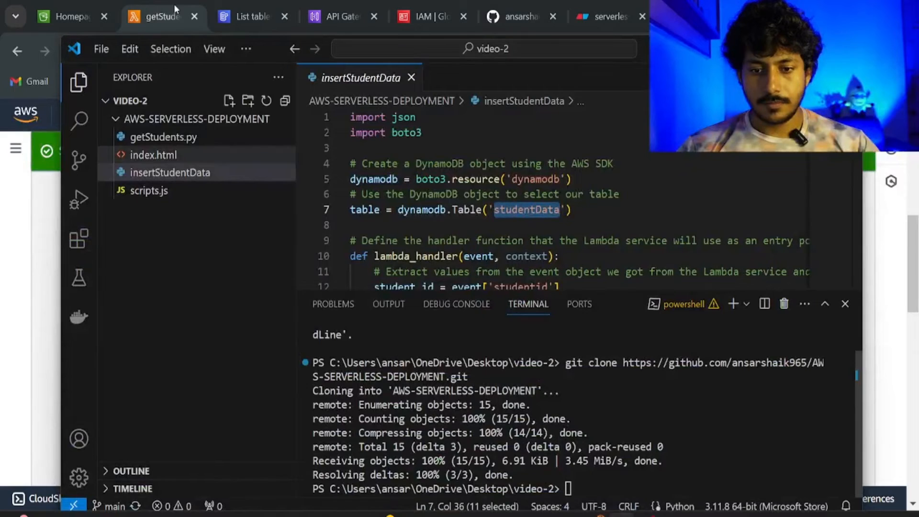
click(169, 143)
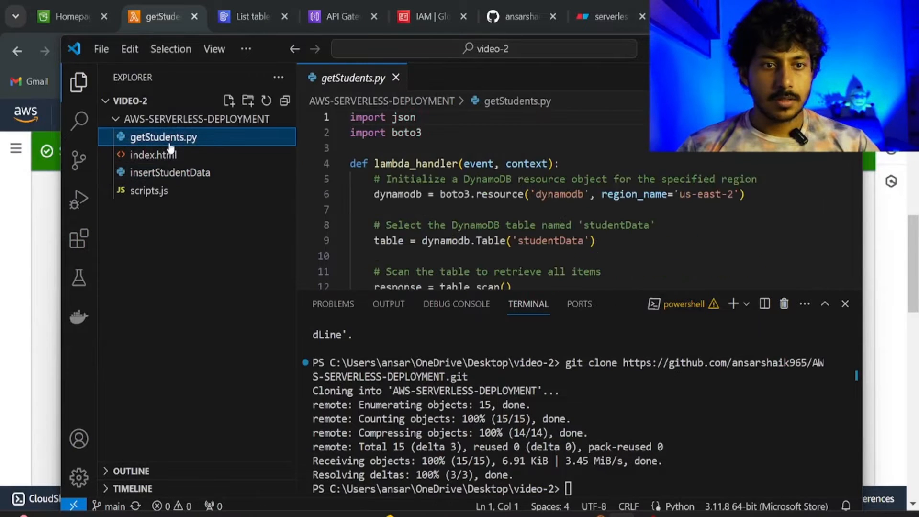
click(845, 303)
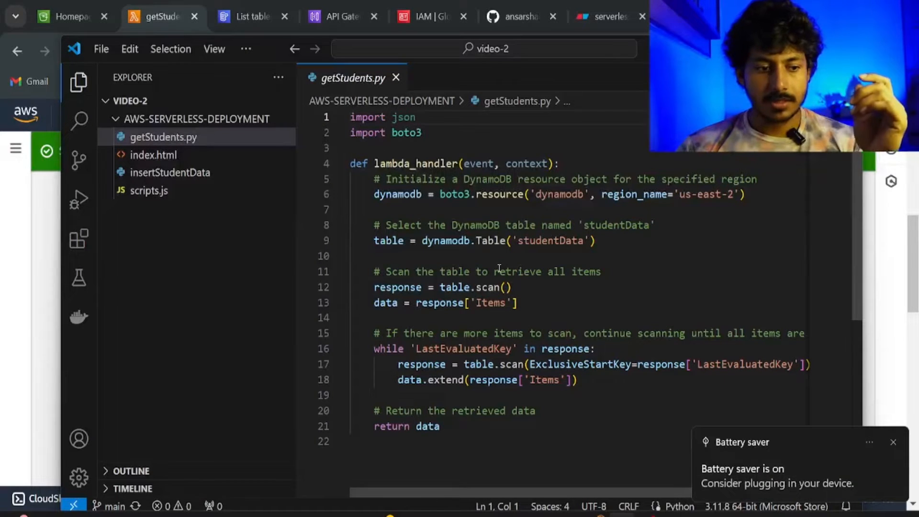
drag(481, 440, 356, 117)
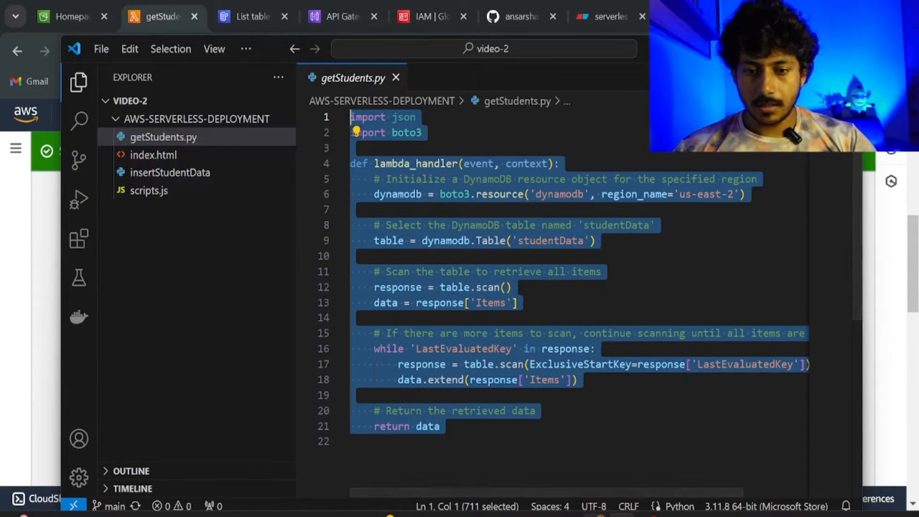
click(584, 508)
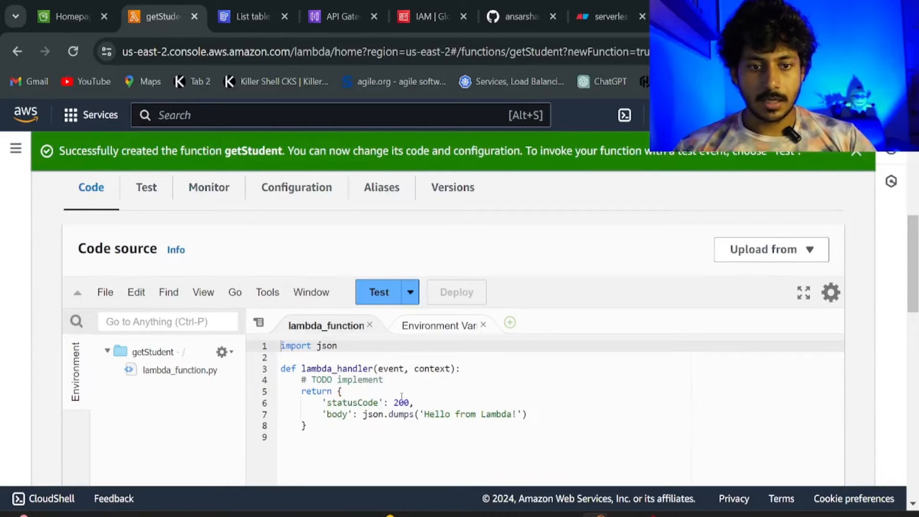
Paste the scan code over getStudent's default lambda_function.py and deploy it.
drag(359, 443, 302, 345)
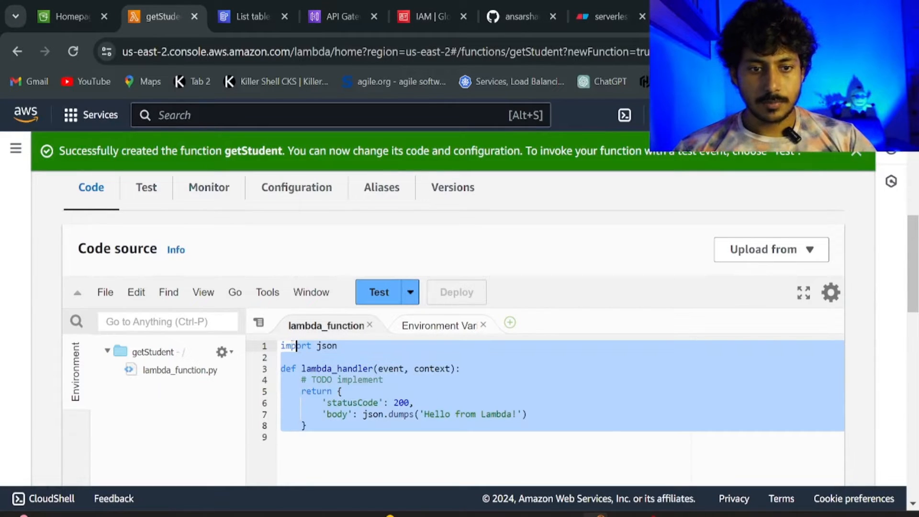
key(ctrl+v)
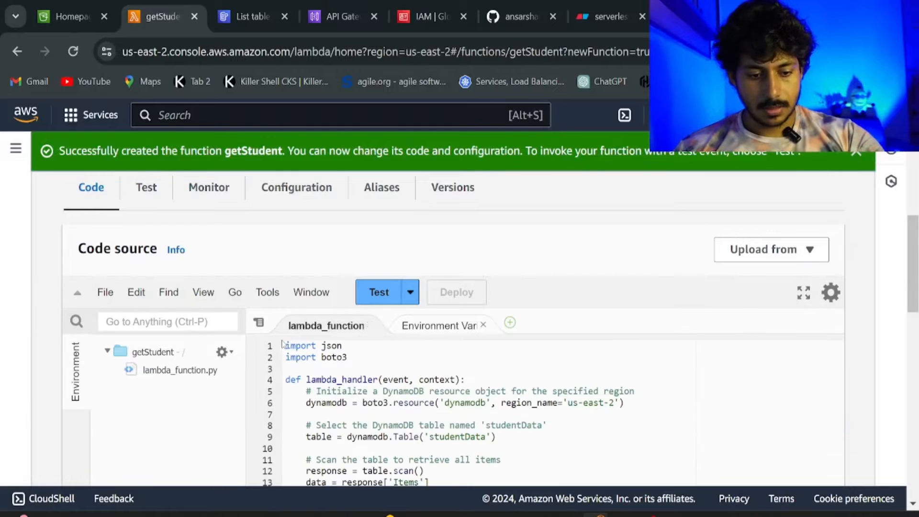
scroll(467, 264, down, 4)
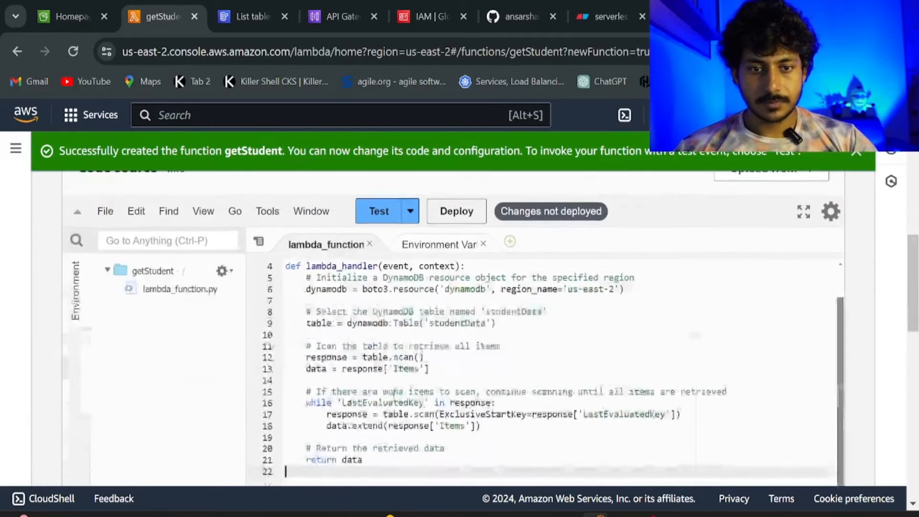
scroll(467, 264, up, 3)
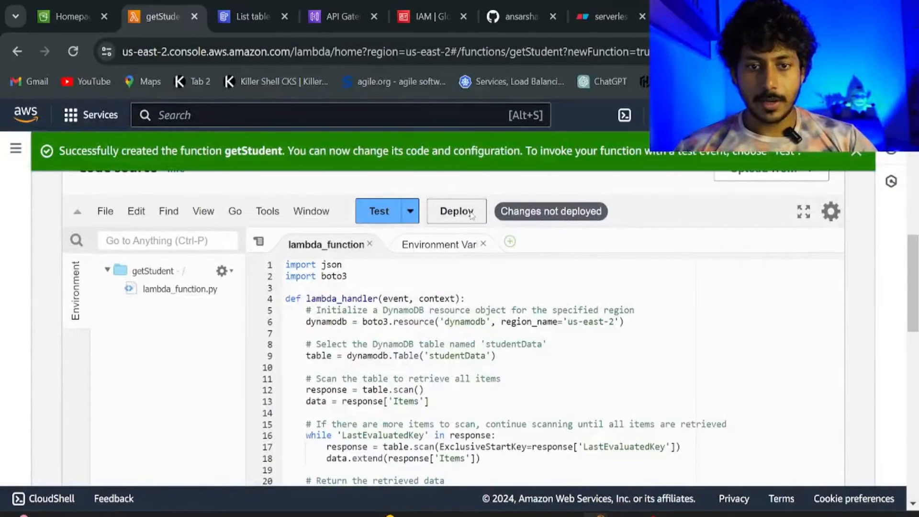
click(472, 213)
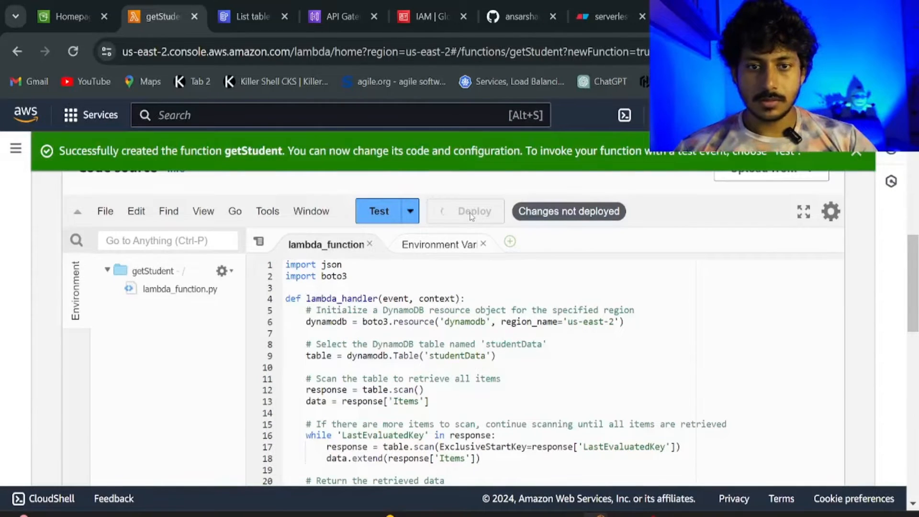
scroll(467, 224, down, 2)
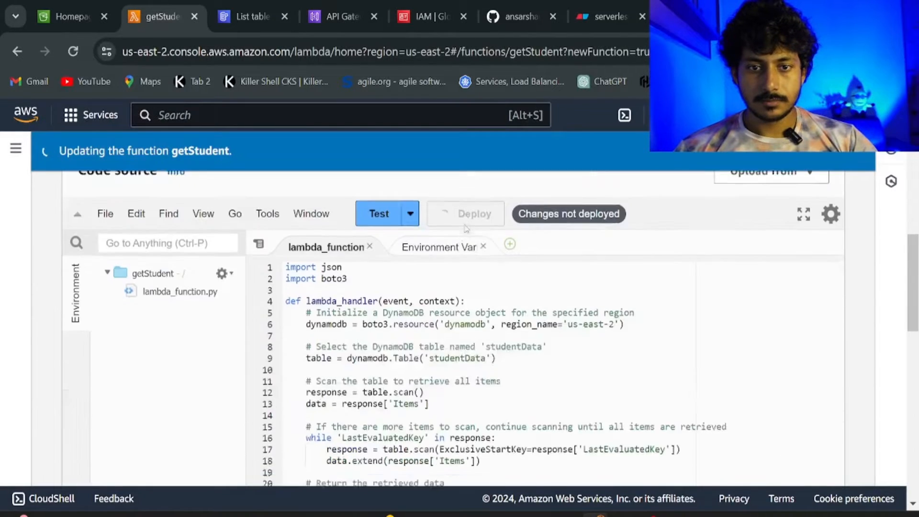
scroll(467, 229, up, 3)
click(234, 17)
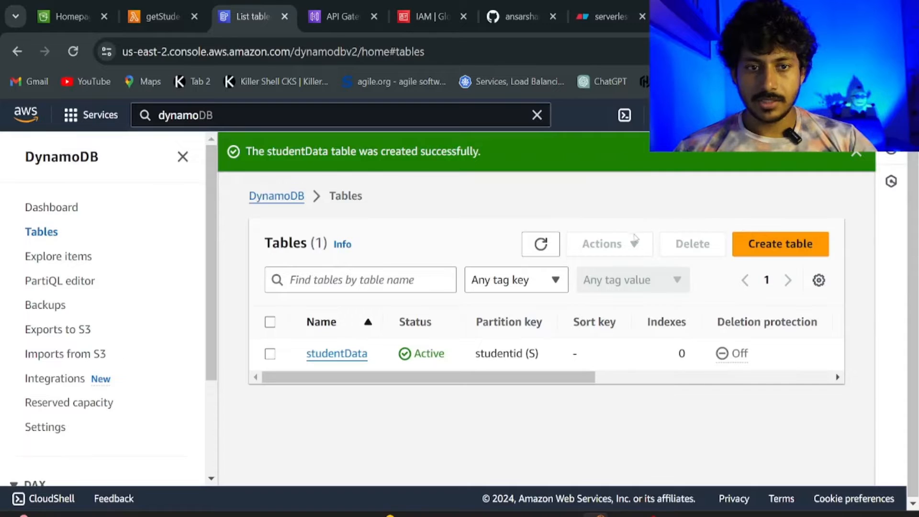
Refresh the tables list and explore studentData's items, which returns 0 items.
click(530, 247)
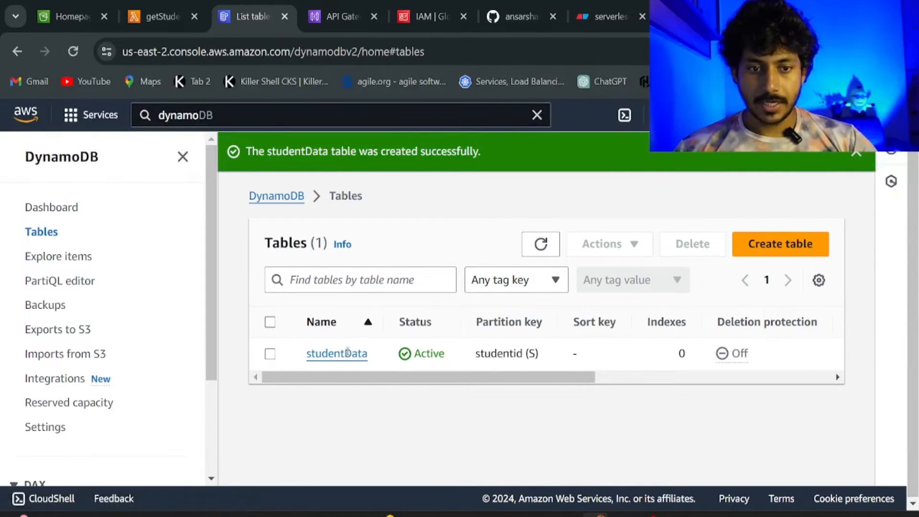
click(348, 352)
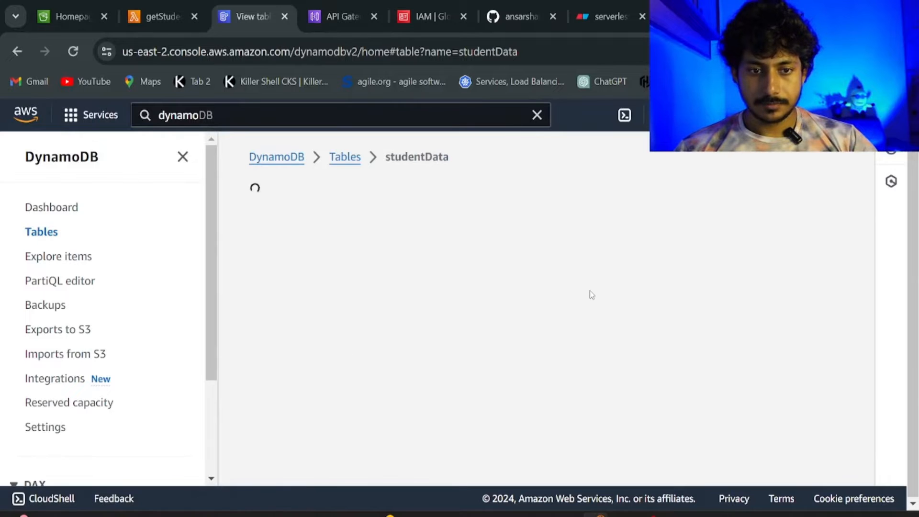
click(652, 251)
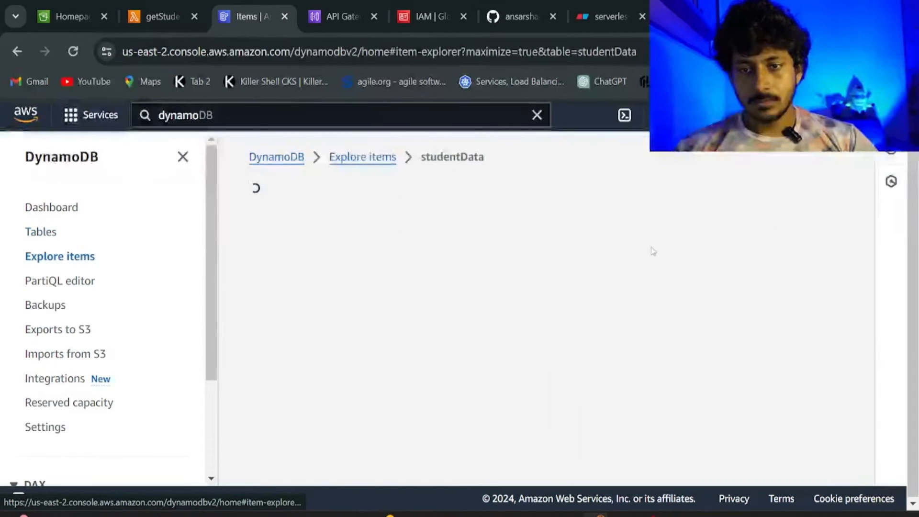
scroll(596, 292, down, 8)
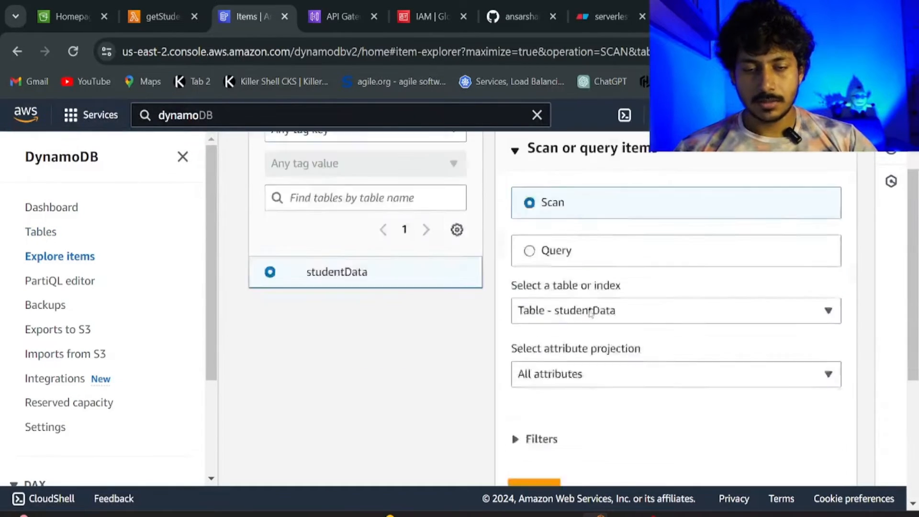
scroll(594, 303, up, 6)
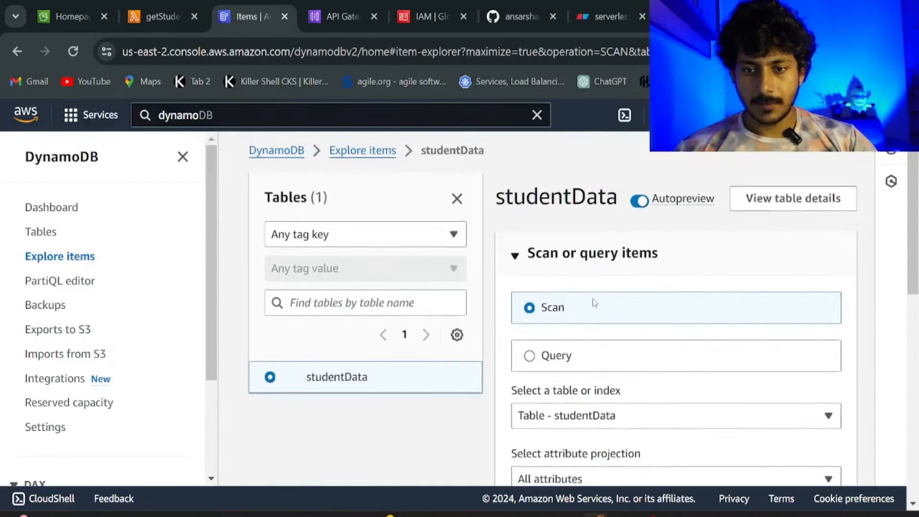
scroll(592, 301, down, 9)
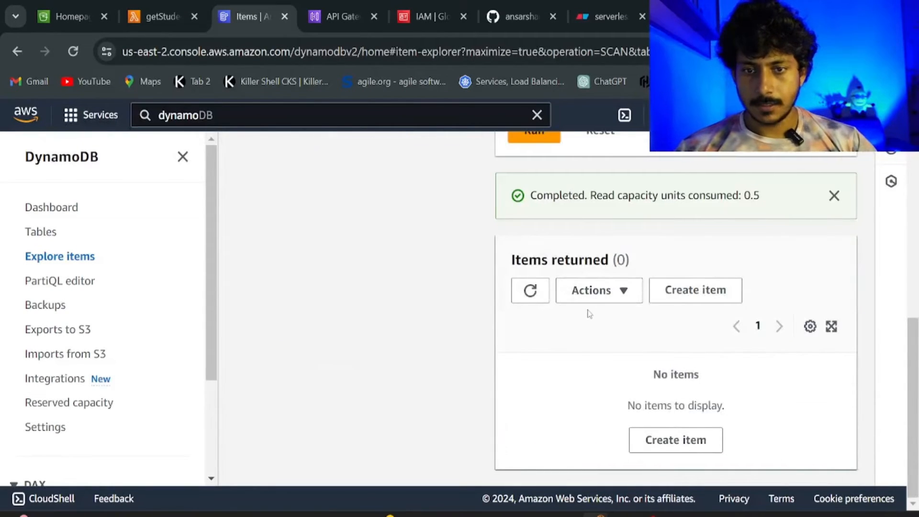
Save a getStudent test event named mytest using the default hello-world JSON.
click(149, 23)
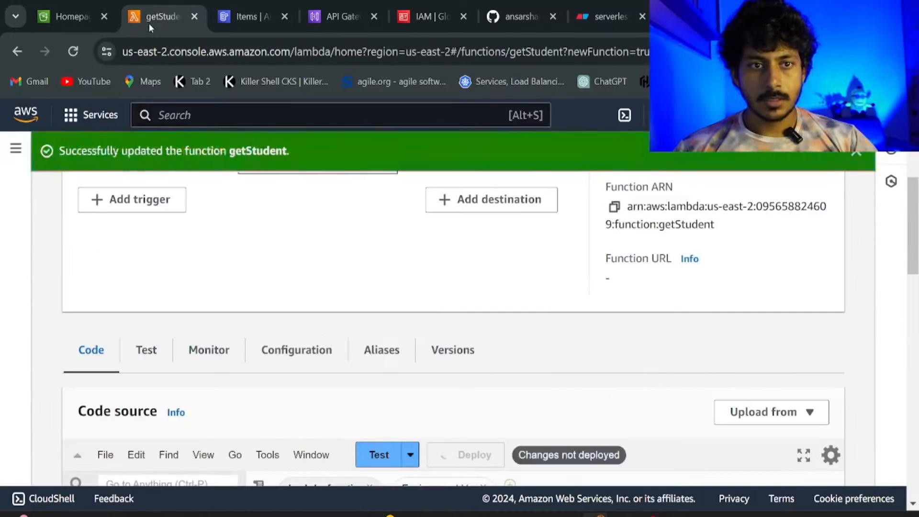
click(852, 154)
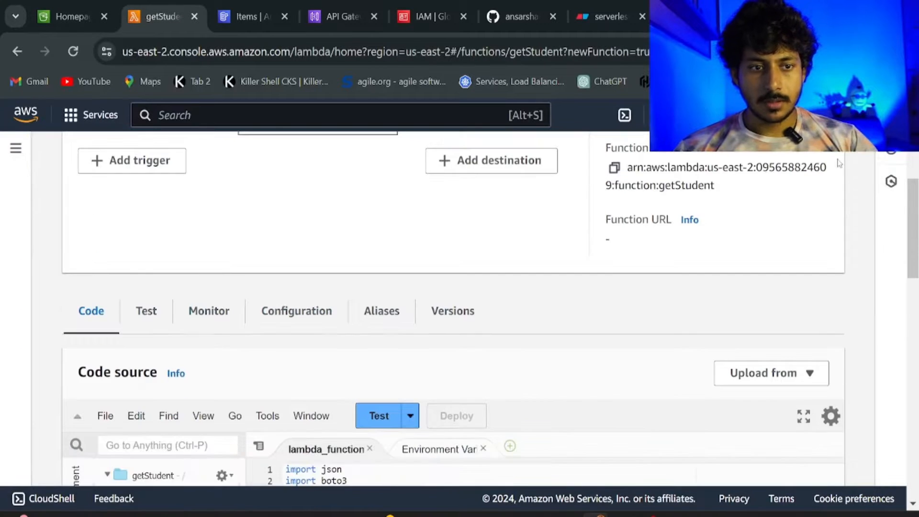
scroll(554, 235, up, 5)
scroll(551, 232, down, 8)
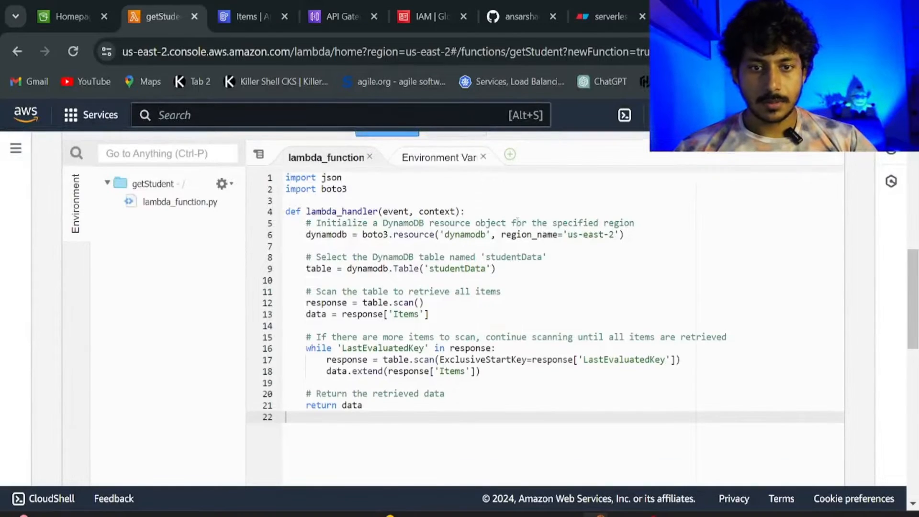
scroll(378, 288, up, 3)
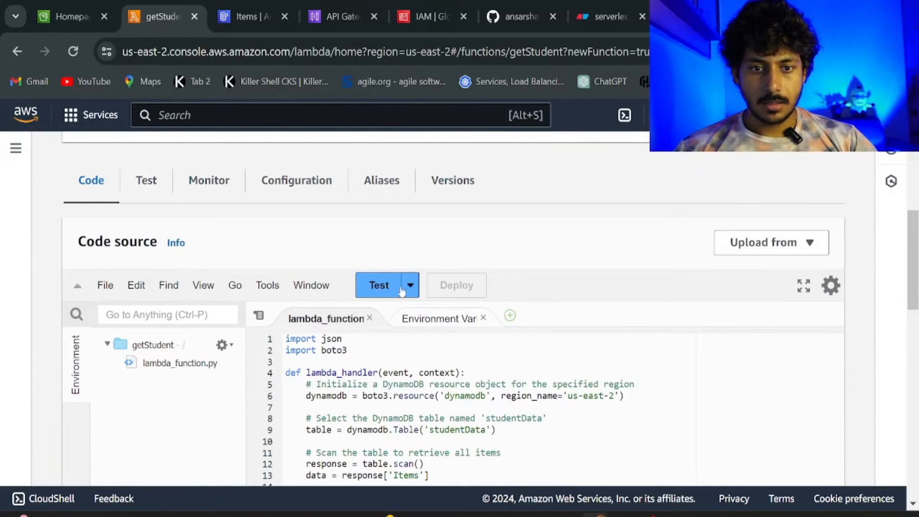
click(394, 287)
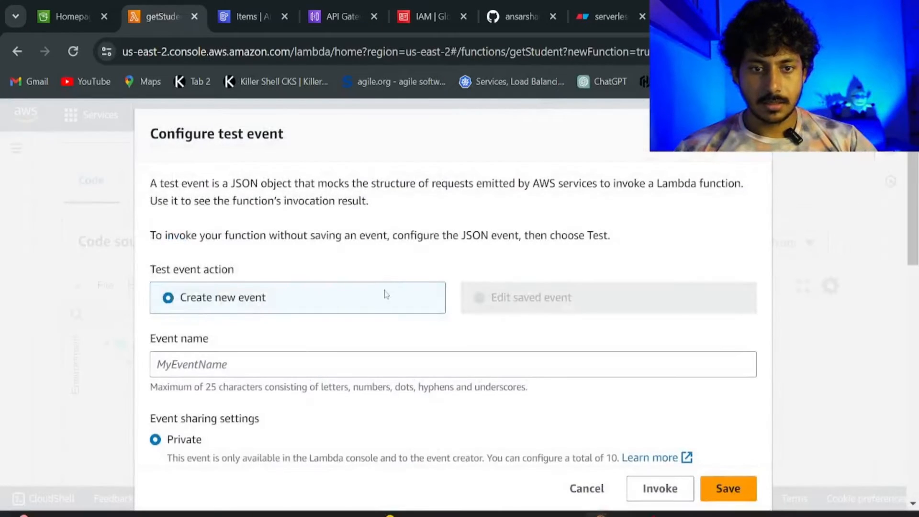
click(309, 361)
text(m)
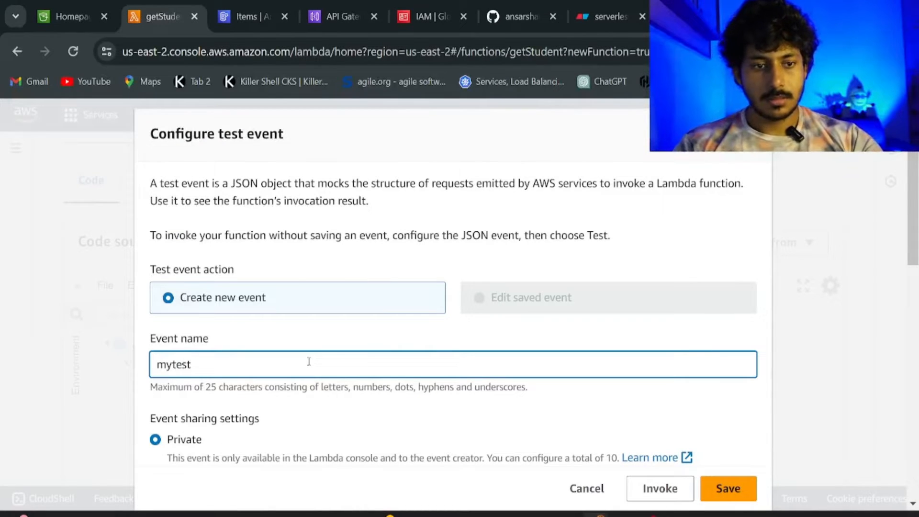
text(ytest)
scroll(309, 361, down, 7)
scroll(287, 349, up, 2)
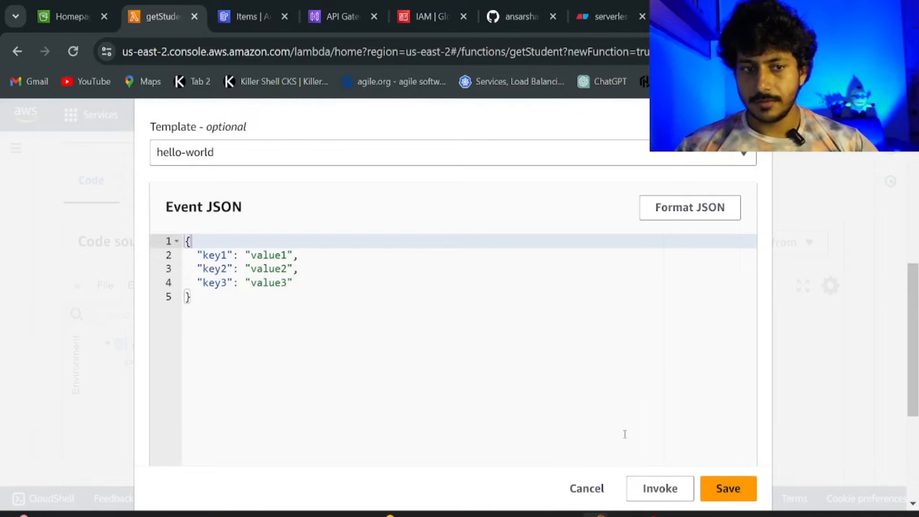
click(719, 480)
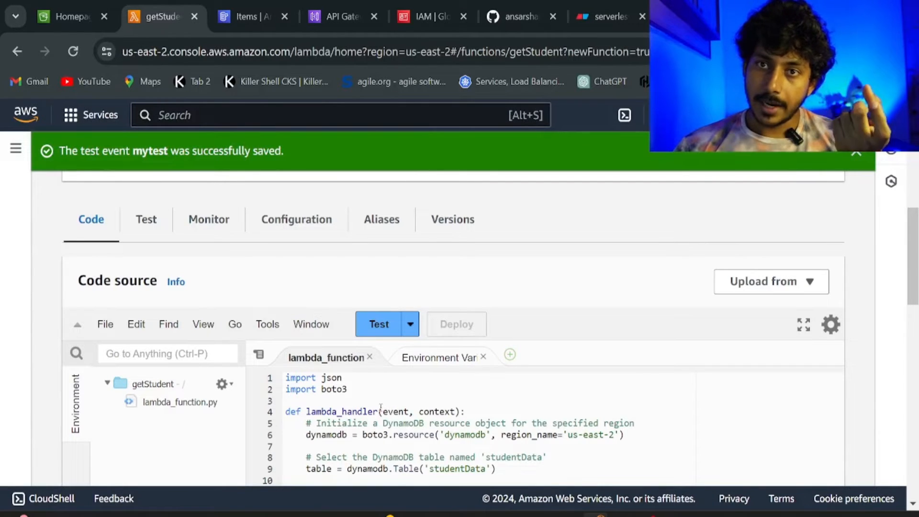
Run getStudent with mytest and confirm it returns an empty list.
click(376, 335)
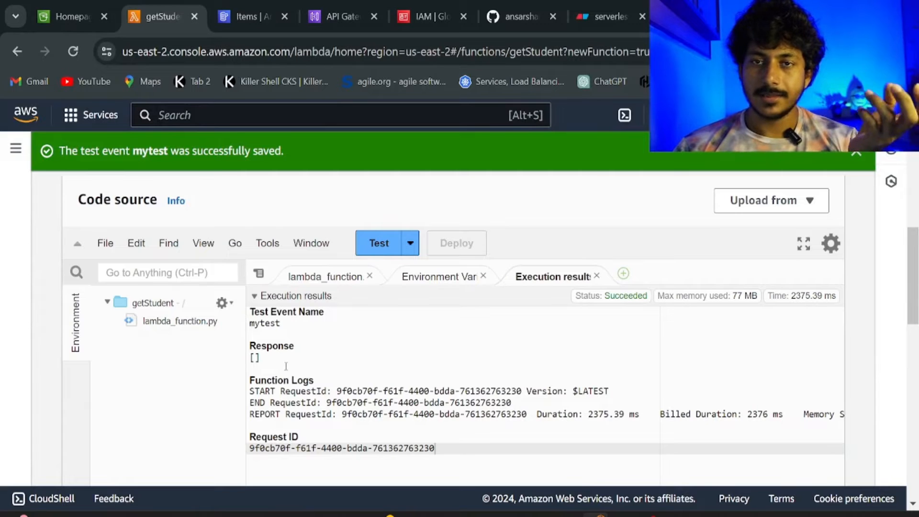
scroll(353, 345, up, 5)
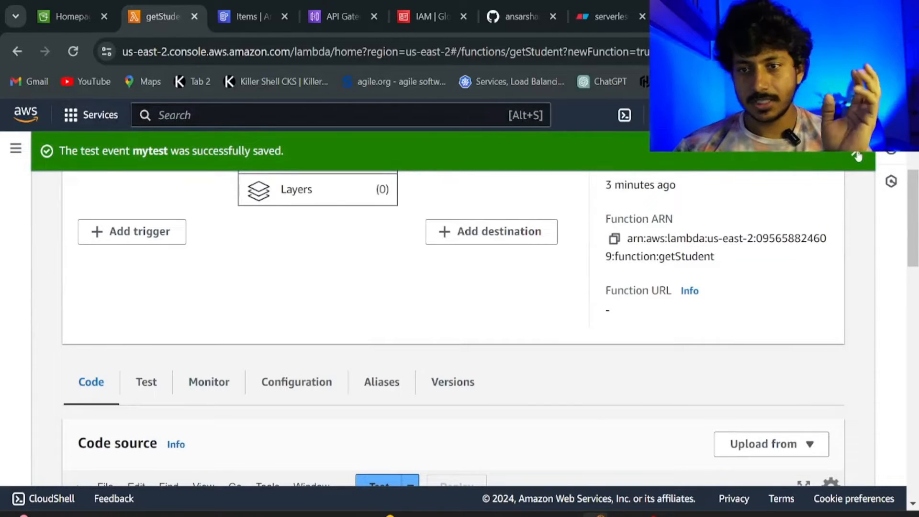
scroll(467, 282, up, 5)
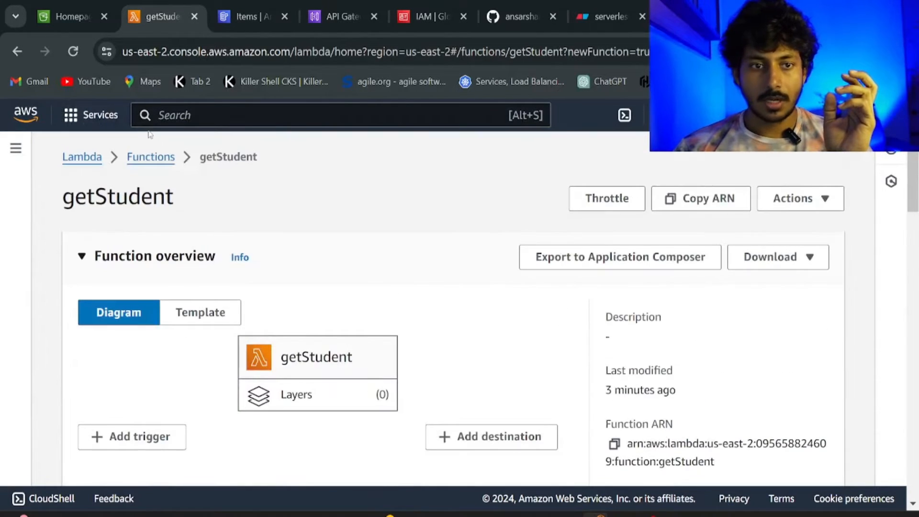
Start a new Lambda function named insertStudentData on the Python 3.12 runtime.
click(145, 158)
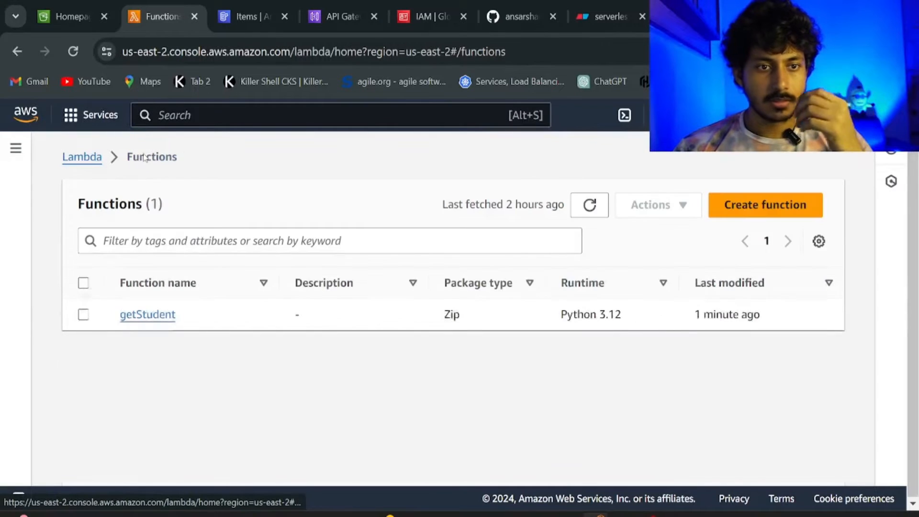
click(758, 210)
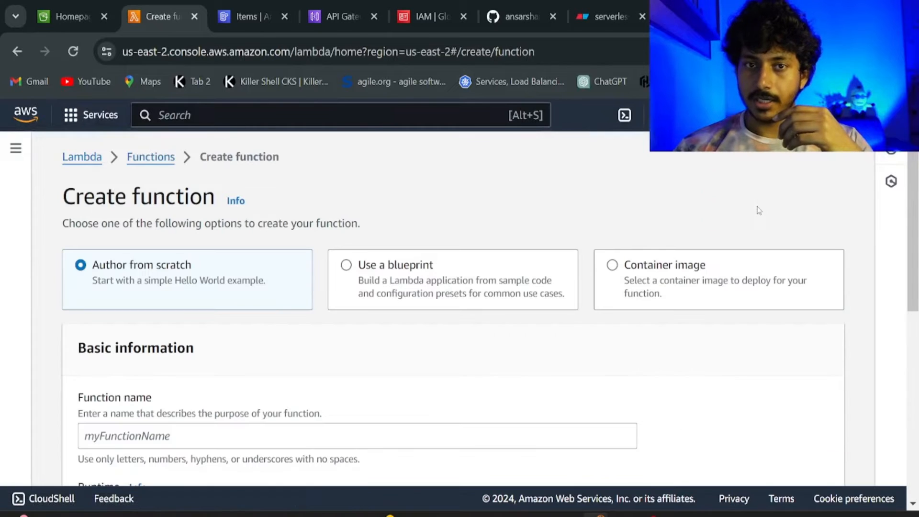
scroll(347, 355, down, 3)
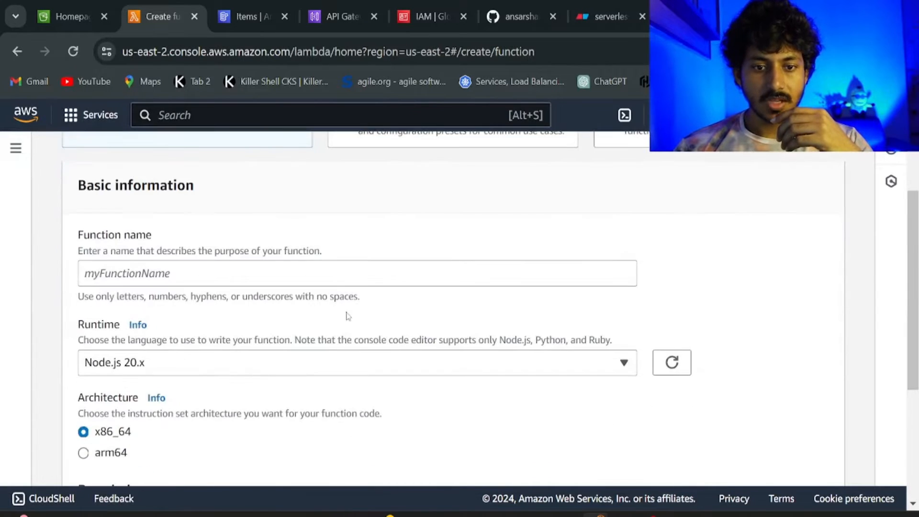
click(309, 267)
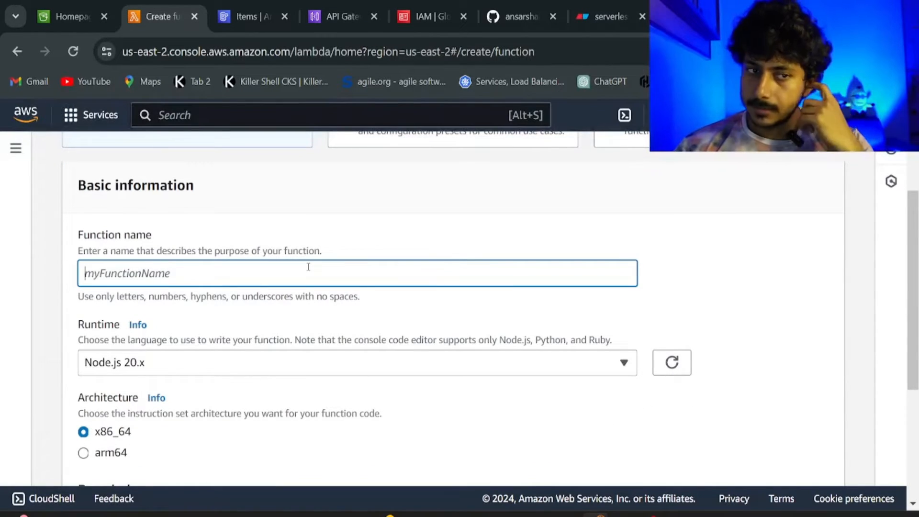
text(in)
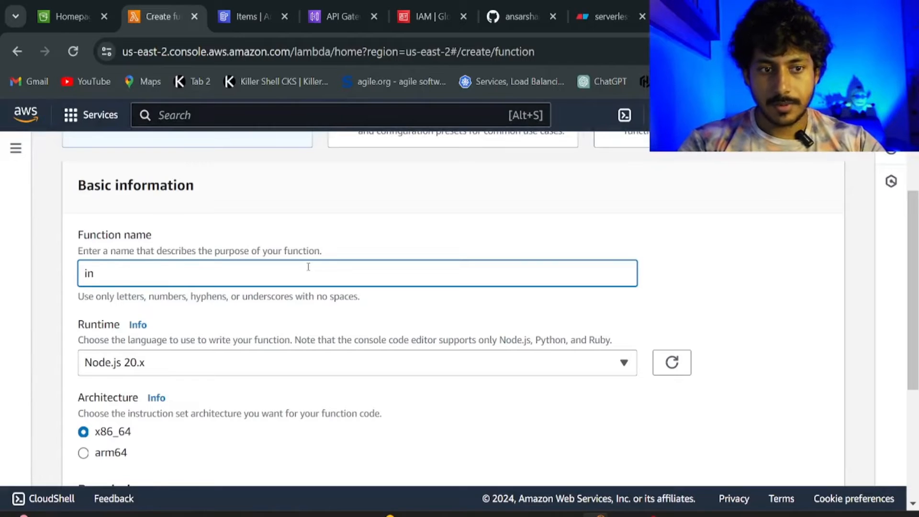
text(sert)
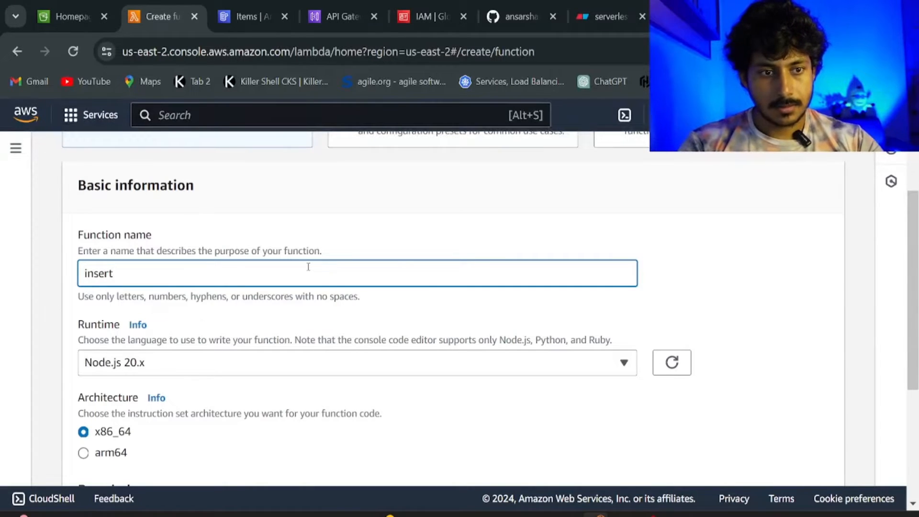
text(St)
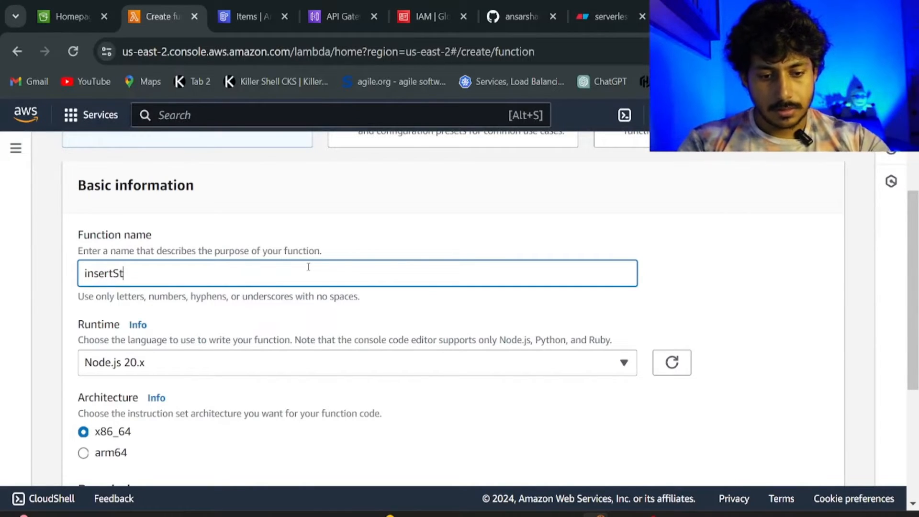
text(udentD)
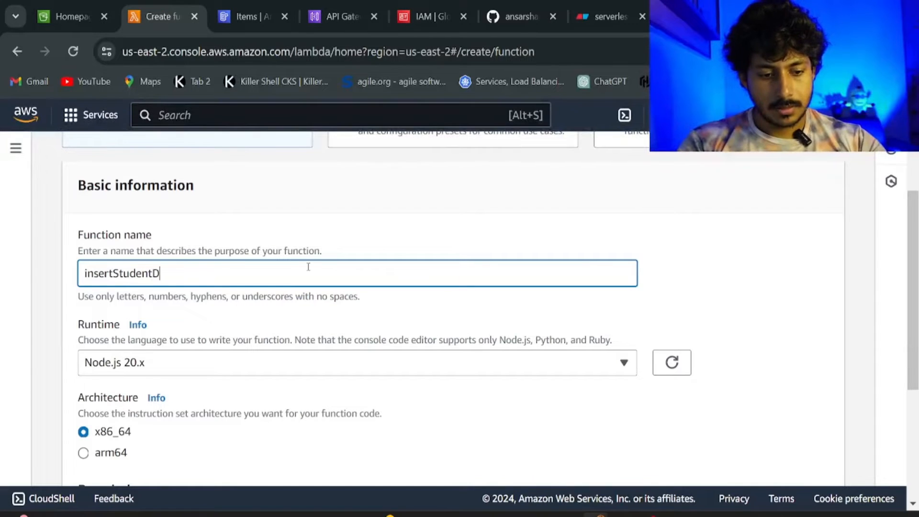
text(ata)
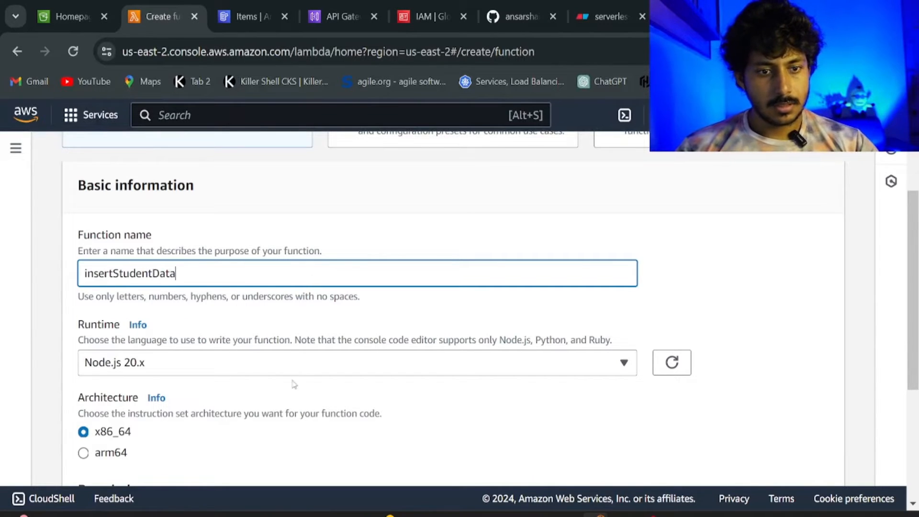
click(287, 369)
click(167, 254)
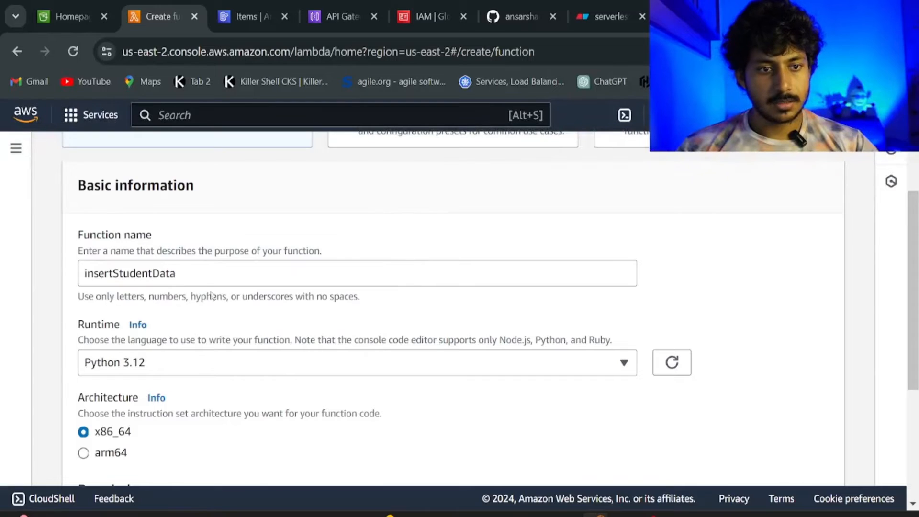
Use the existing lambdaDynamoDB-role, create the function, and dismiss the success banner.
scroll(281, 433, down, 5)
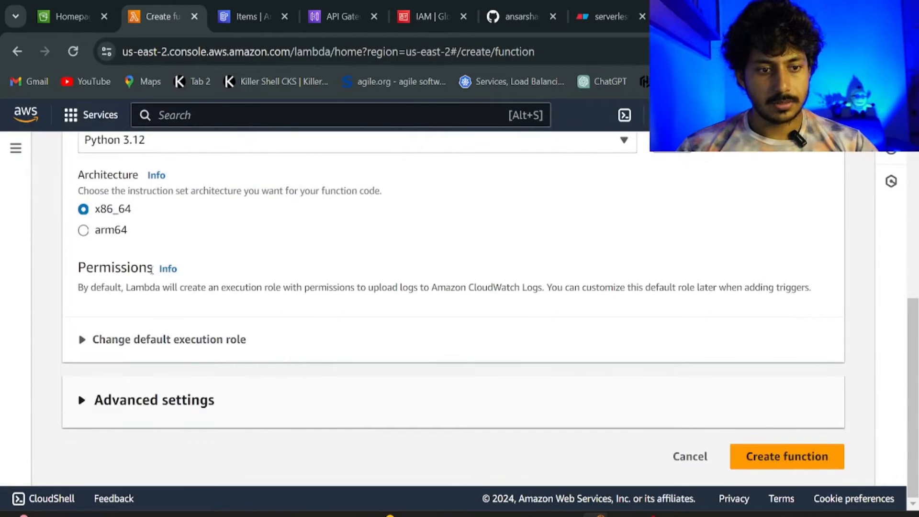
click(136, 339)
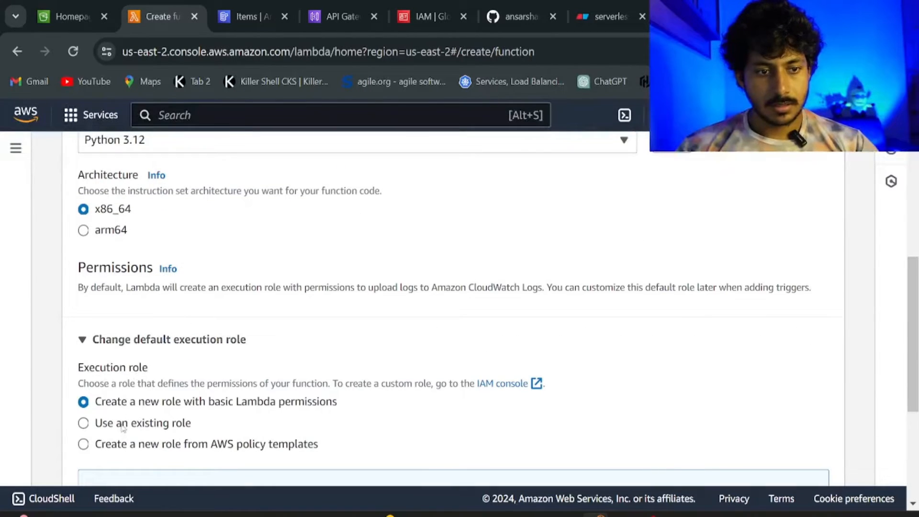
click(124, 423)
scroll(143, 426, down, 2)
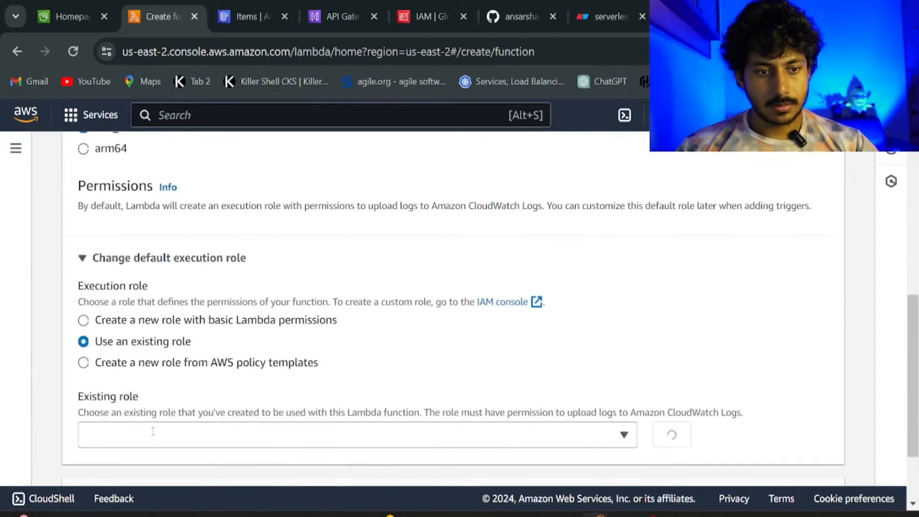
click(152, 435)
click(152, 413)
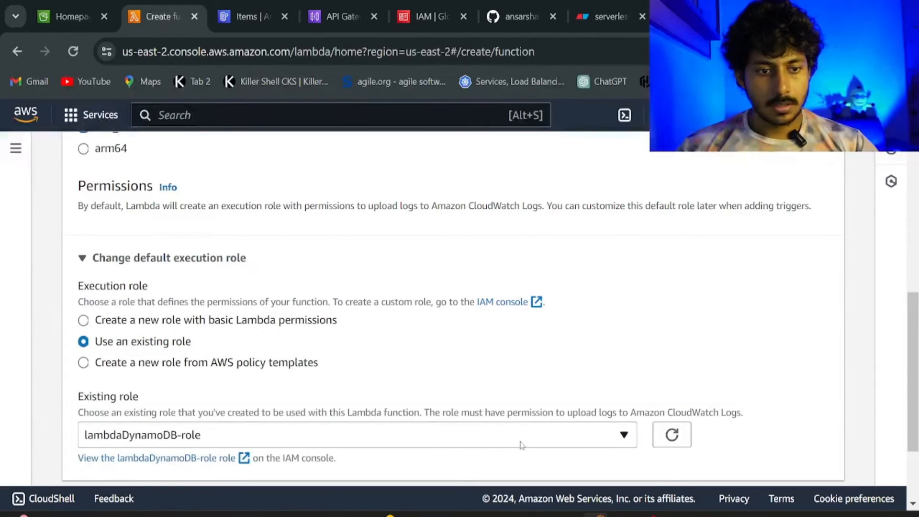
scroll(522, 445, down, 2)
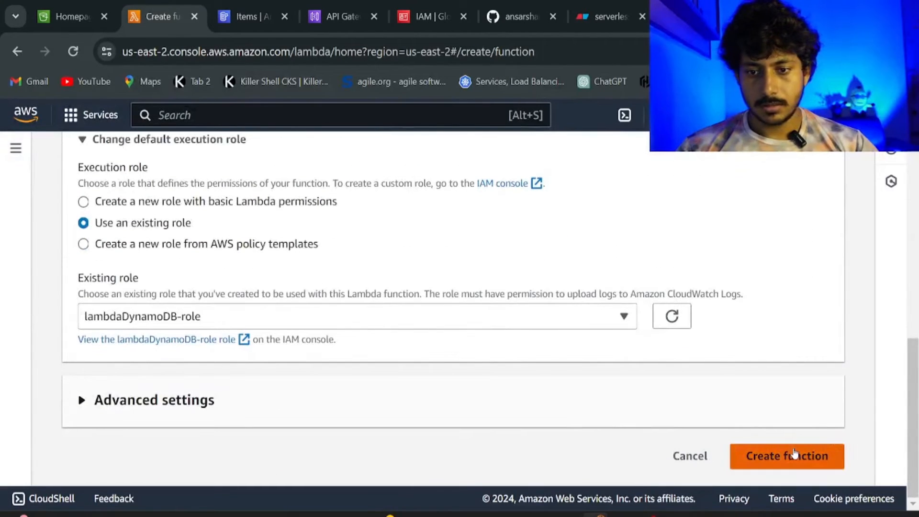
click(792, 454)
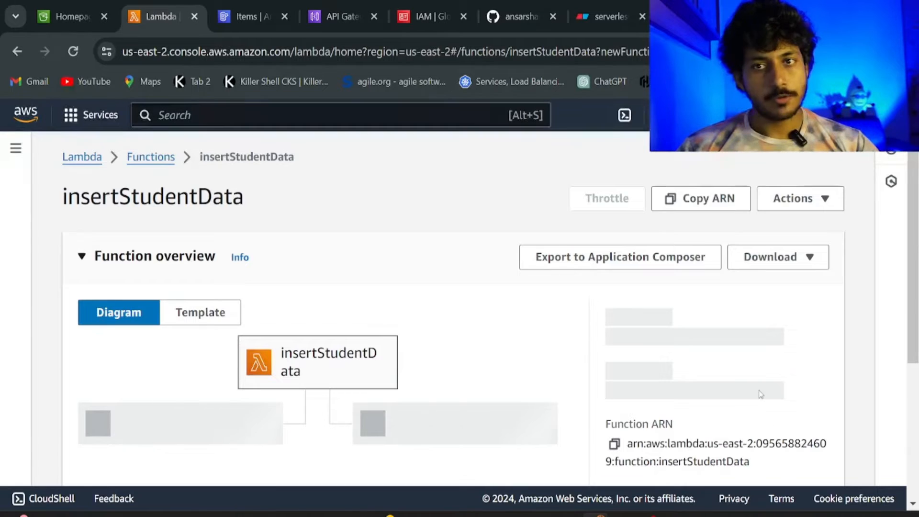
scroll(761, 394, down, 3)
scroll(761, 394, up, 4)
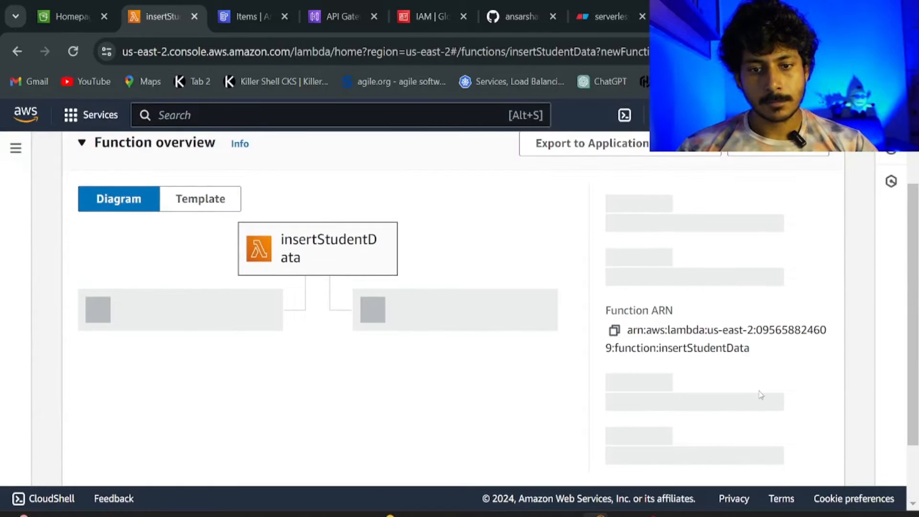
scroll(761, 394, down, 3)
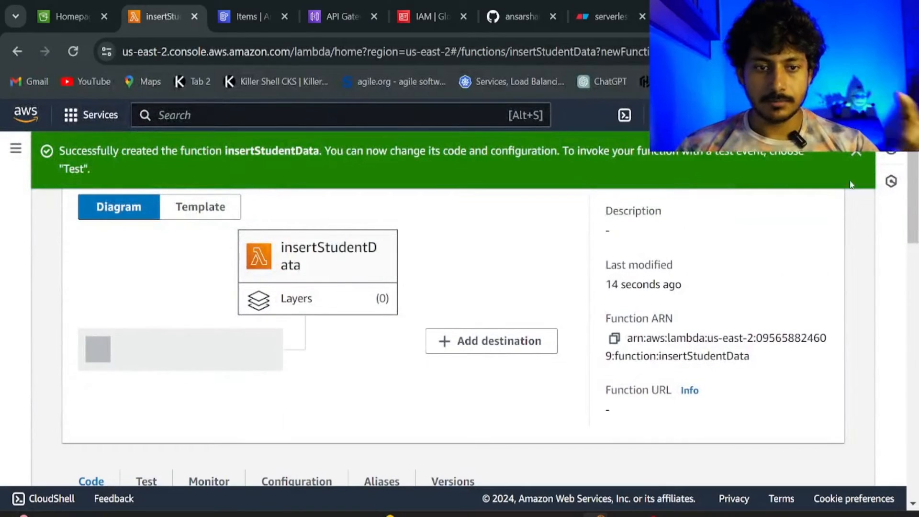
click(855, 153)
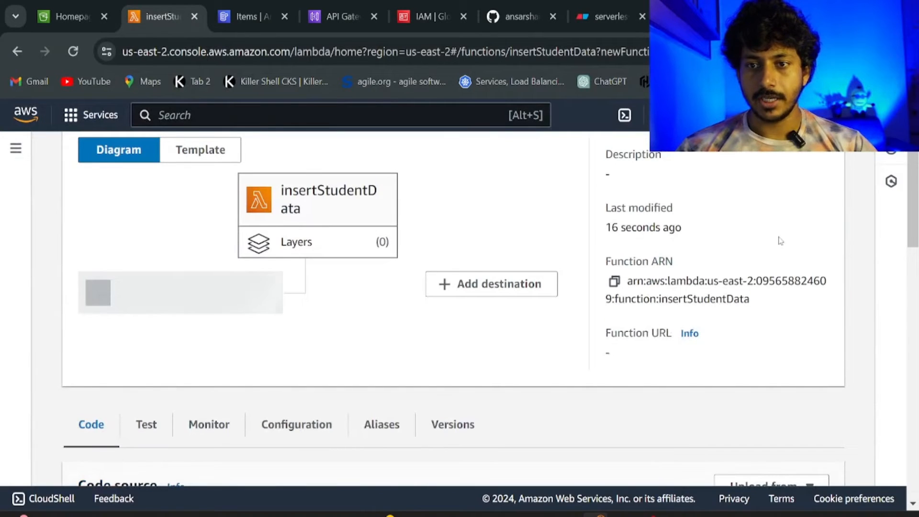
Open insertStudentData.py in VS Code and place the cursor in its handler code.
click(622, 515)
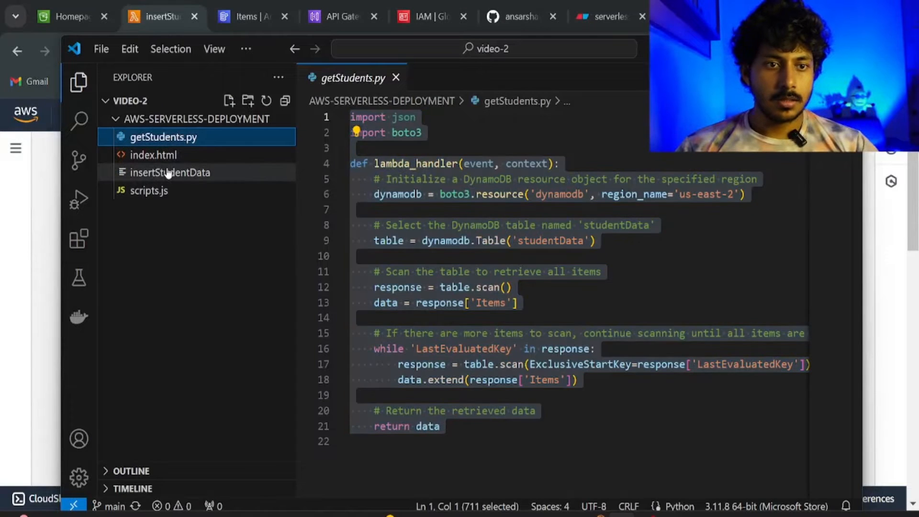
click(168, 173)
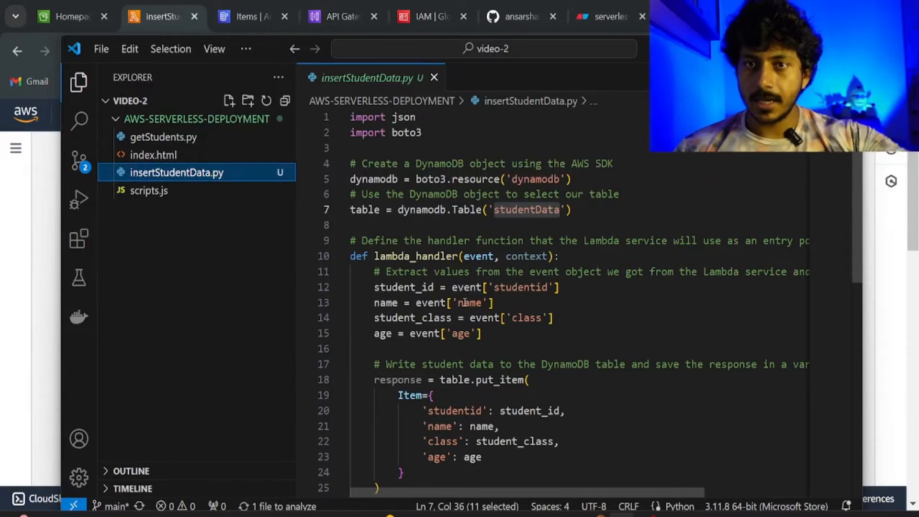
scroll(426, 264, down, 4)
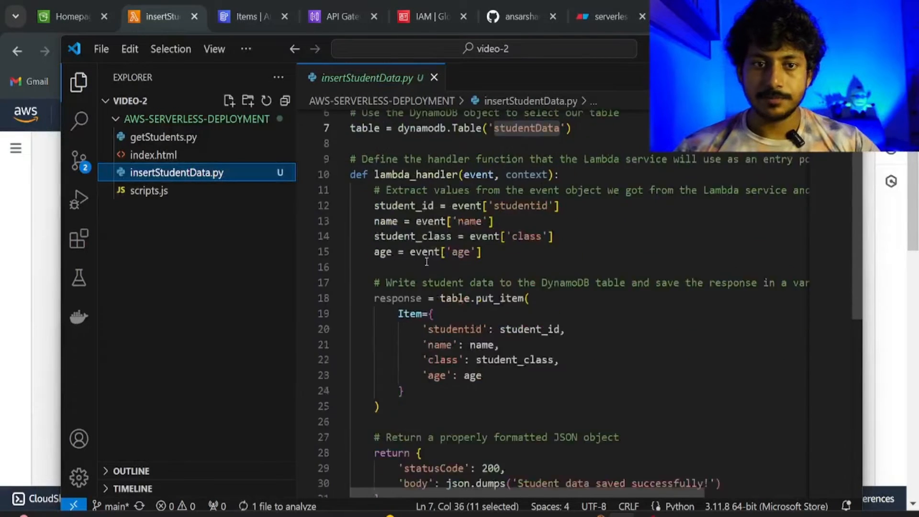
scroll(426, 264, down, 1)
click(560, 238)
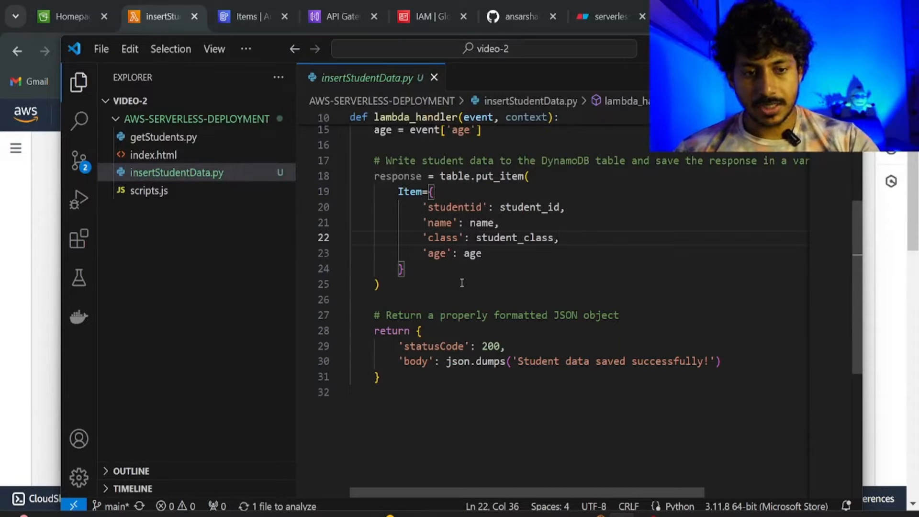
Select all of insertStudentData.py's code and return to the Lambda function page.
key(ctrl+a)
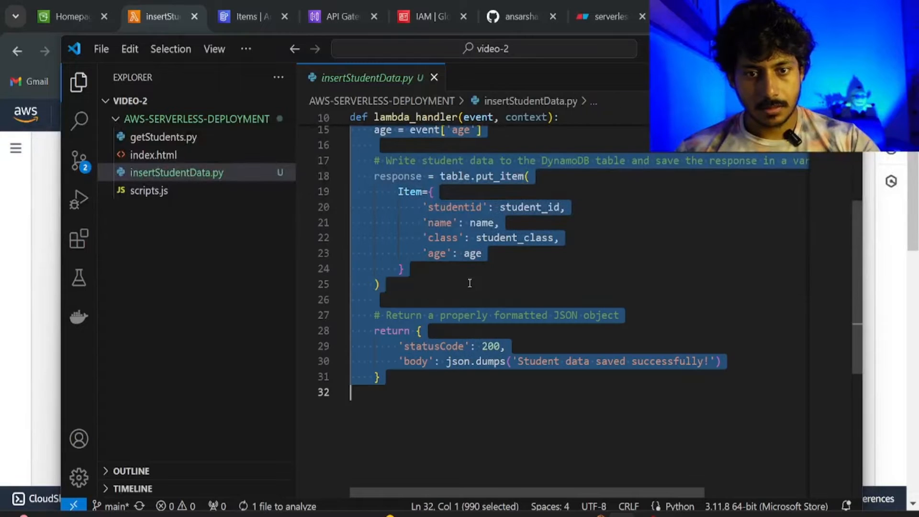
key(alt+Tab)
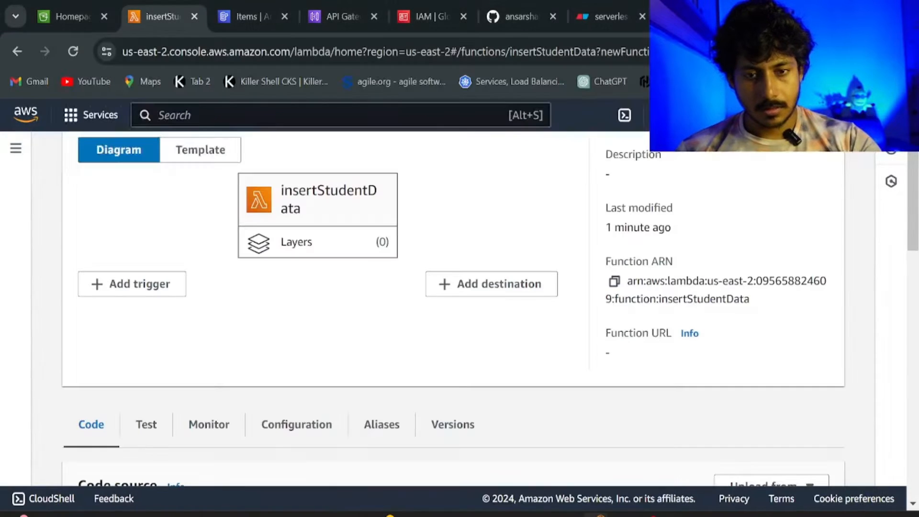
scroll(296, 239, up, 1)
scroll(295, 239, up, 3)
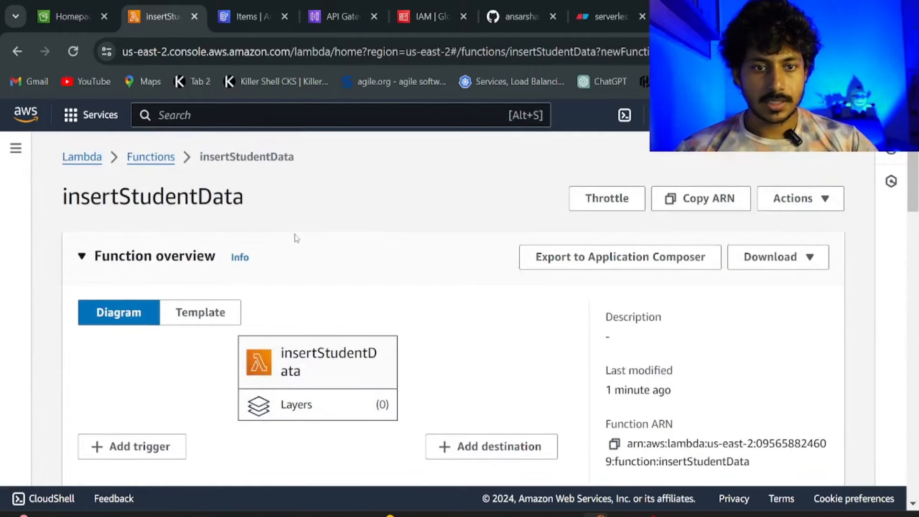
scroll(294, 236, down, 9)
scroll(294, 236, down, 3)
scroll(225, 206, up, 4)
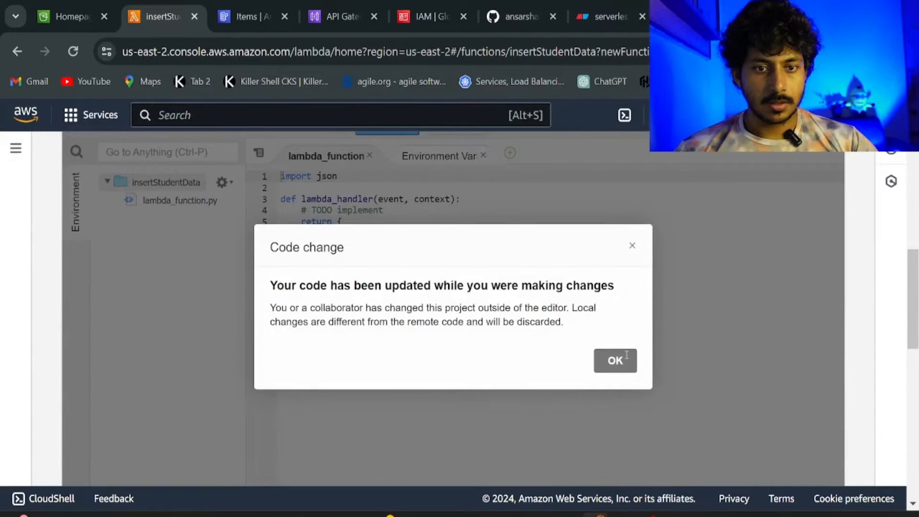
Dismiss the code change warning and paste the DynamoDB handler over the Lambda template code.
click(617, 361)
scroll(618, 360, down, 3)
key(ctrl+a)
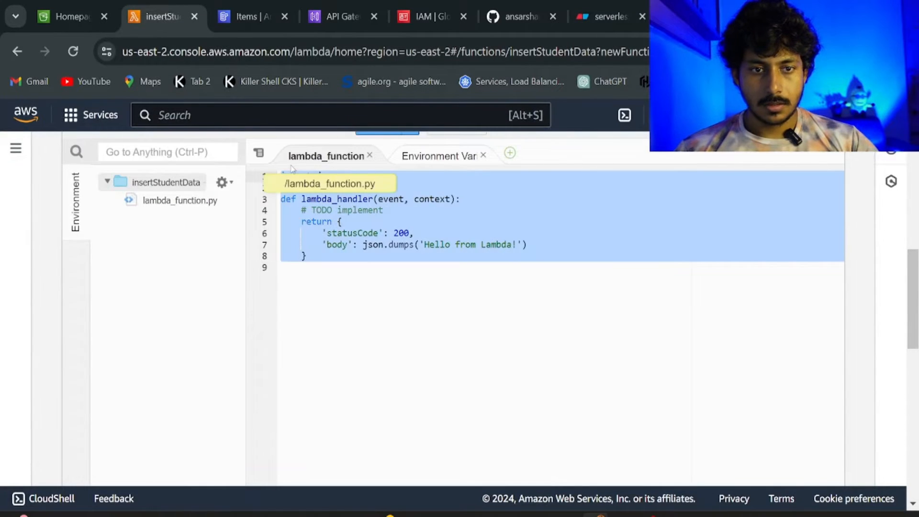
key(ctrl+v)
scroll(326, 230, up, 4)
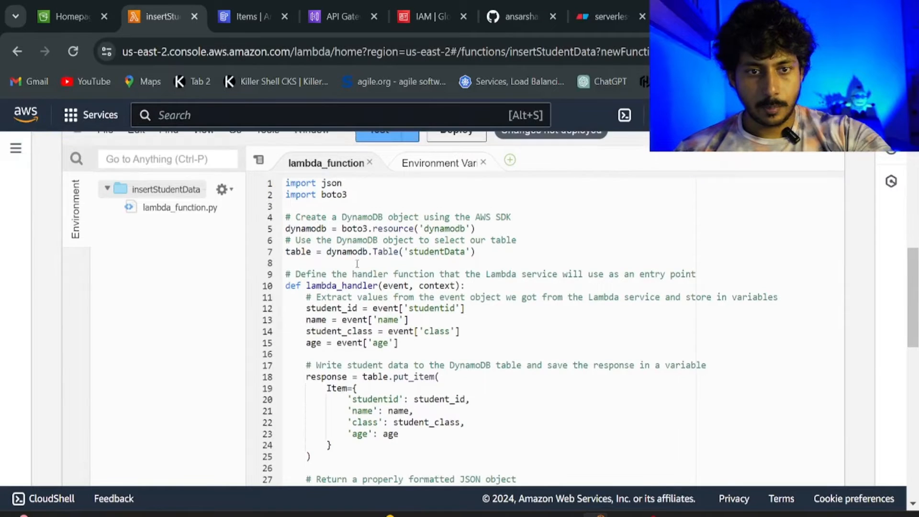
scroll(355, 264, down, 6)
scroll(358, 272, up, 6)
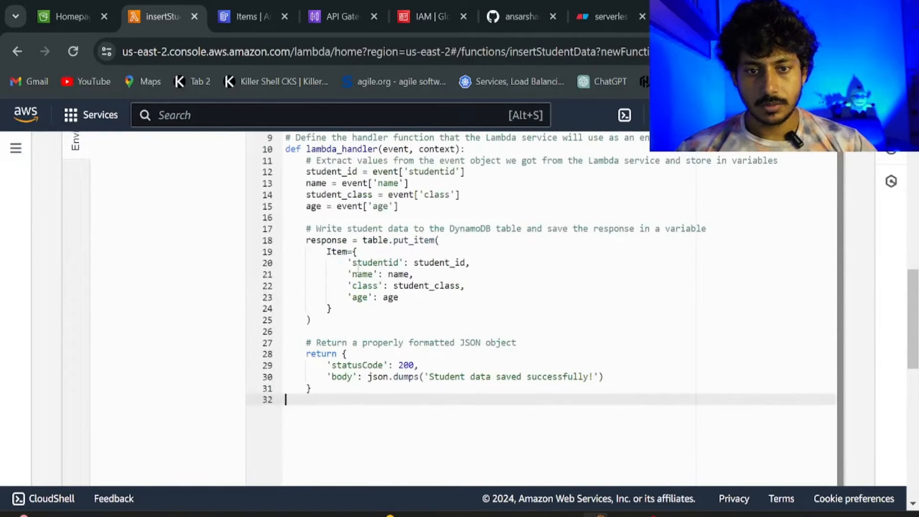
scroll(358, 268, up, 1)
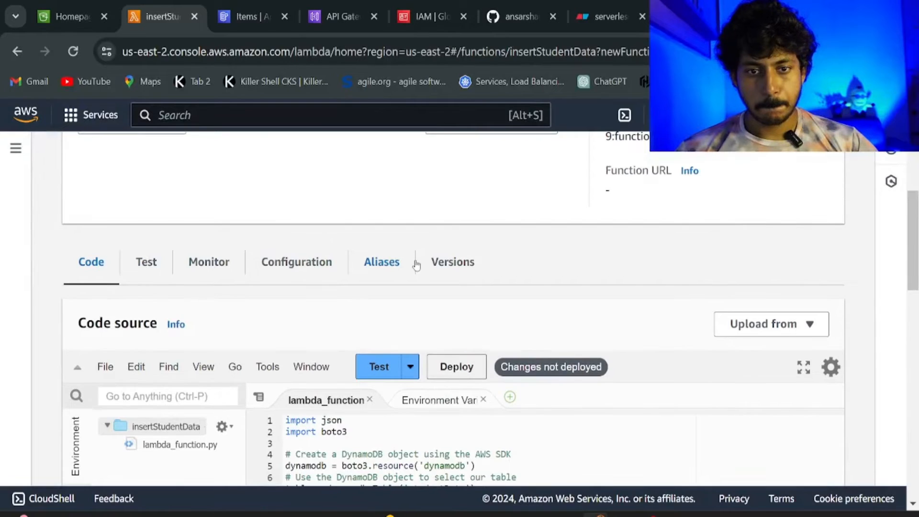
Deploy the updated code and save a new test event named 'mytest'.
click(464, 369)
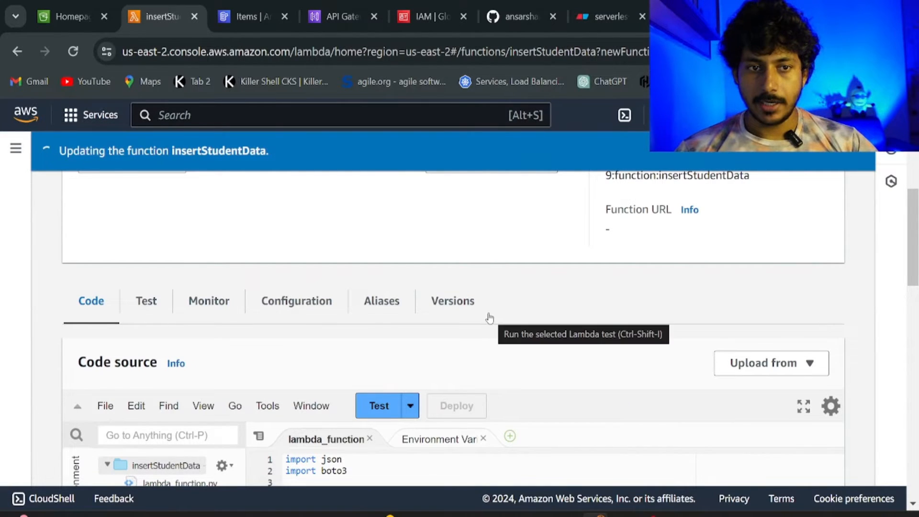
click(378, 406)
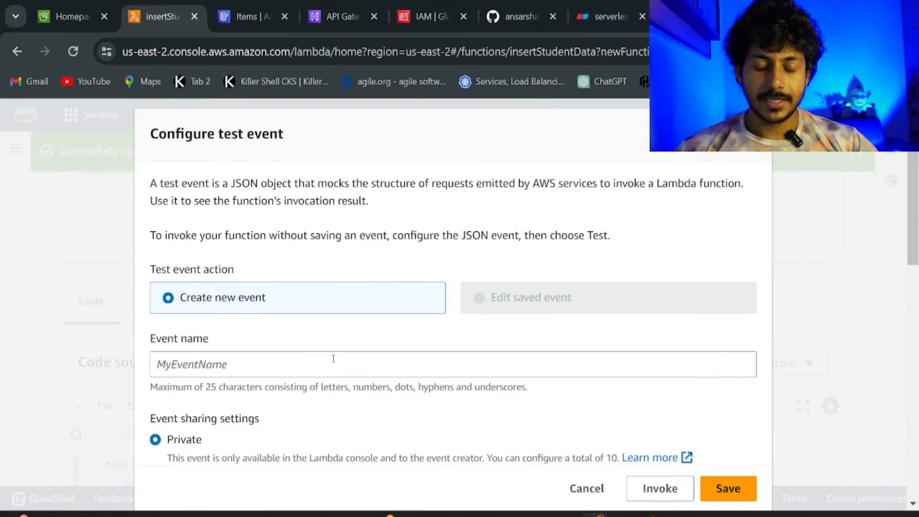
click(325, 355)
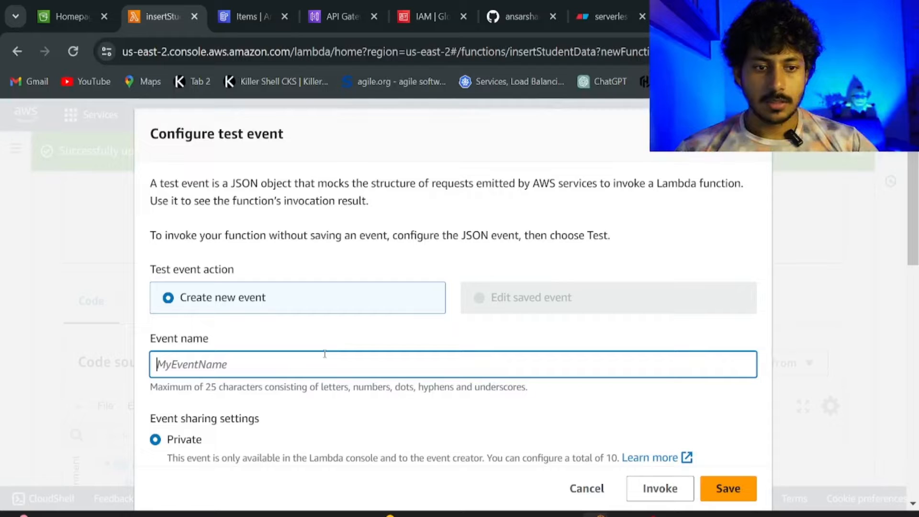
text(mytest)
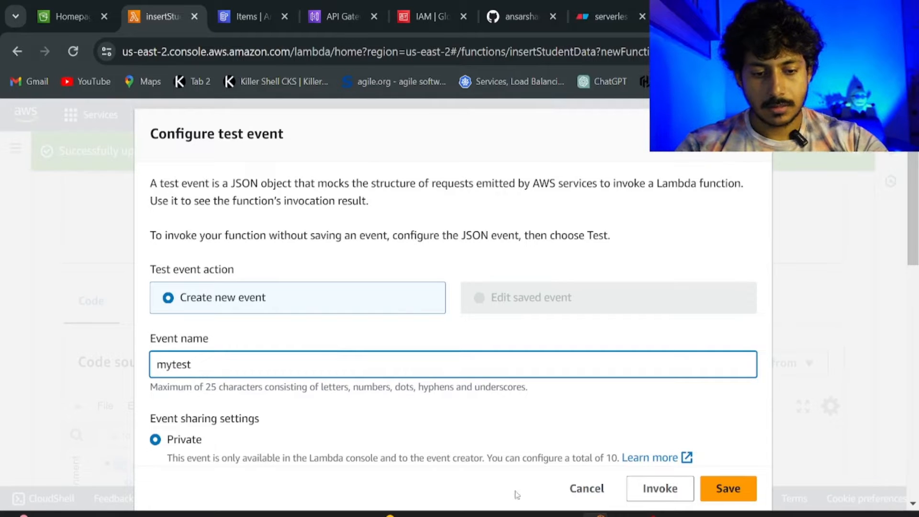
click(737, 487)
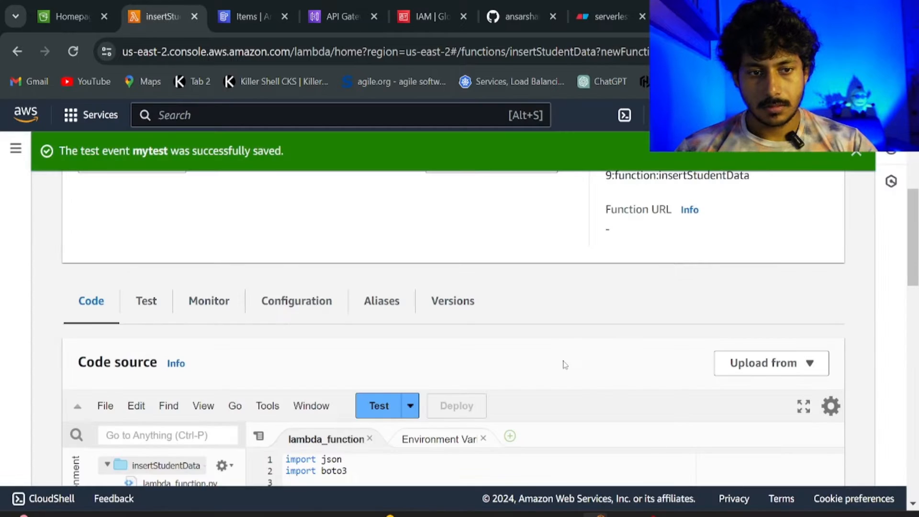
Highlight the four fields (studentid, name, class, age) the handler writes to the table.
scroll(563, 365, down, 2)
scroll(560, 365, down, 8)
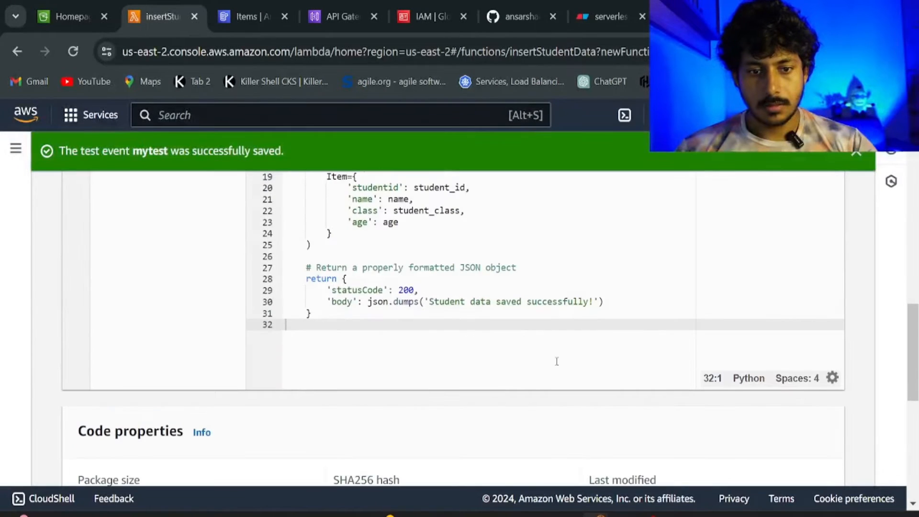
scroll(518, 340, up, 3)
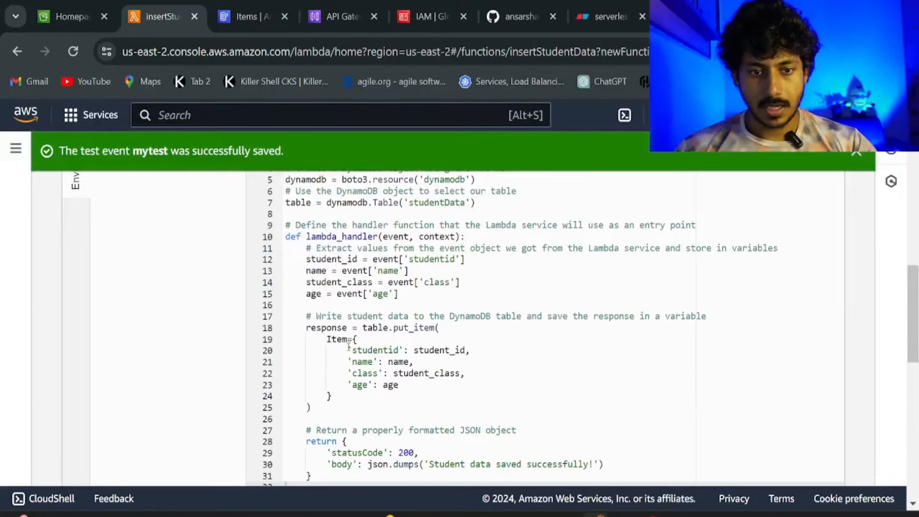
drag(349, 347, 400, 386)
key(ctrl+c)
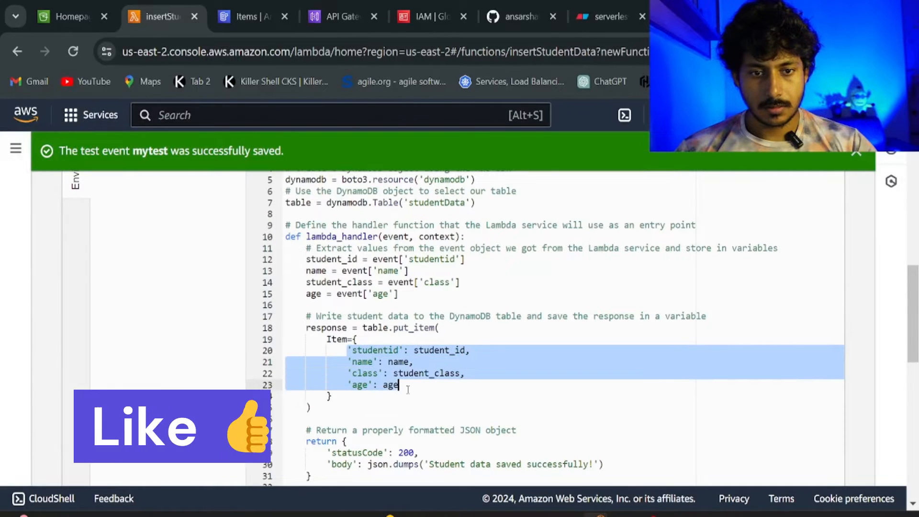
scroll(409, 364, up, 5)
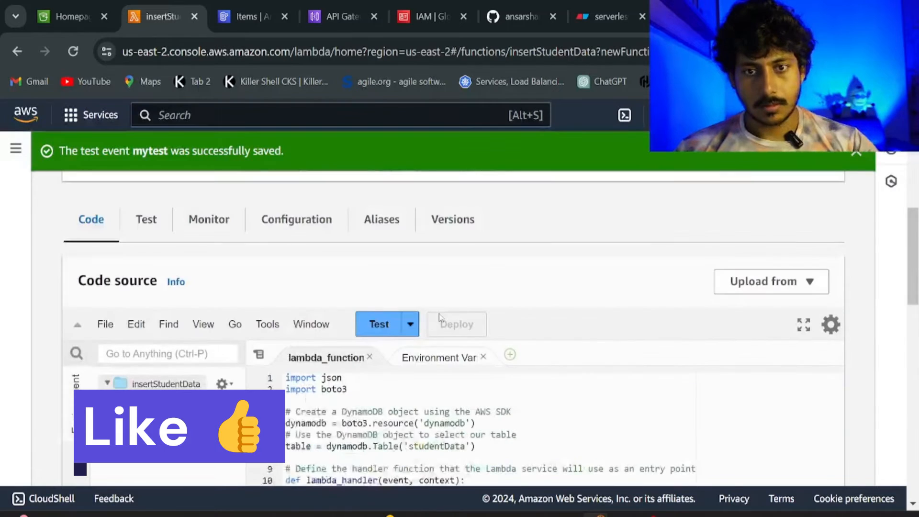
Replace the mytest event JSON with studentid 1, a sample name, class A and age 22, and save.
click(410, 330)
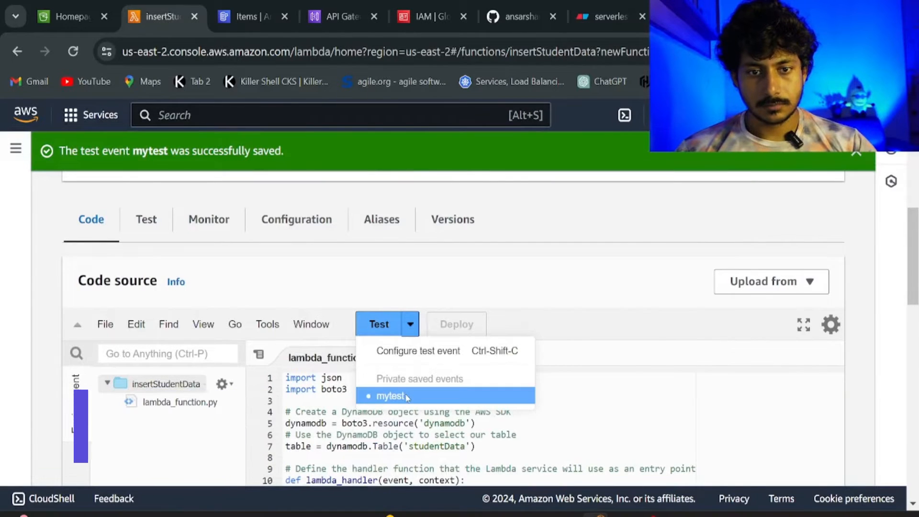
click(440, 352)
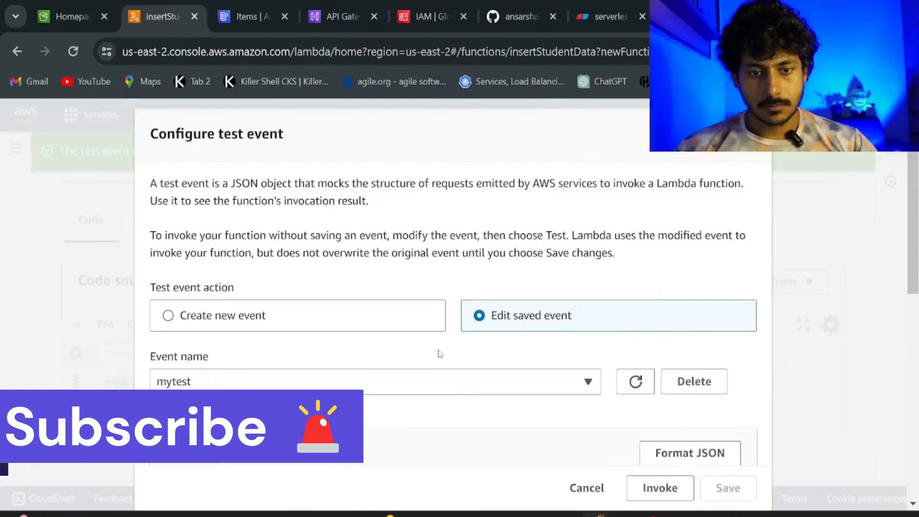
scroll(440, 354, down, 5)
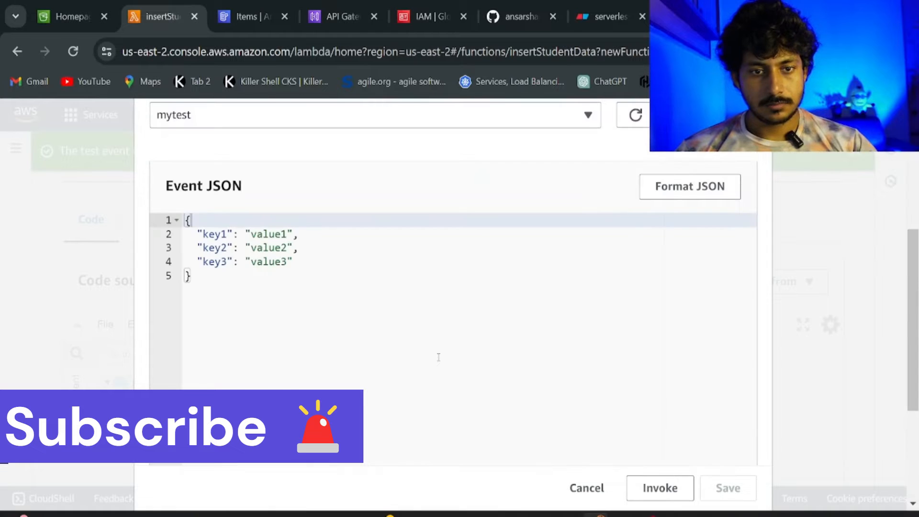
scroll(438, 357, up, 5)
key(ctrl+a)
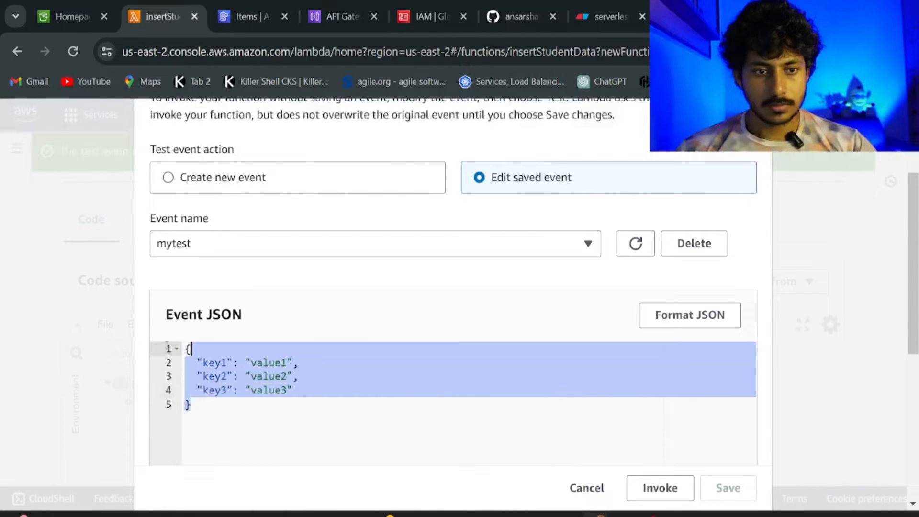
key(ctrl+v)
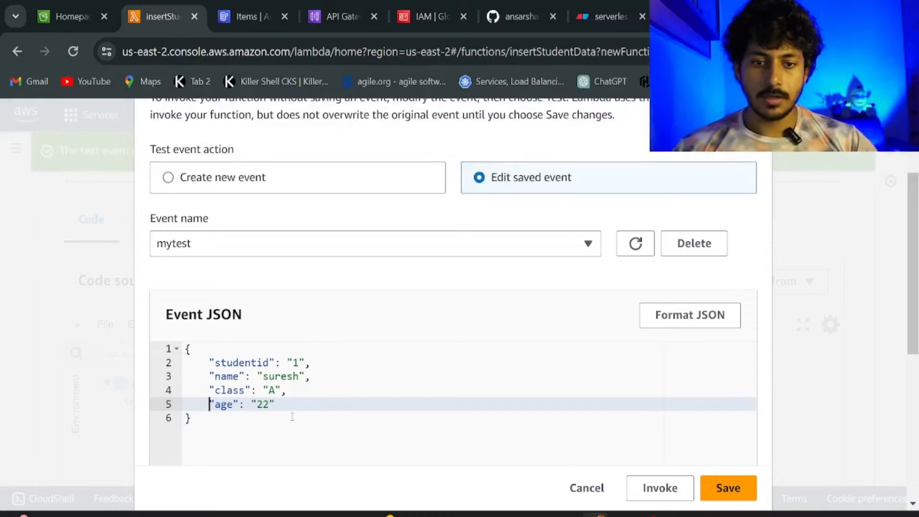
click(729, 488)
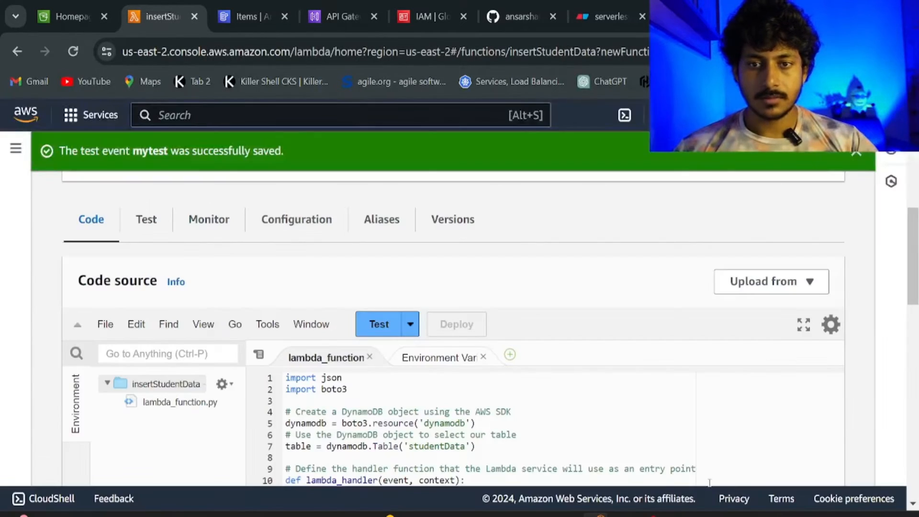
Run mytest against insertStudentData, getting status 200 and 'Student data saved successfully!'.
click(383, 324)
scroll(503, 383, down, 1)
scroll(502, 383, down, 1)
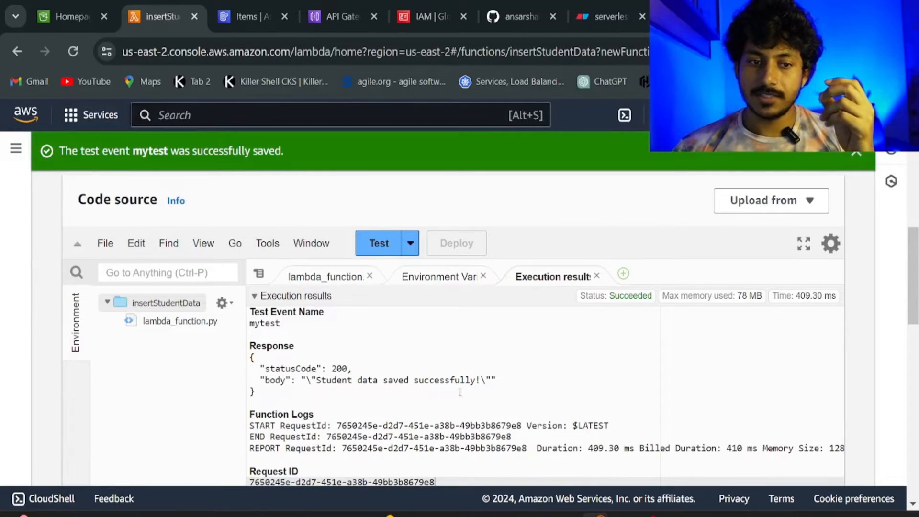
Refresh the studentData items to confirm student 1 (age 22, class A), then return to the Eraser diagram.
click(253, 19)
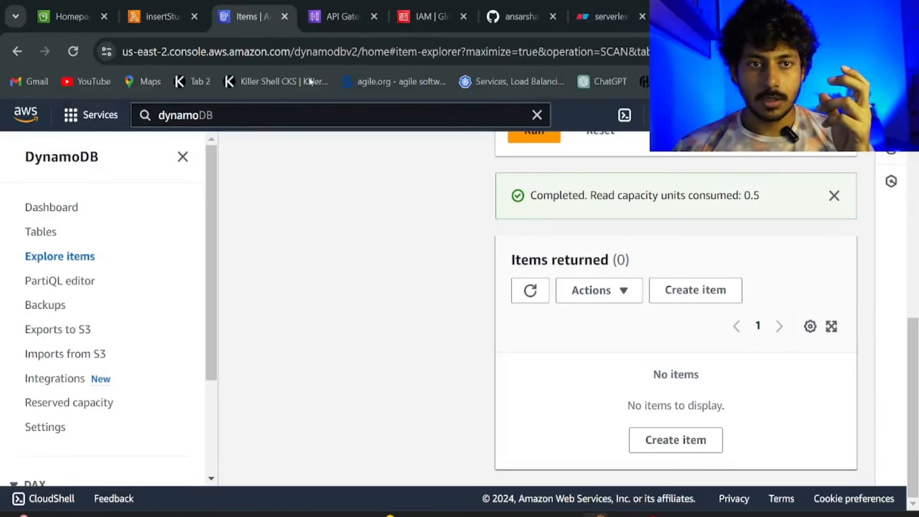
click(530, 290)
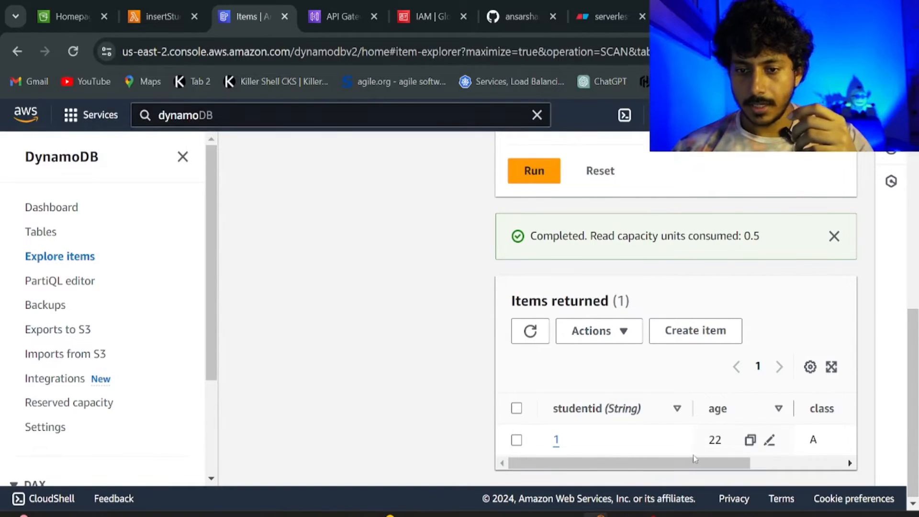
drag(697, 461, 810, 456)
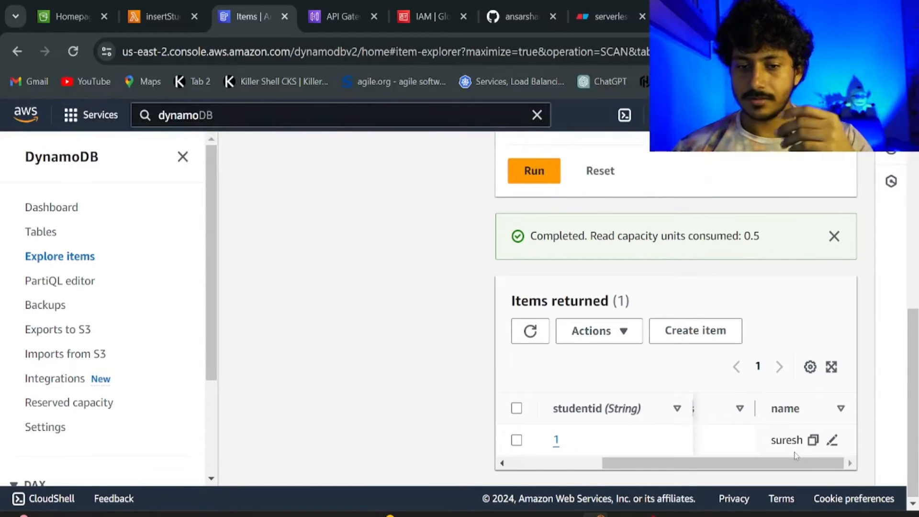
click(831, 366)
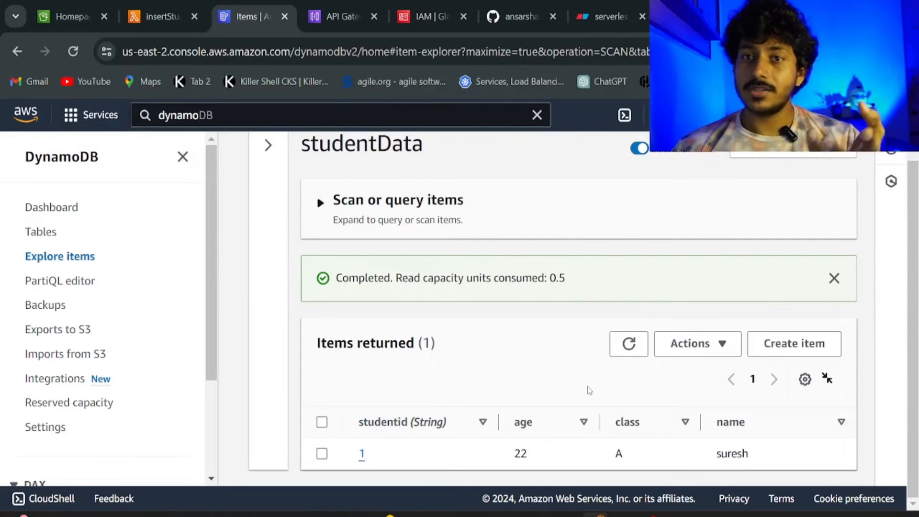
click(166, 16)
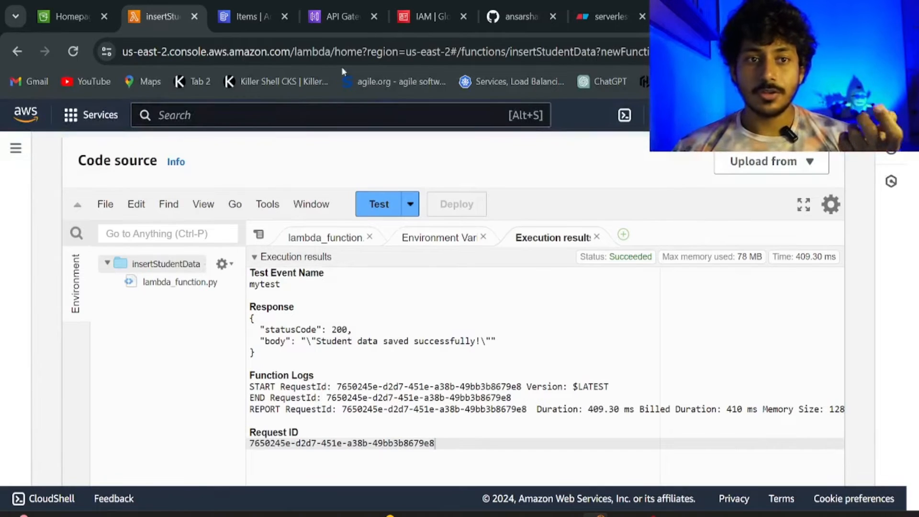
click(607, 14)
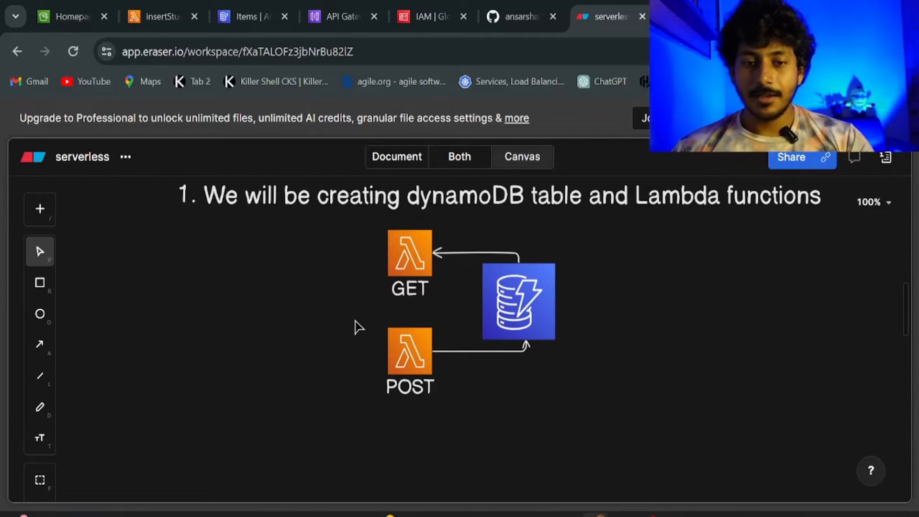
Scroll Eraser to the PART-2 S3–API–lambda diagram and bring up scripts.js in VS Code.
scroll(355, 327, down, 7)
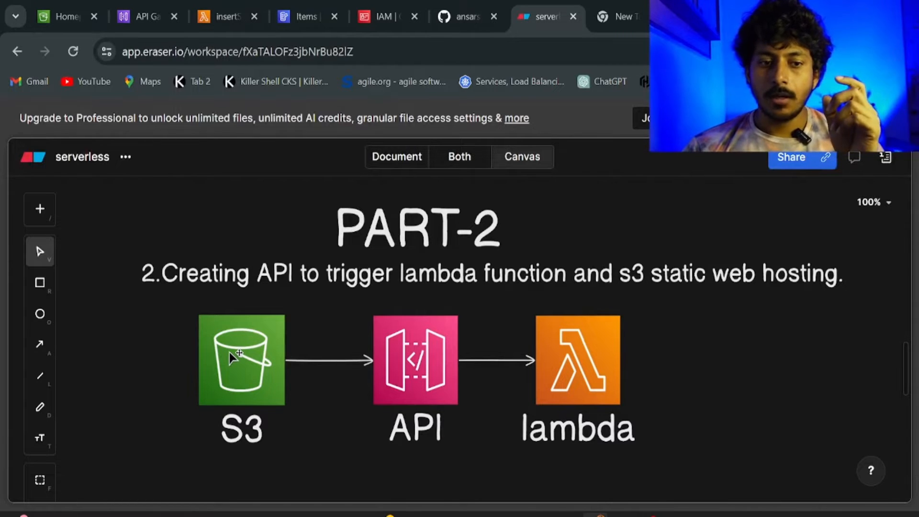
click(622, 514)
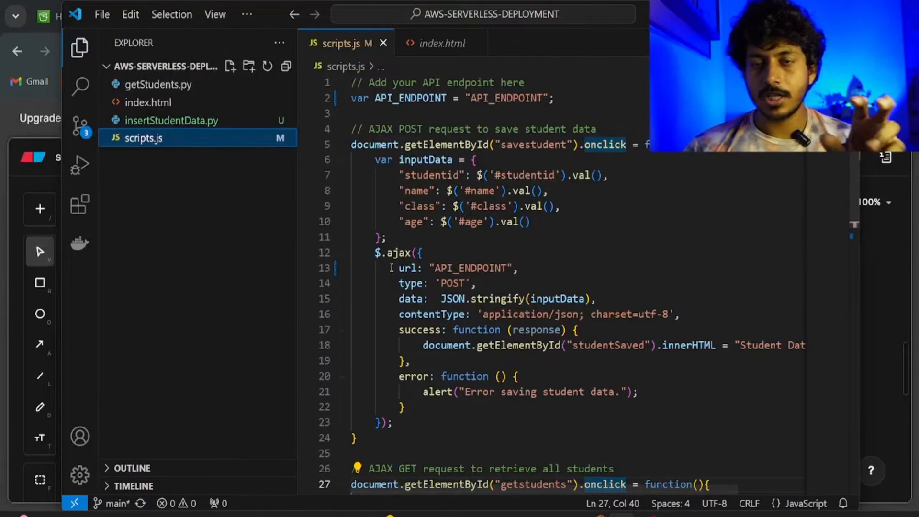
Switch from VS Code back to the browser's PART-2 Eraser diagram.
click(597, 514)
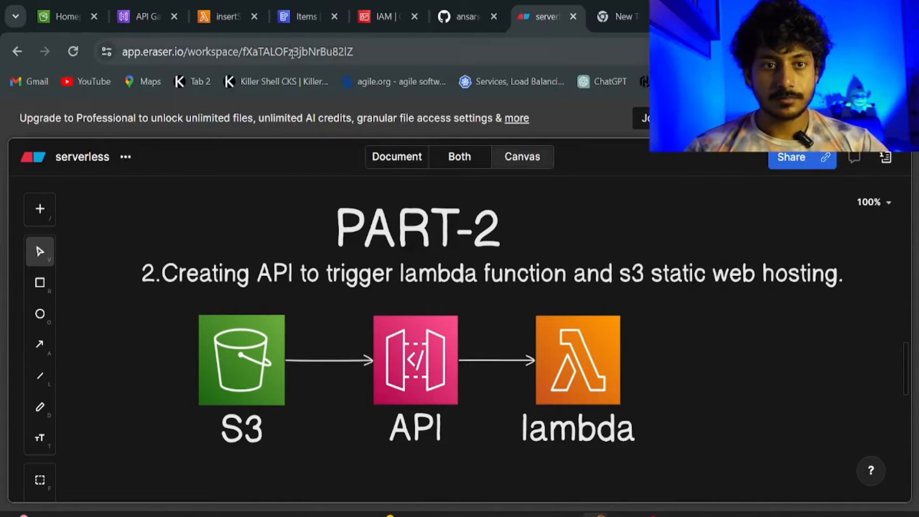
Go to API Gateway's APIs page and scroll down to the REST API card.
click(151, 24)
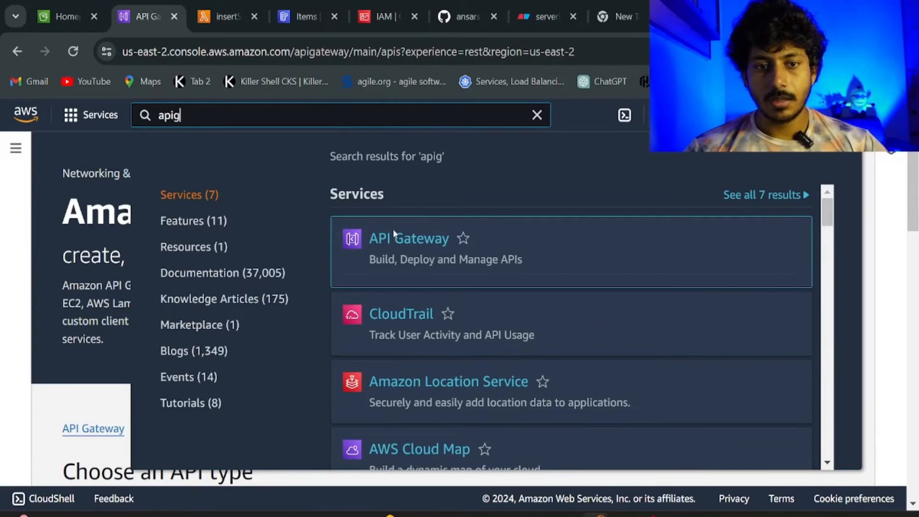
click(23, 262)
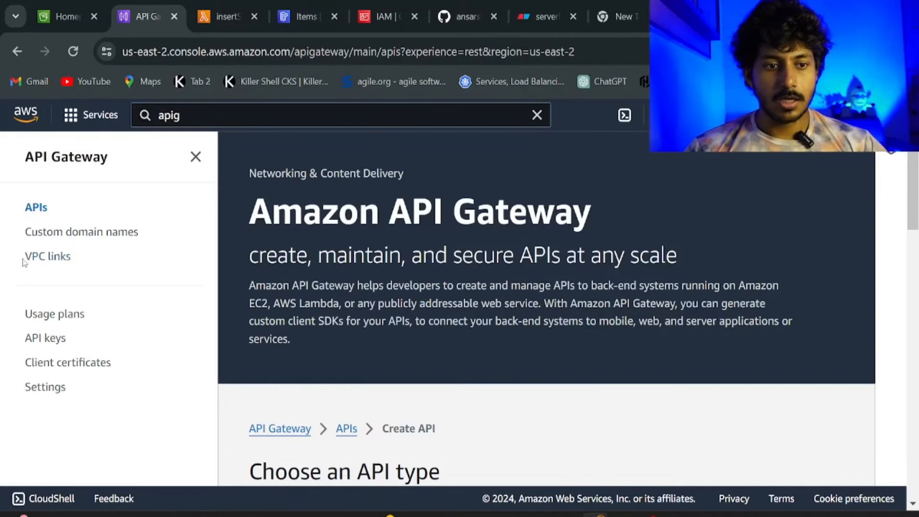
click(46, 209)
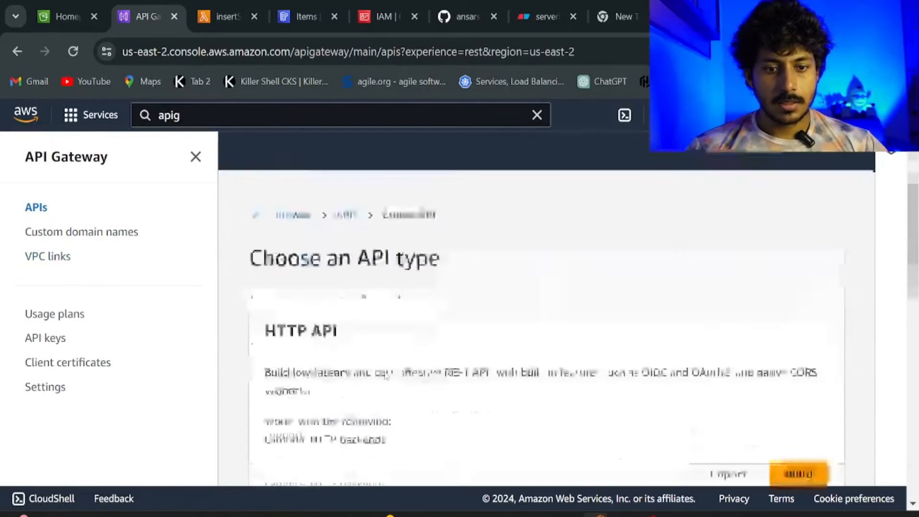
scroll(385, 372, down, 6)
scroll(387, 371, down, 5)
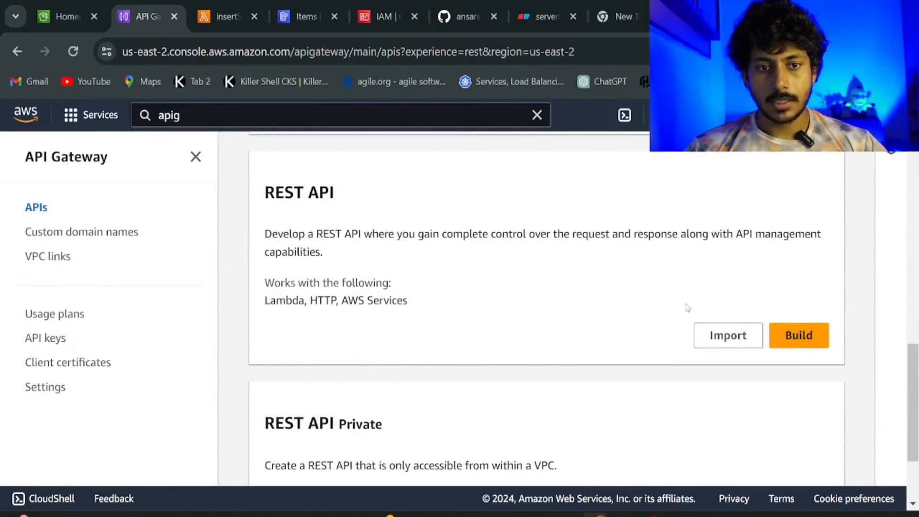
Start building a new REST API and enter 'student' as its name.
click(817, 335)
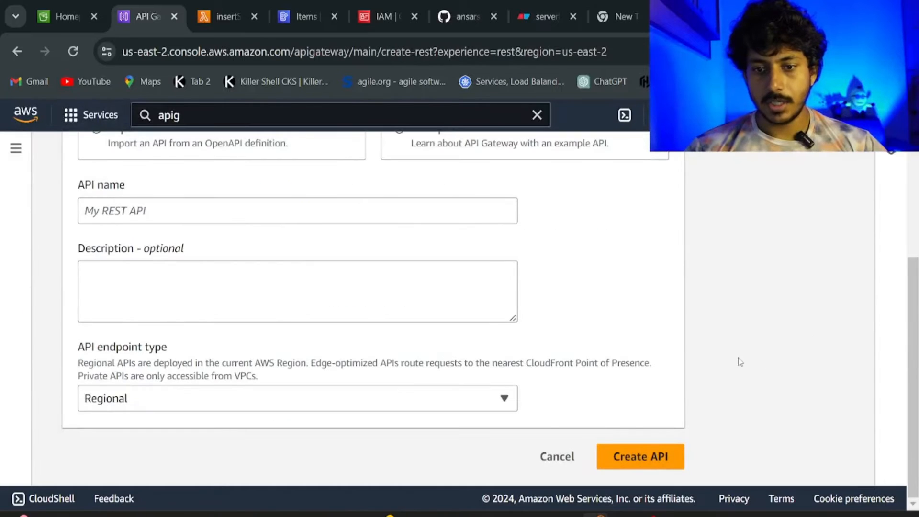
scroll(740, 362, up, 5)
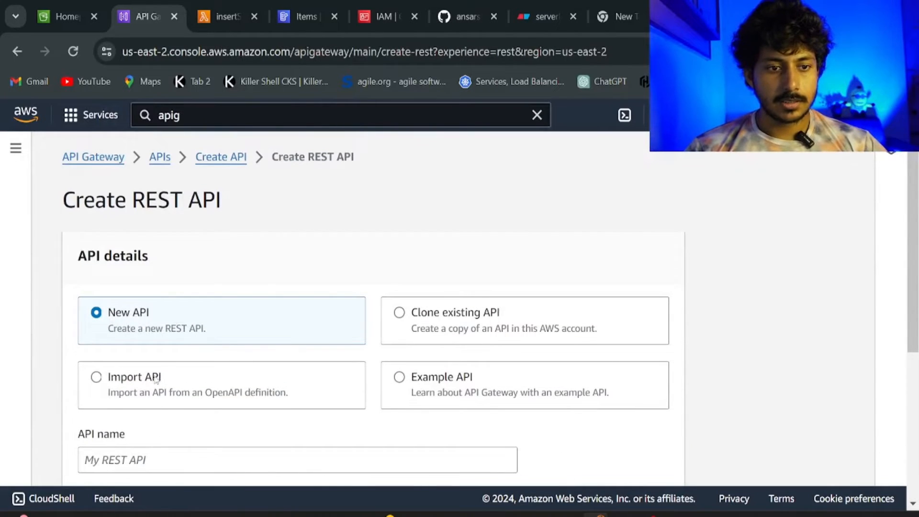
scroll(157, 373, down, 2)
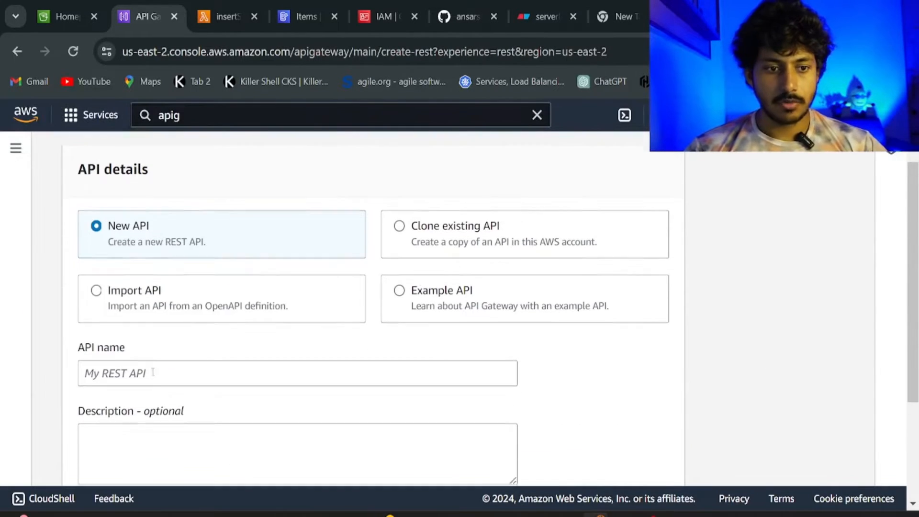
scroll(156, 368, down, 2)
click(137, 288)
text(student)
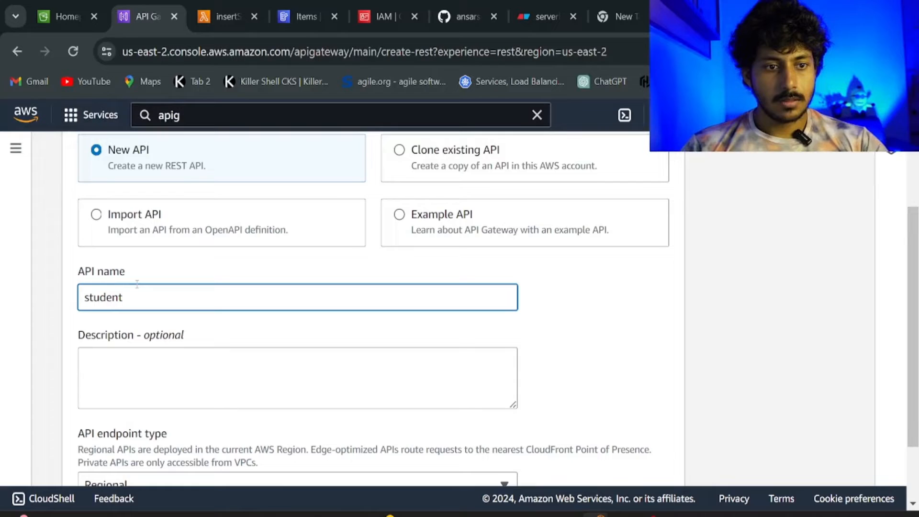
scroll(137, 285, down, 2)
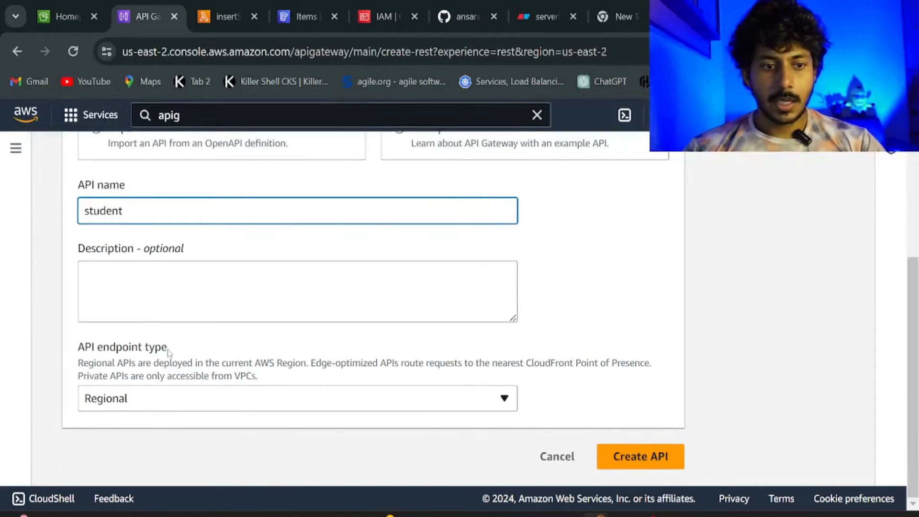
Set the API endpoint type to Edge-optimized, after briefly trying Regional.
click(211, 402)
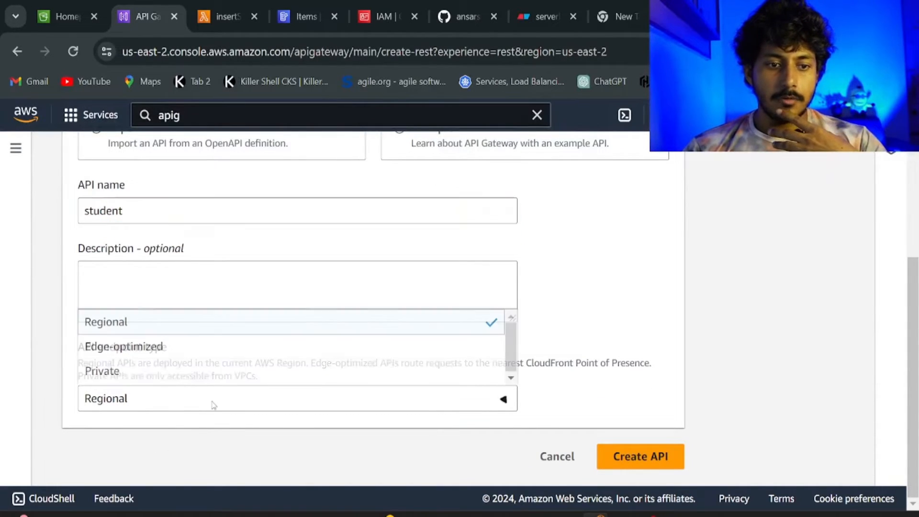
click(205, 357)
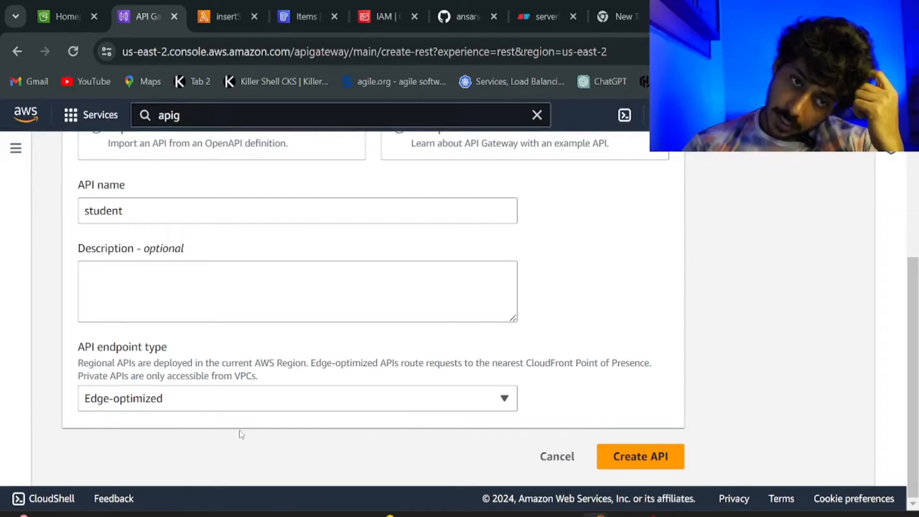
click(187, 405)
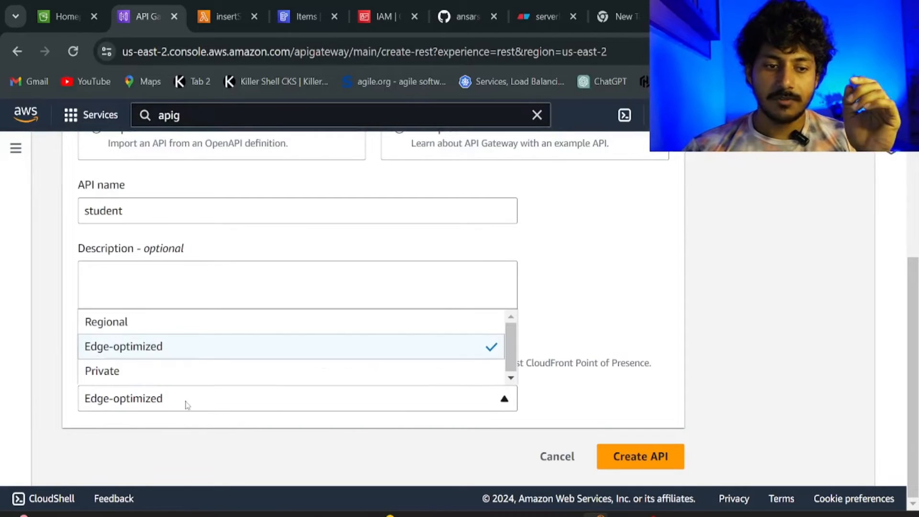
click(159, 329)
click(159, 410)
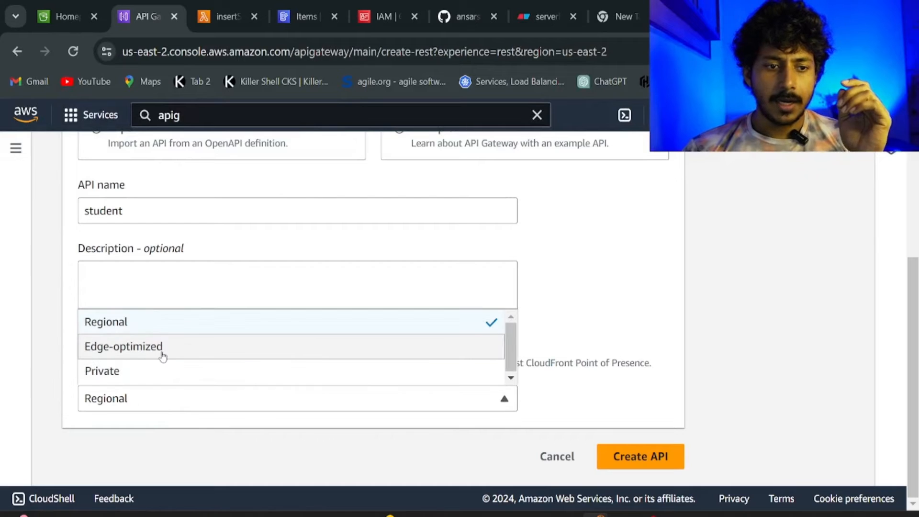
click(162, 353)
click(159, 407)
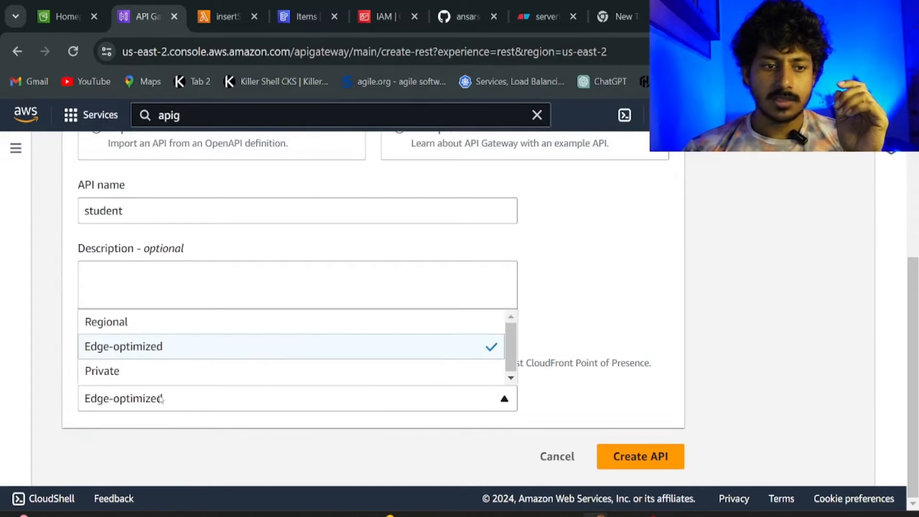
click(154, 331)
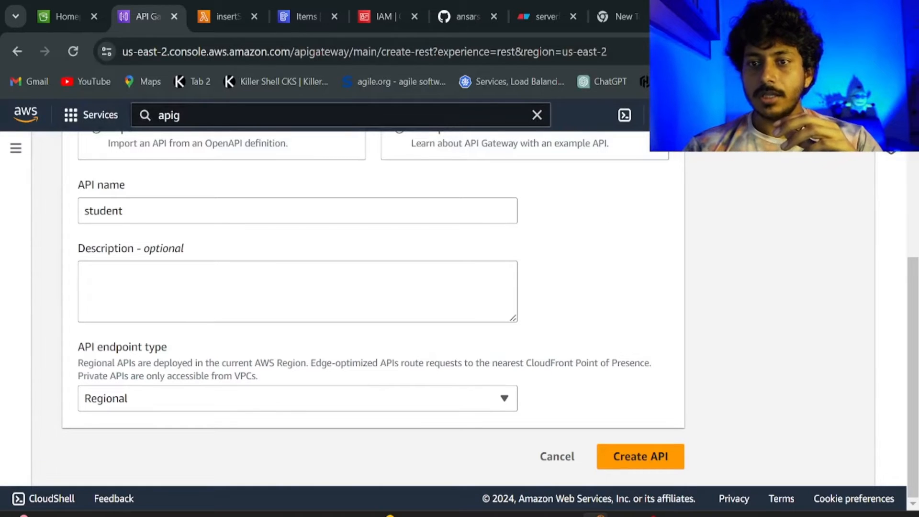
click(787, 115)
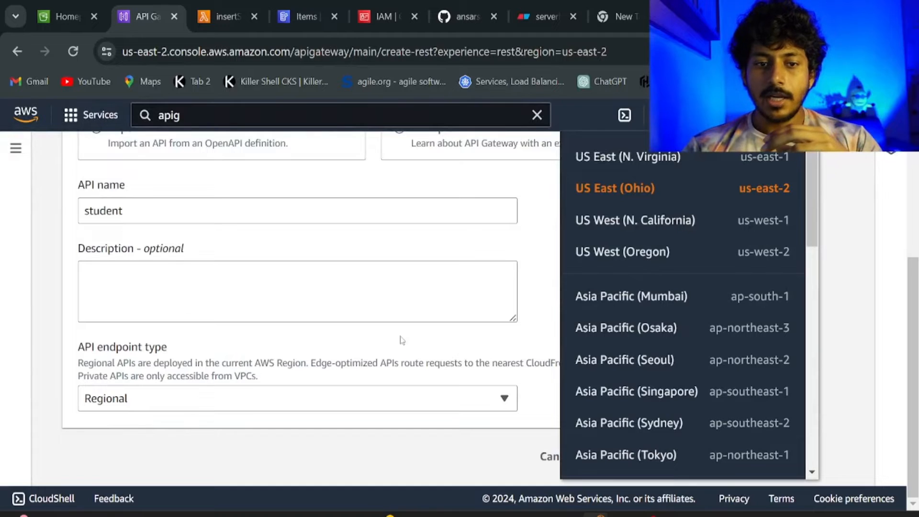
click(402, 340)
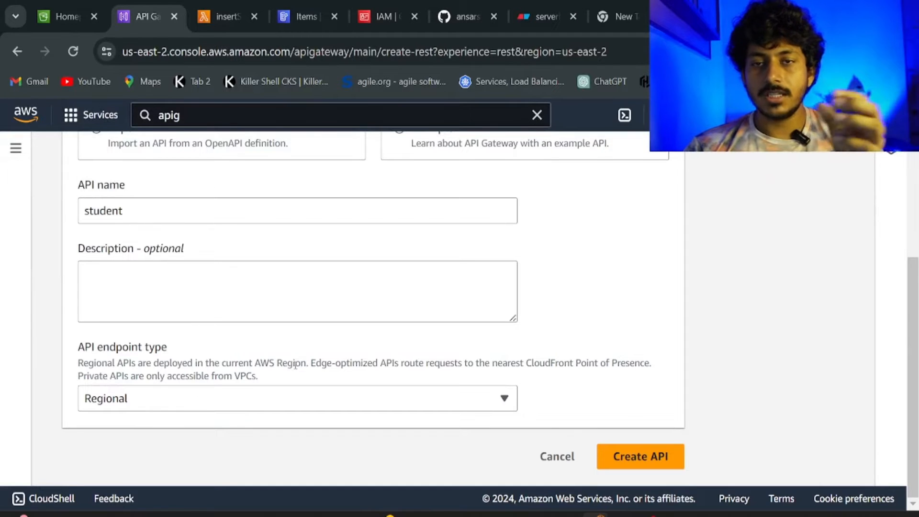
click(271, 394)
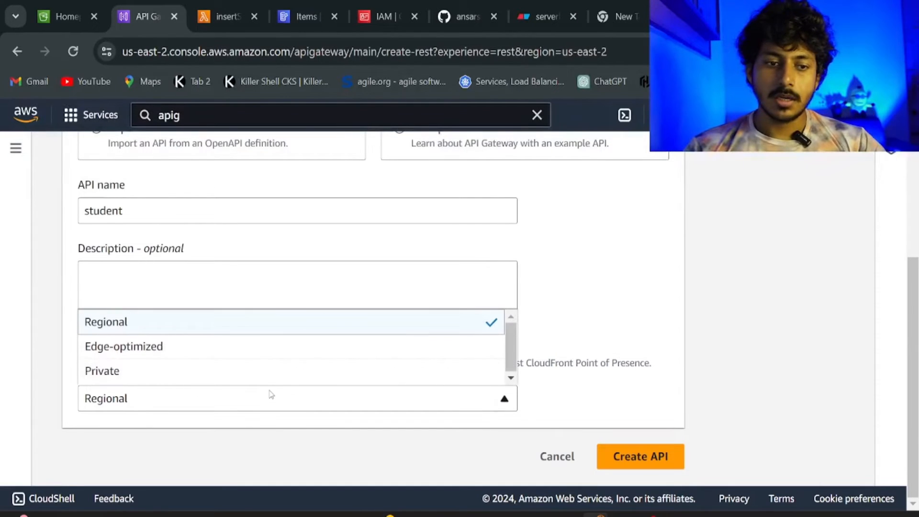
click(213, 347)
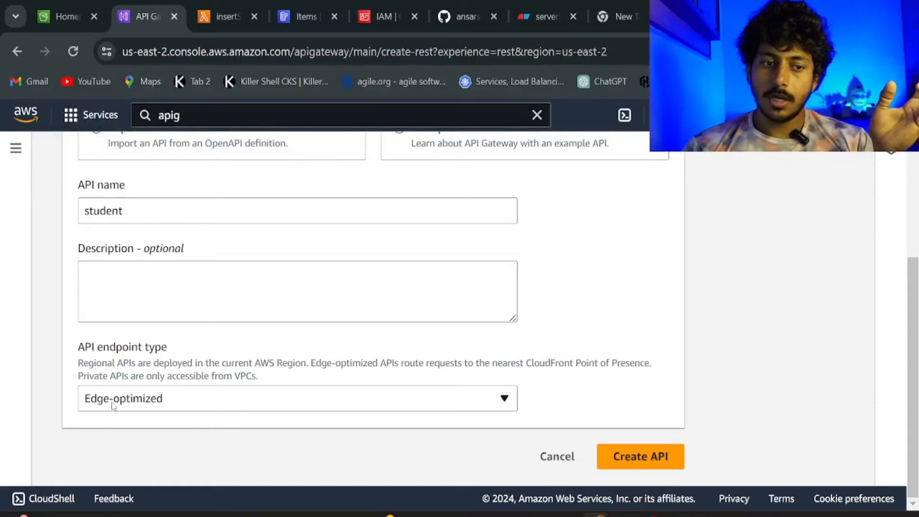
click(641, 467)
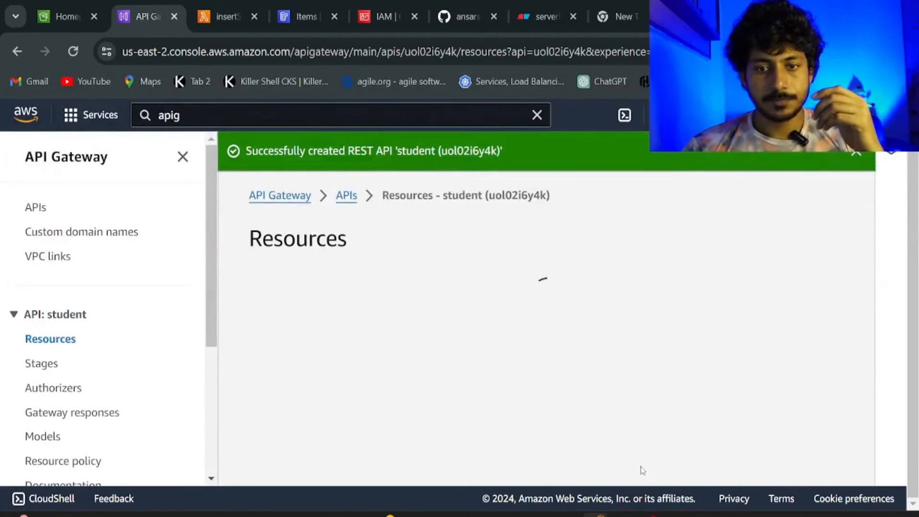
scroll(599, 359, down, 3)
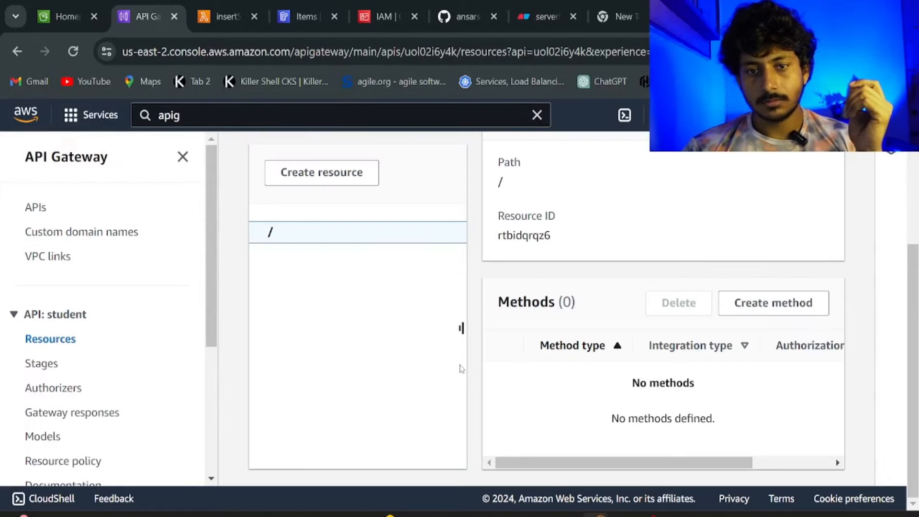
scroll(461, 369, up, 3)
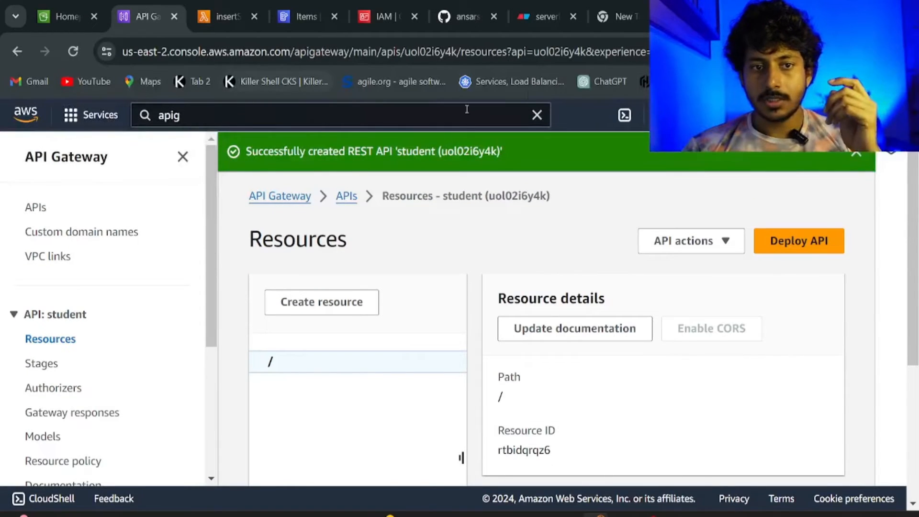
scroll(444, 362, down, 2)
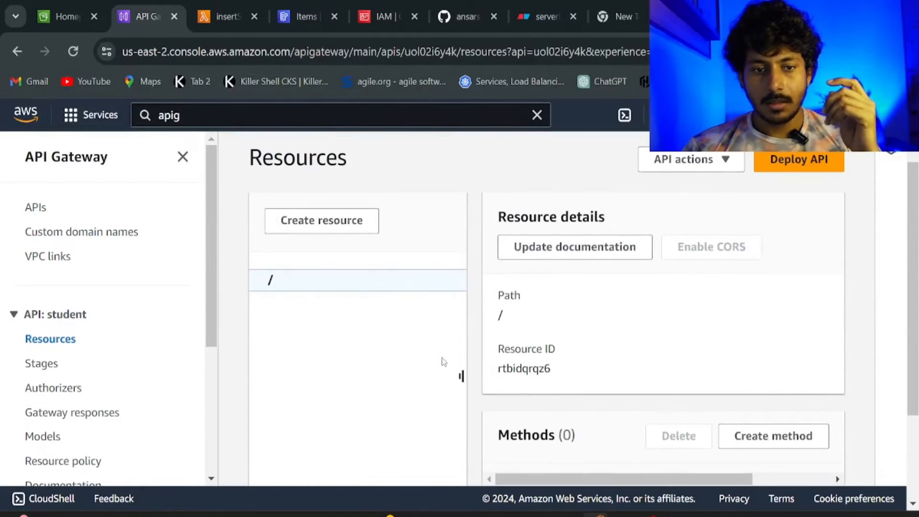
scroll(445, 360, down, 3)
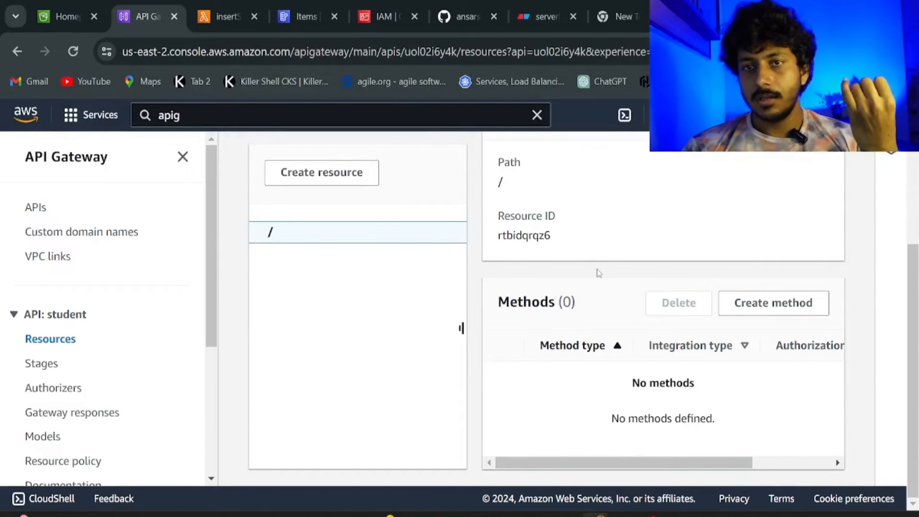
Create a GET method on the root resource with Lambda integration to the getStudent function.
click(775, 301)
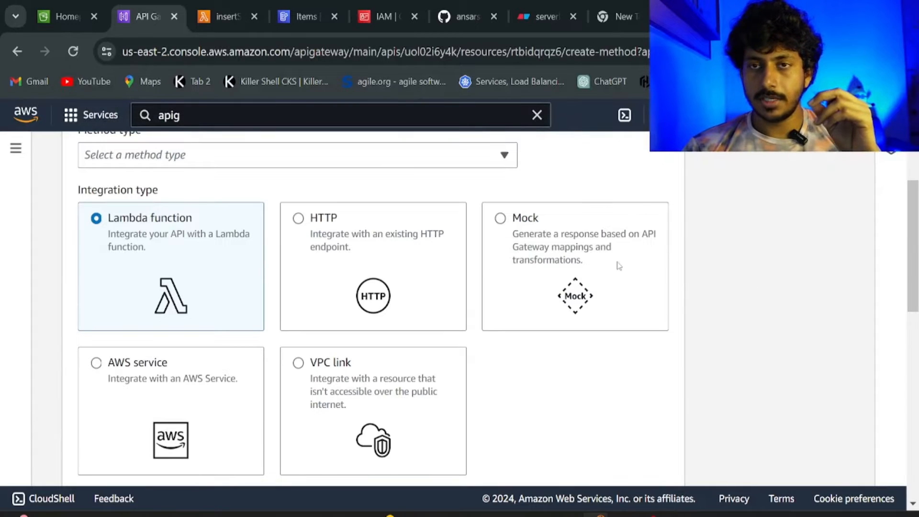
click(240, 161)
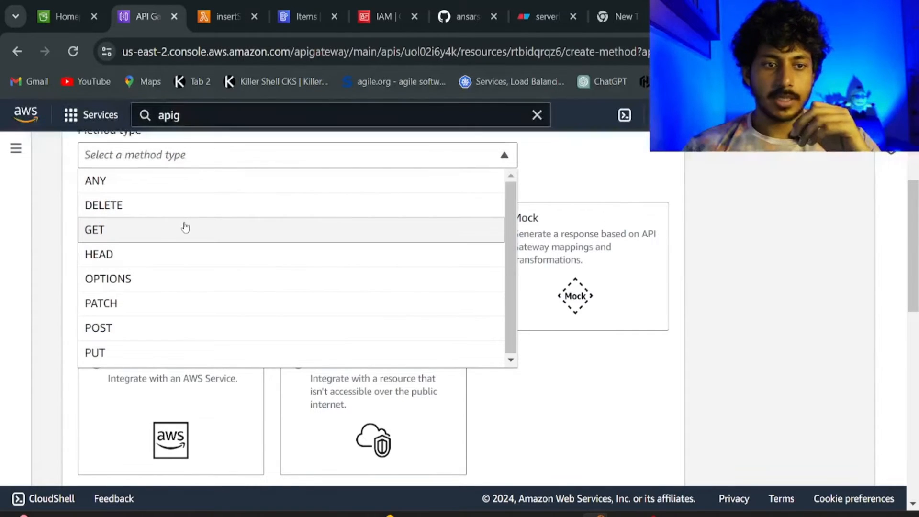
click(184, 228)
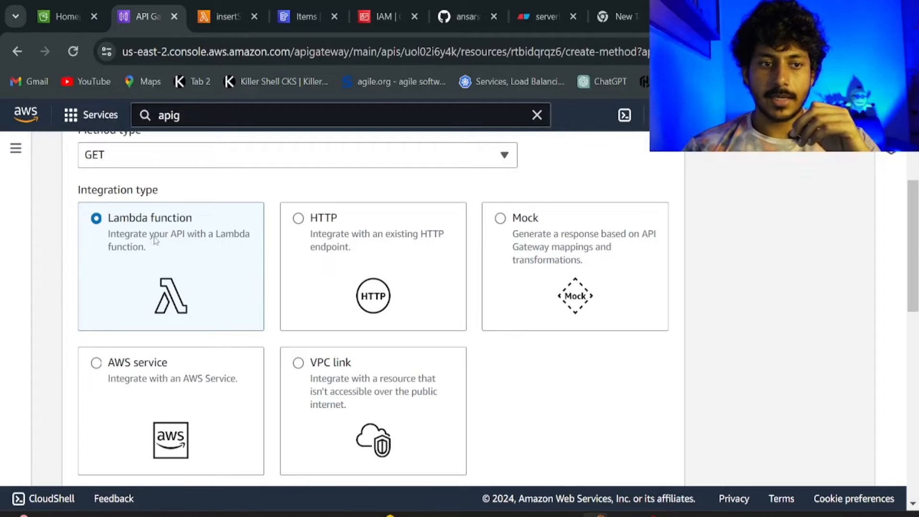
scroll(180, 264, down, 6)
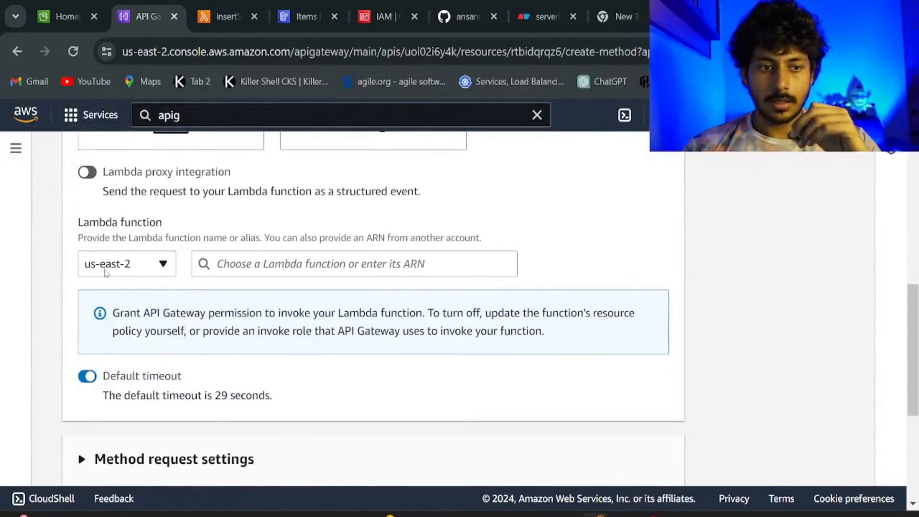
click(256, 266)
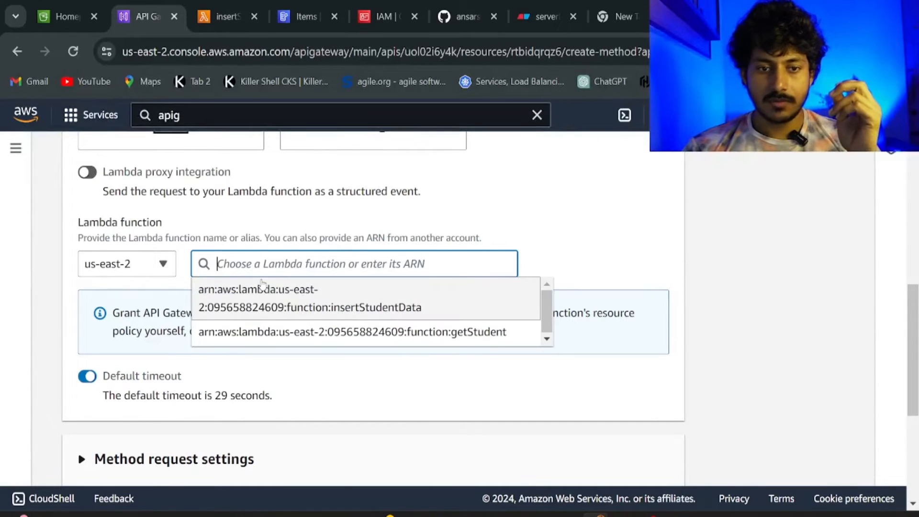
click(438, 339)
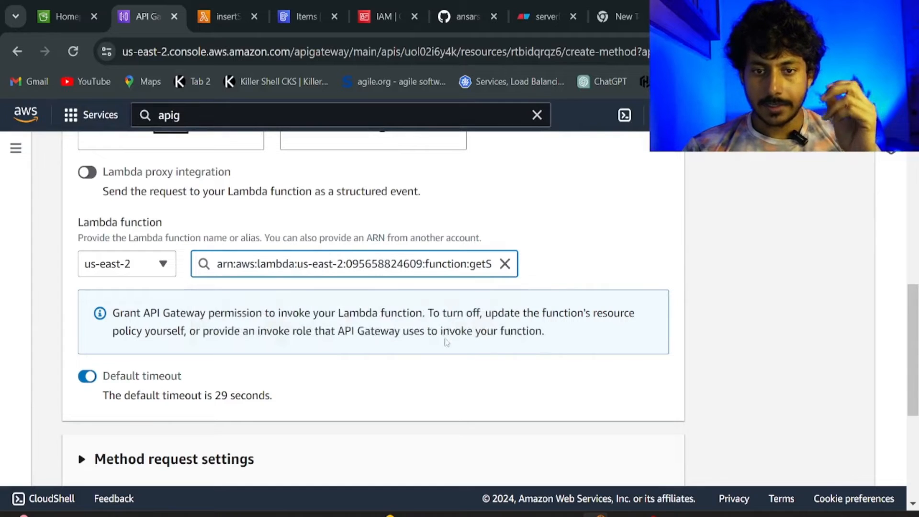
scroll(354, 318, down, 3)
scroll(353, 322, down, 2)
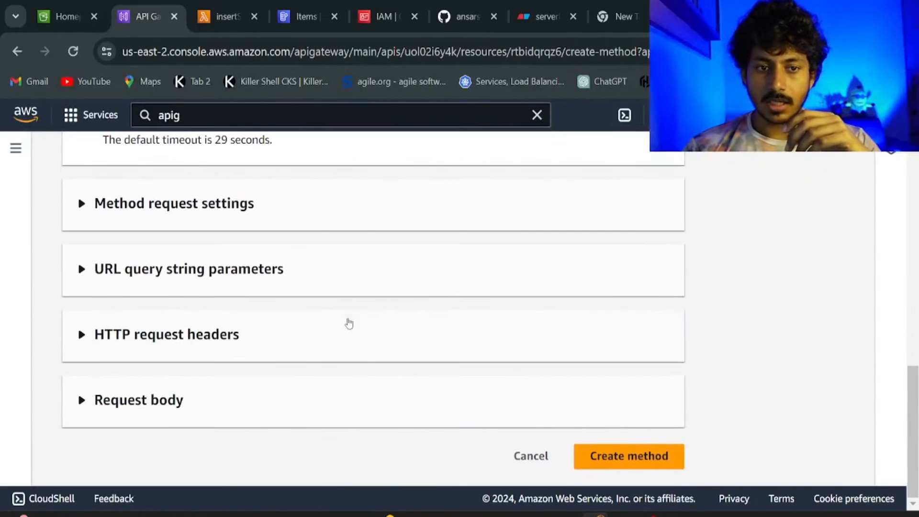
click(631, 449)
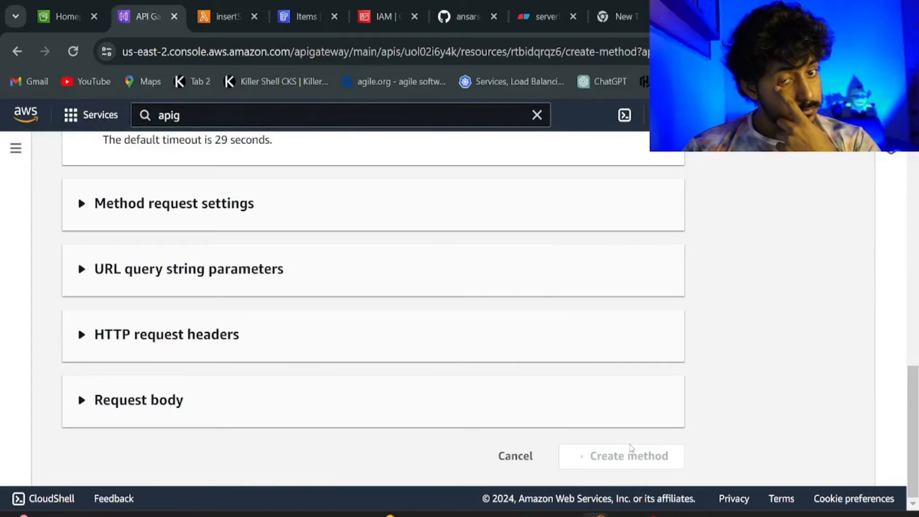
scroll(630, 449, up, 4)
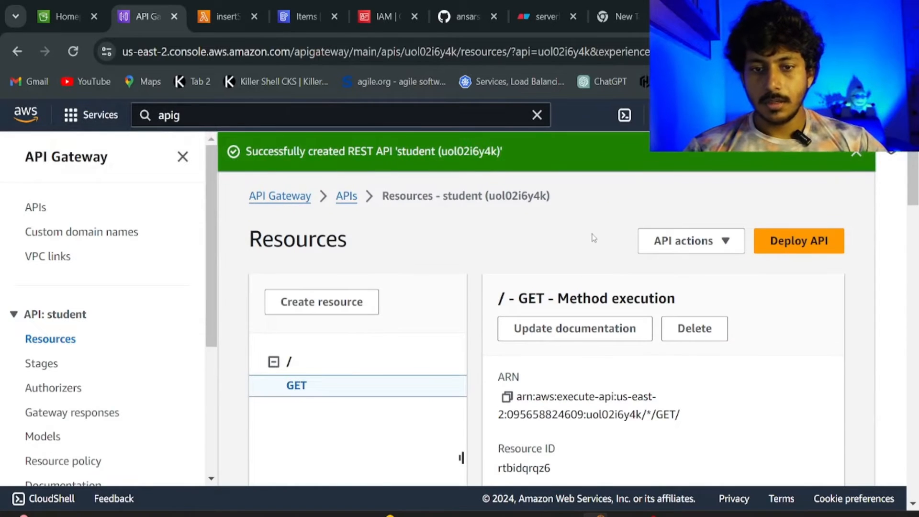
Run a test of the root GET method, which returns status 200 with the stored student record.
scroll(593, 238, down, 3)
scroll(625, 339, down, 2)
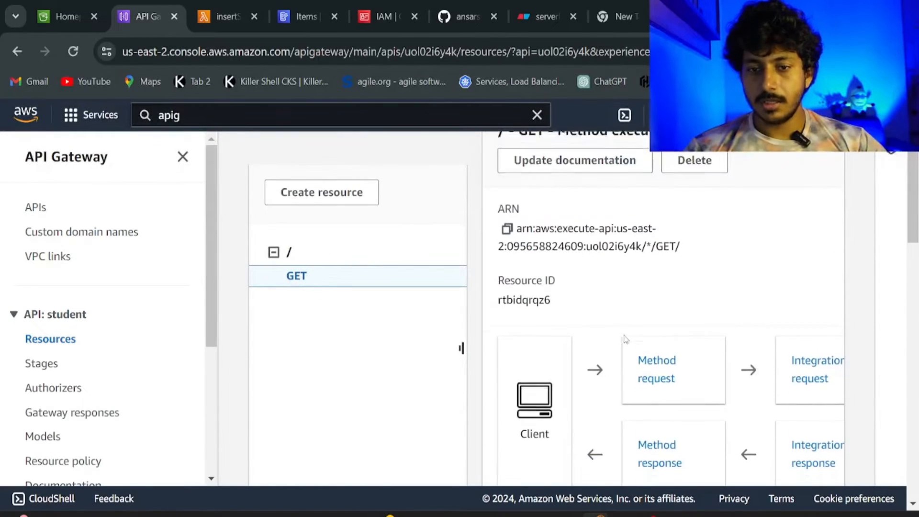
scroll(611, 333, down, 2)
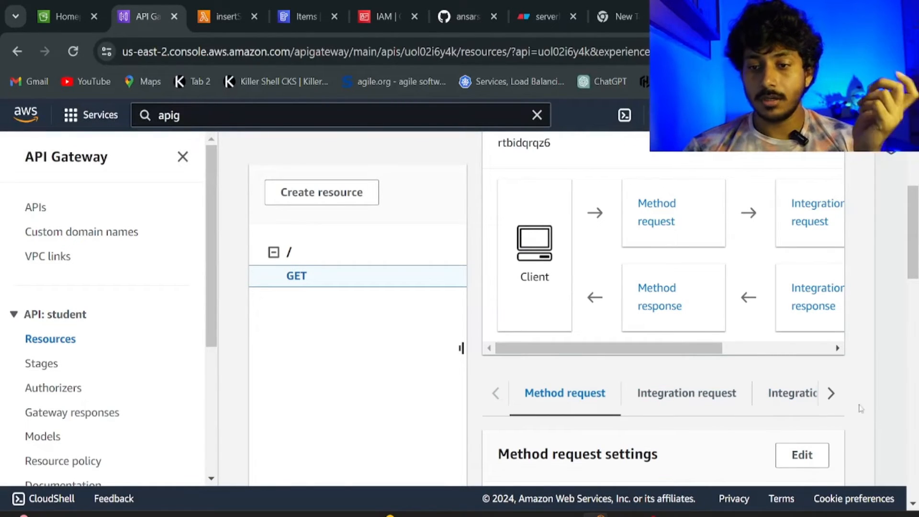
click(831, 395)
click(832, 394)
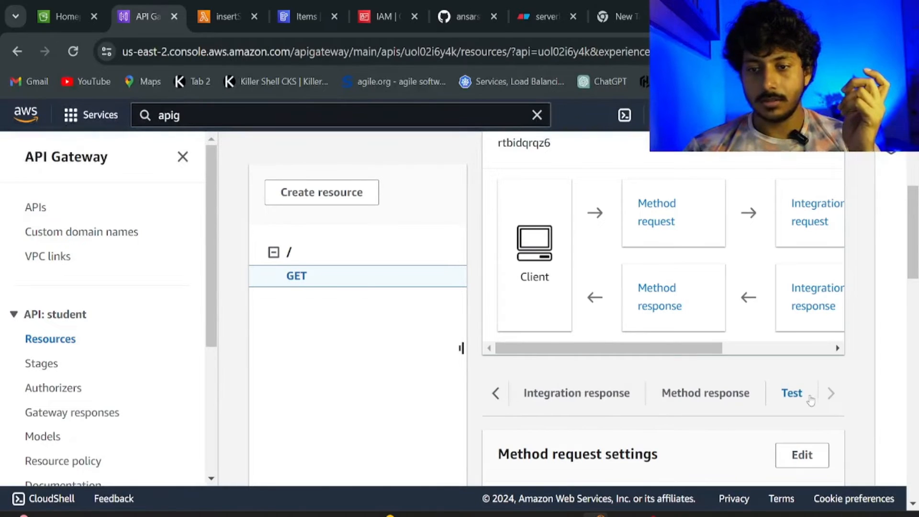
click(792, 394)
scroll(739, 404, down, 7)
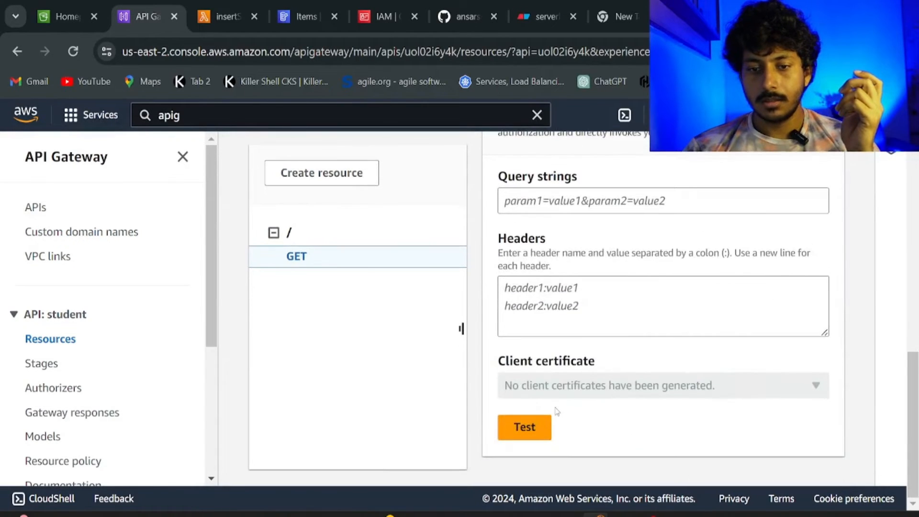
click(535, 425)
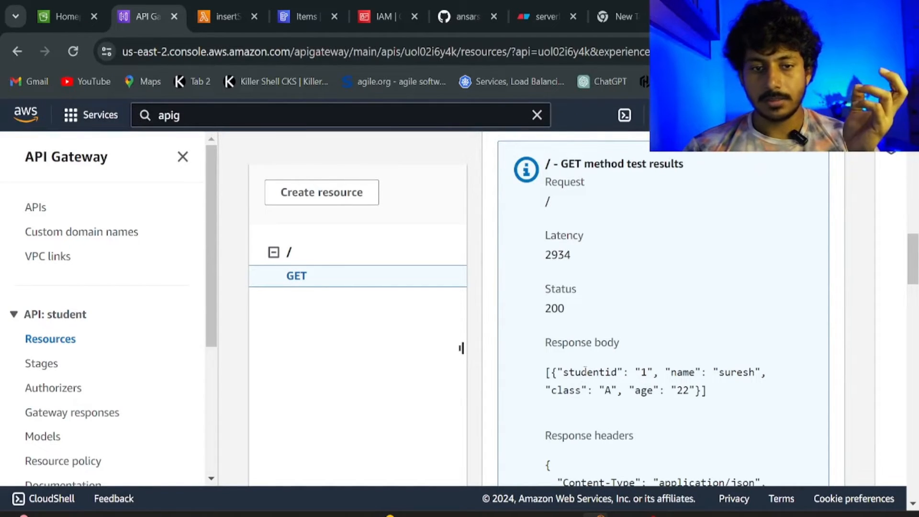
Review the test response body and log, then go back to the / resource.
scroll(581, 366, up, 5)
scroll(571, 349, up, 2)
scroll(570, 353, down, 15)
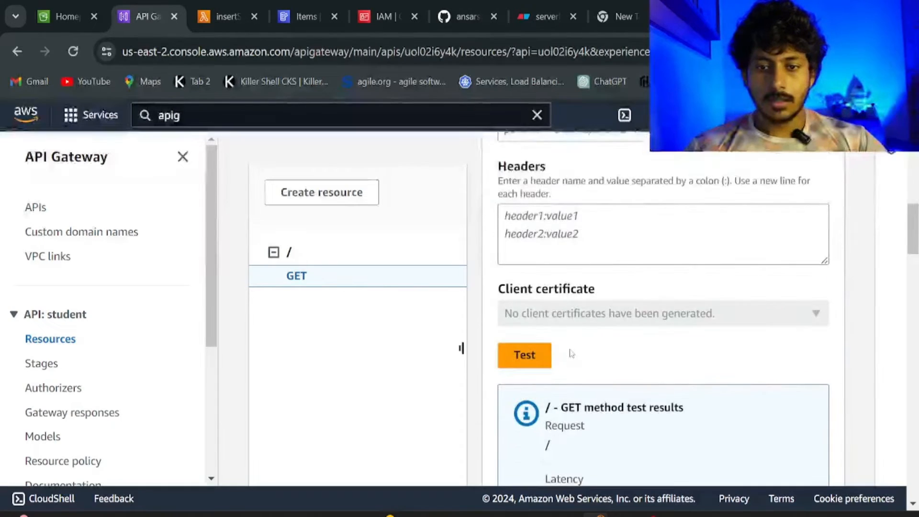
scroll(567, 352, down, 5)
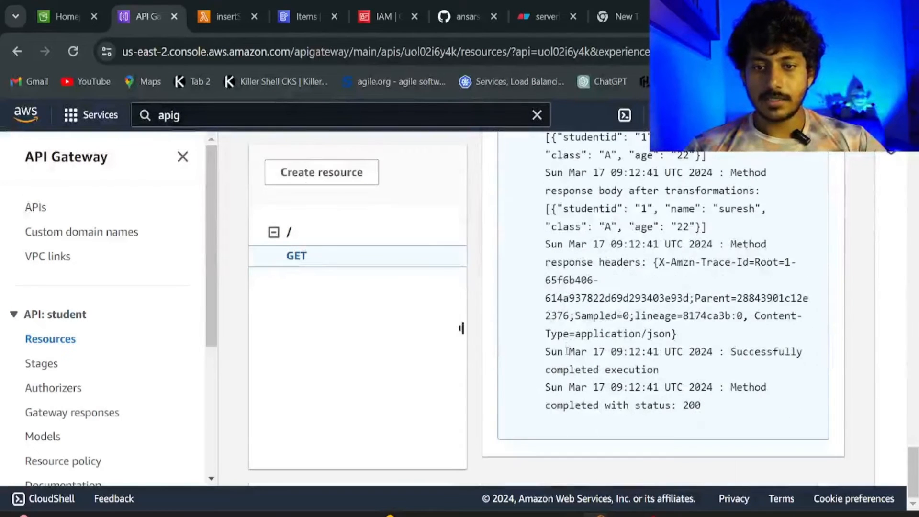
click(293, 233)
scroll(790, 400, down, 1)
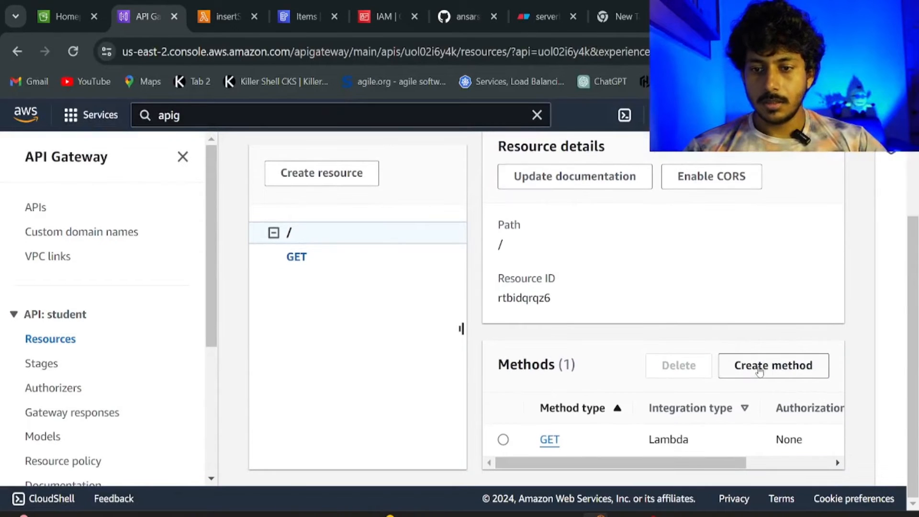
Create a POST method on the root resource with Lambda integration to insertStudentData.
click(759, 371)
click(361, 227)
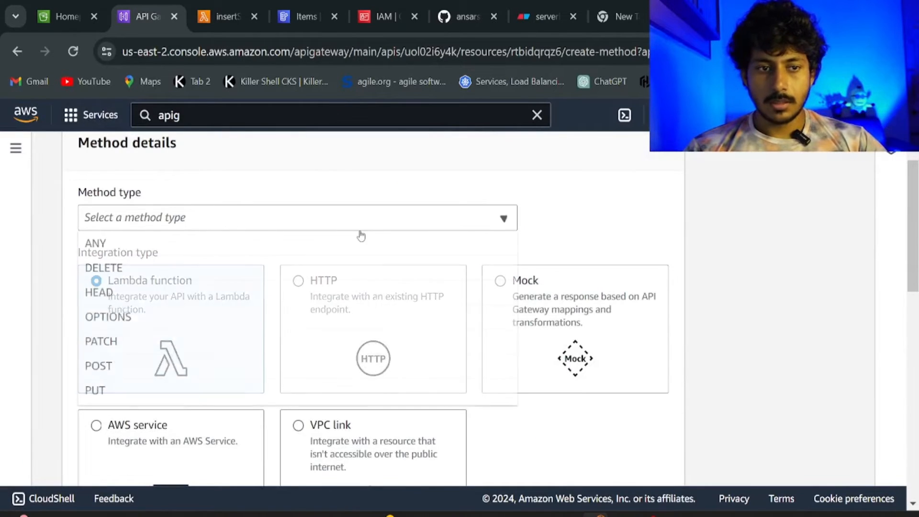
click(361, 236)
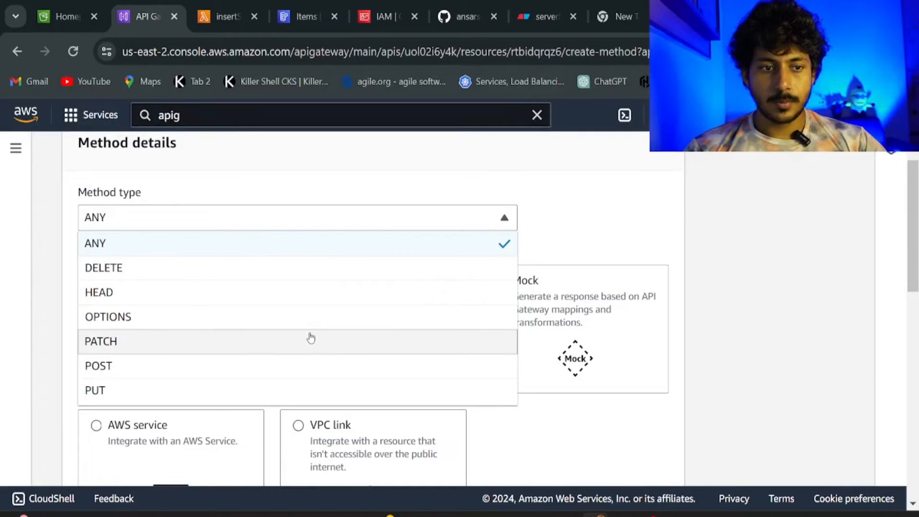
click(301, 368)
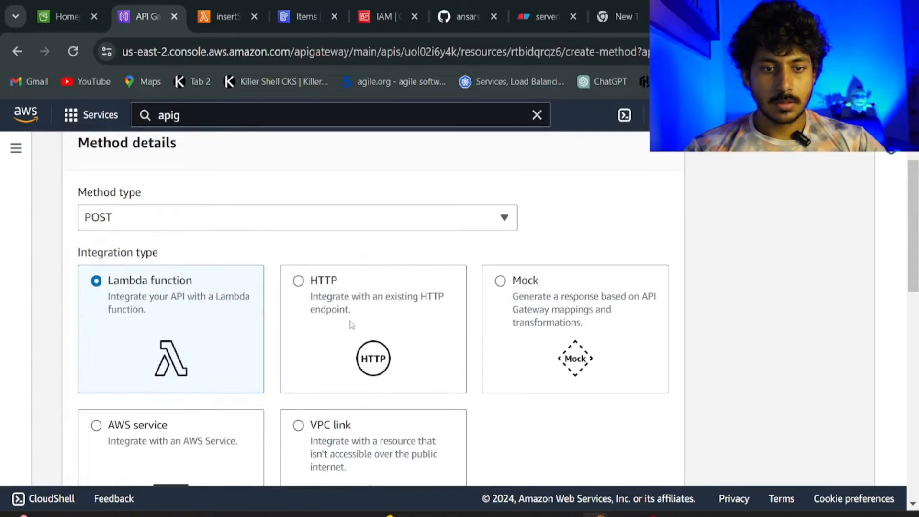
scroll(224, 298, down, 5)
scroll(224, 298, down, 2)
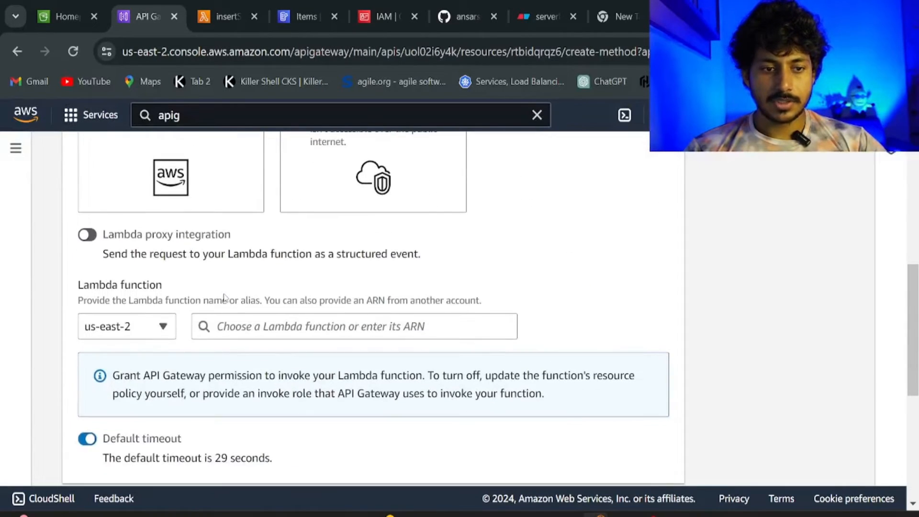
click(263, 326)
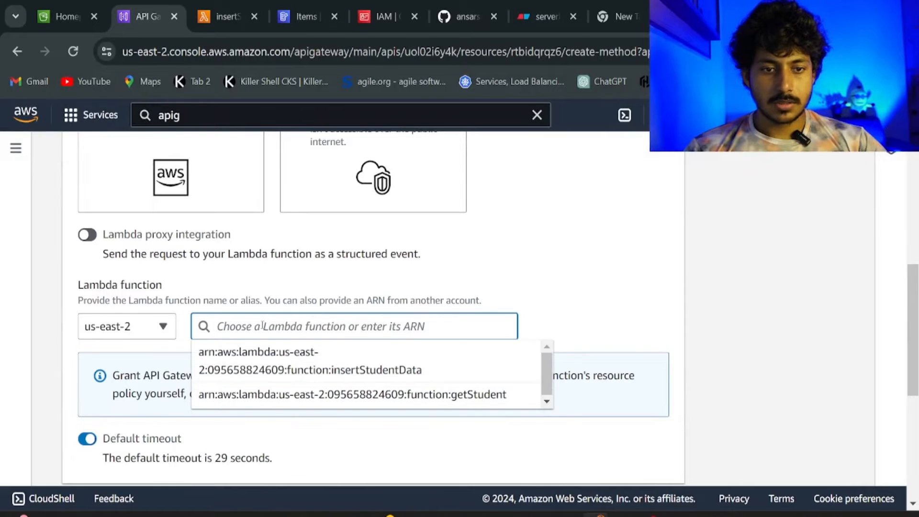
click(358, 370)
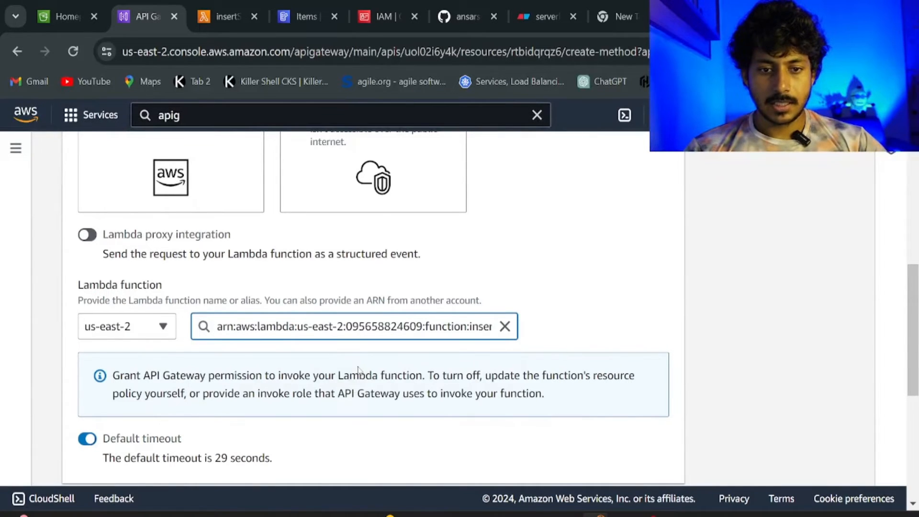
scroll(358, 369, down, 6)
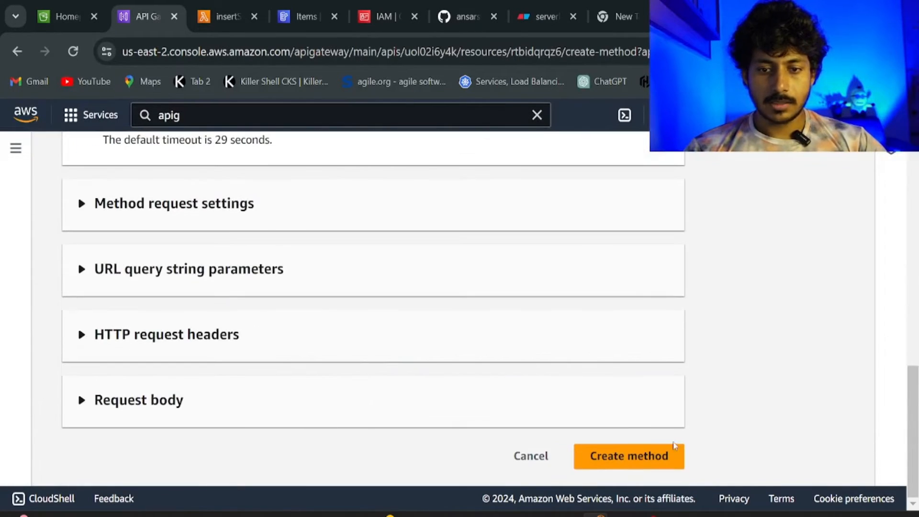
click(644, 457)
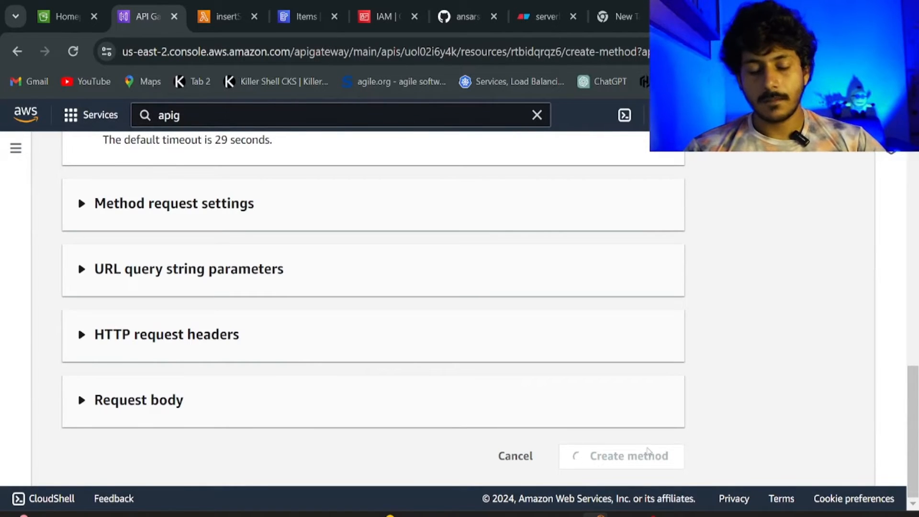
scroll(646, 454, up, 5)
scroll(646, 453, down, 4)
scroll(647, 453, up, 6)
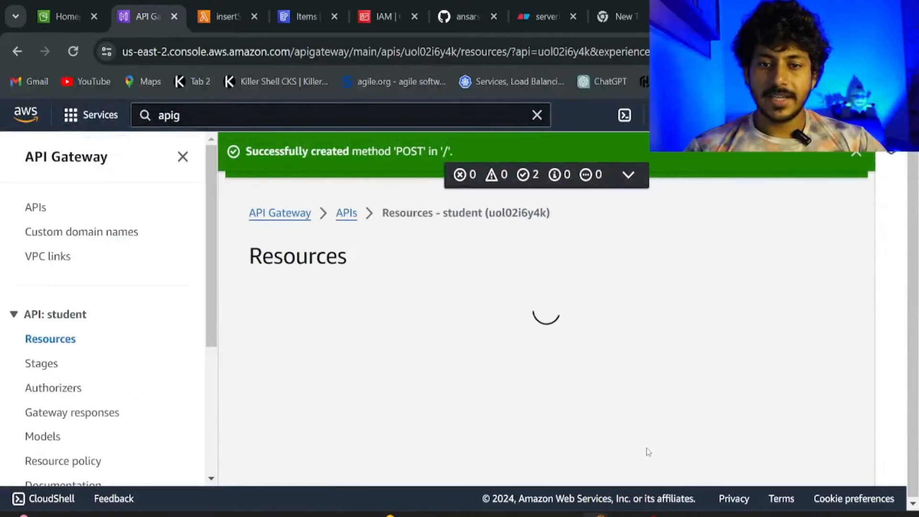
Dismiss the POST method and REST API success notices and review the root's GET and POST methods.
click(855, 160)
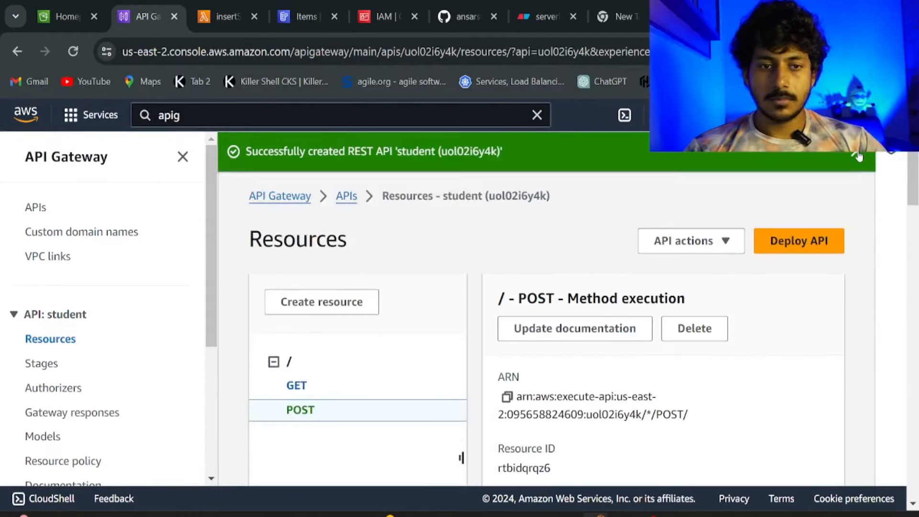
click(856, 156)
scroll(672, 240, down, 3)
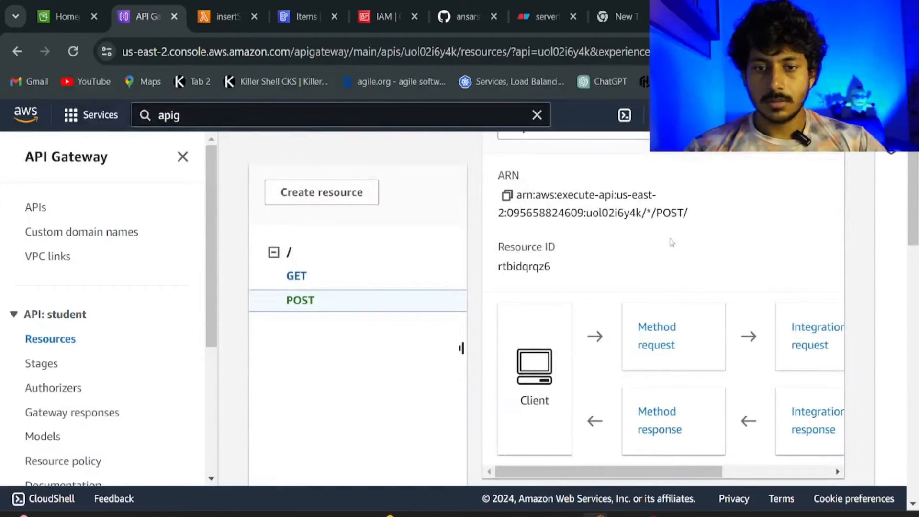
scroll(673, 239, up, 3)
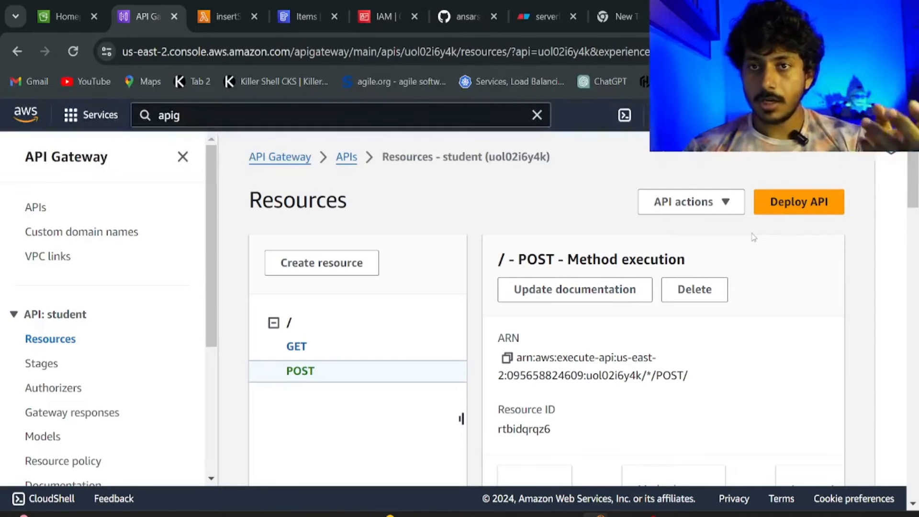
Deploy the student API to a new stage named prod.
click(784, 211)
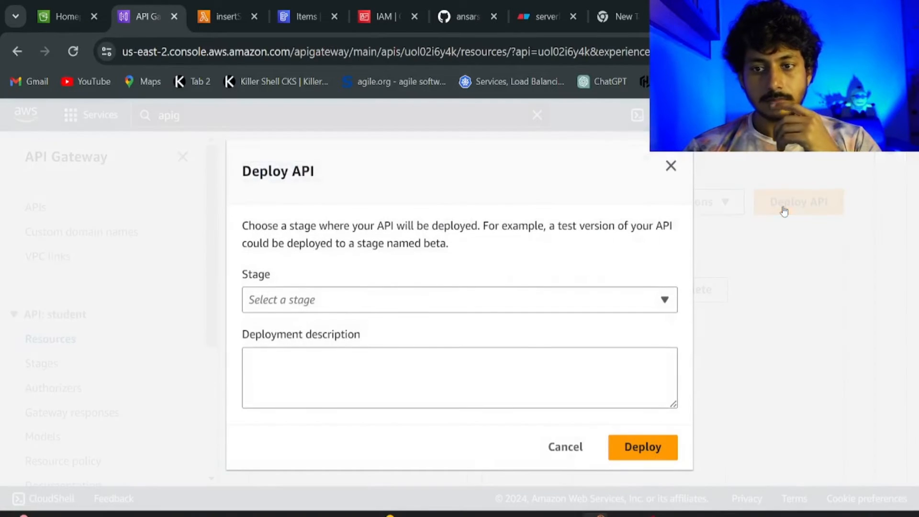
click(403, 296)
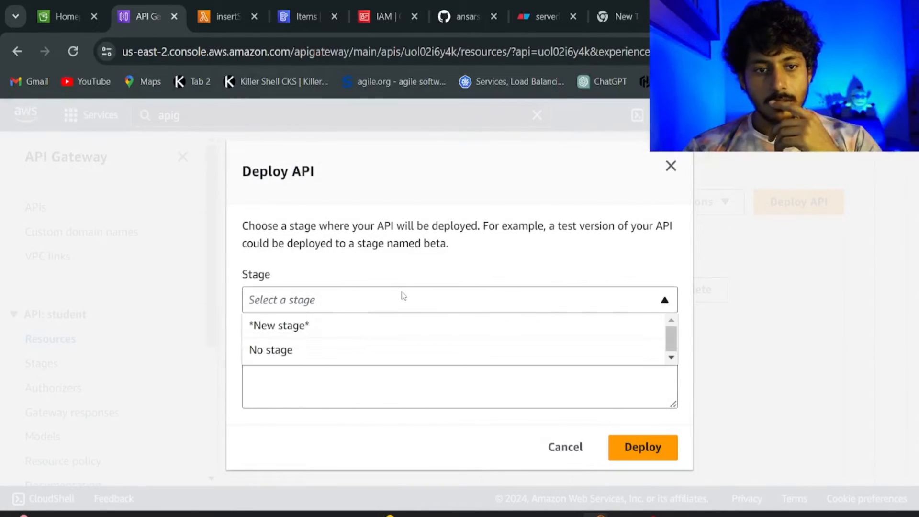
click(361, 324)
click(338, 321)
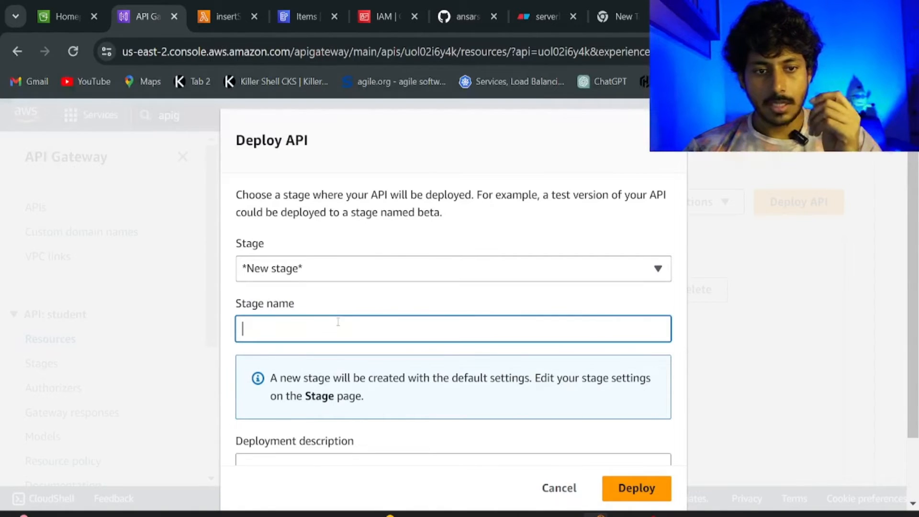
text(prod)
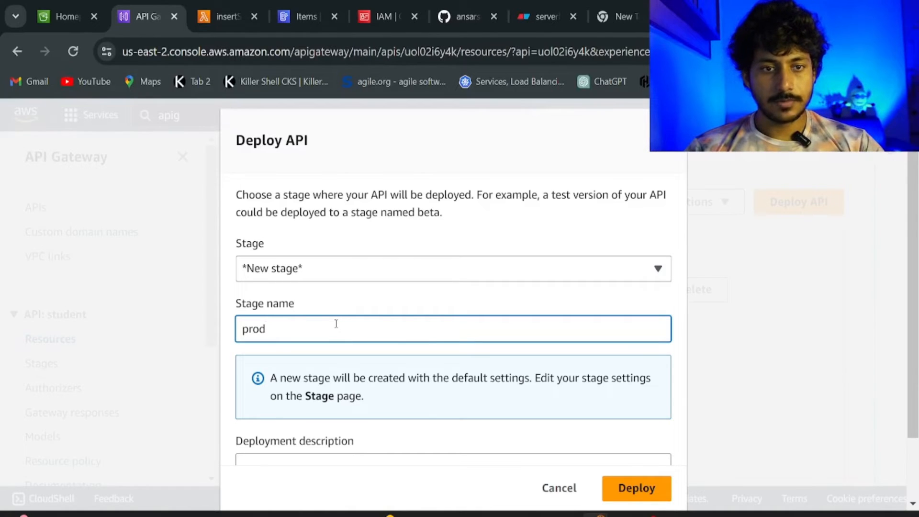
scroll(335, 323, down, 3)
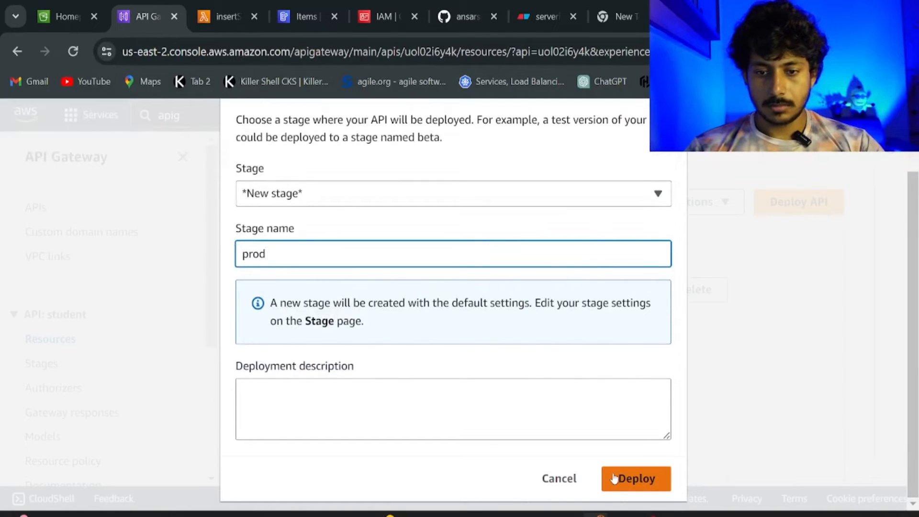
click(614, 478)
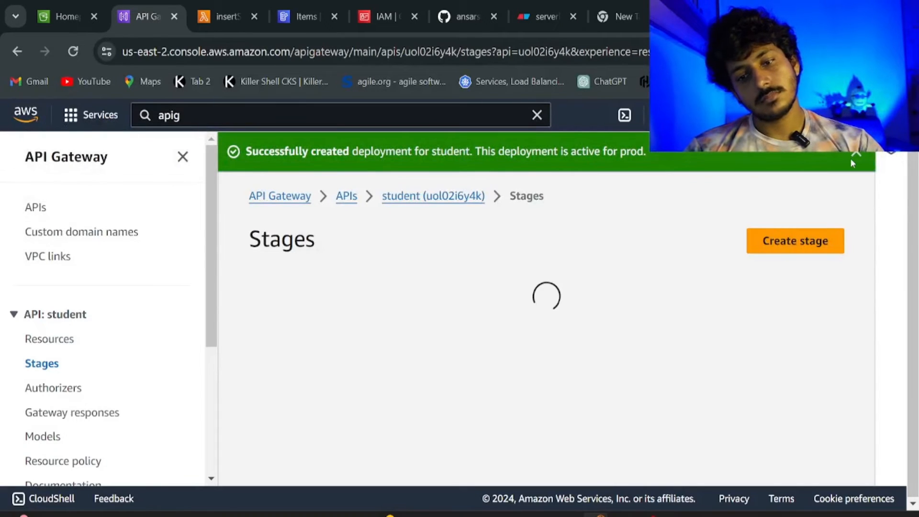
Dismiss the deployment notice and copy the prod stage's Invoke URL.
click(852, 156)
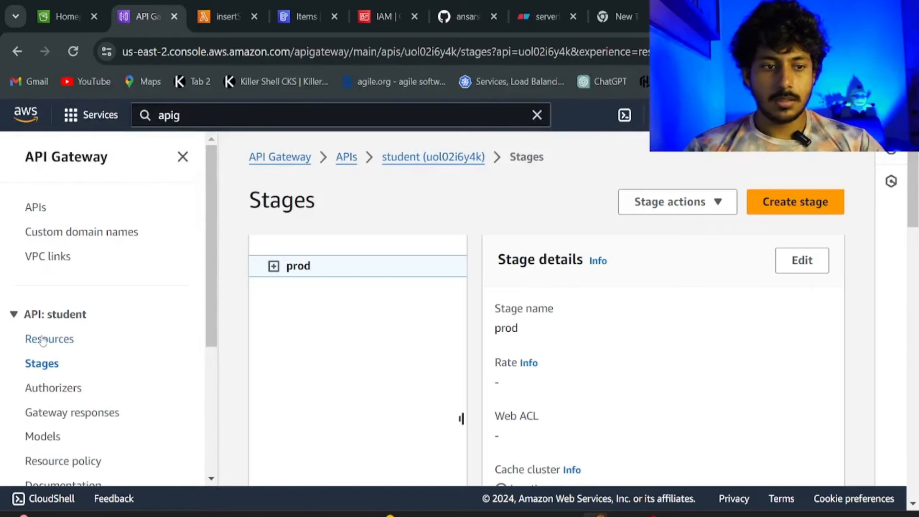
scroll(632, 357, down, 5)
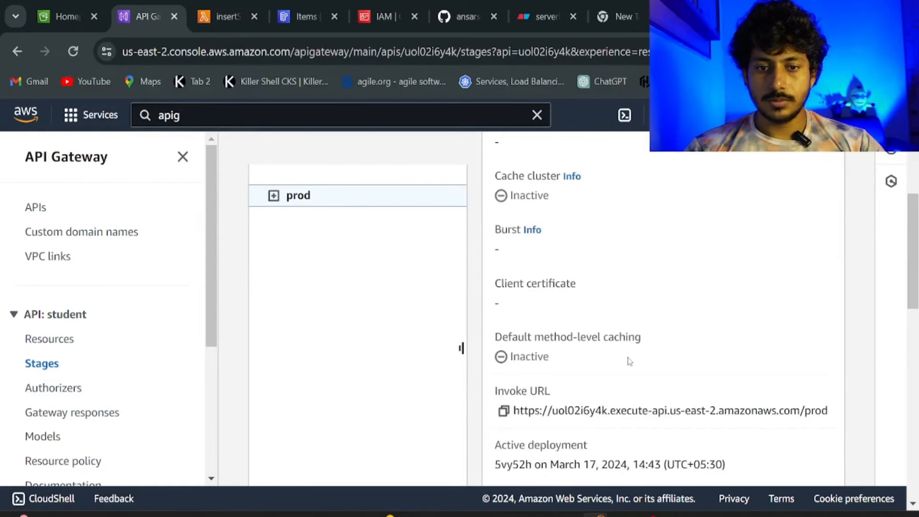
scroll(630, 361, down, 10)
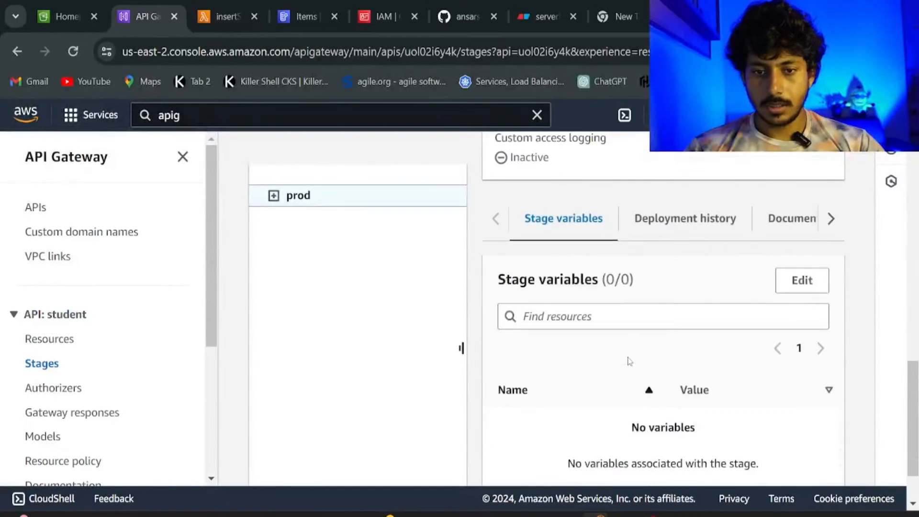
scroll(628, 362, up, 10)
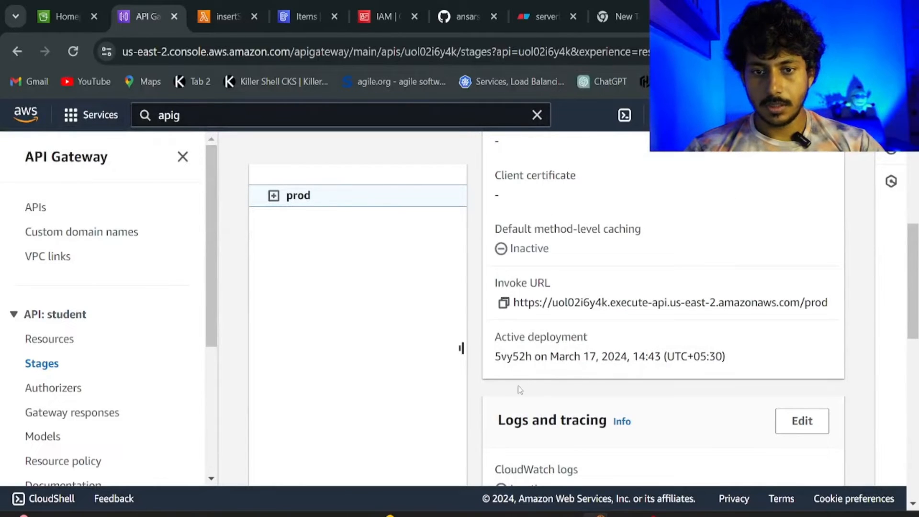
click(504, 303)
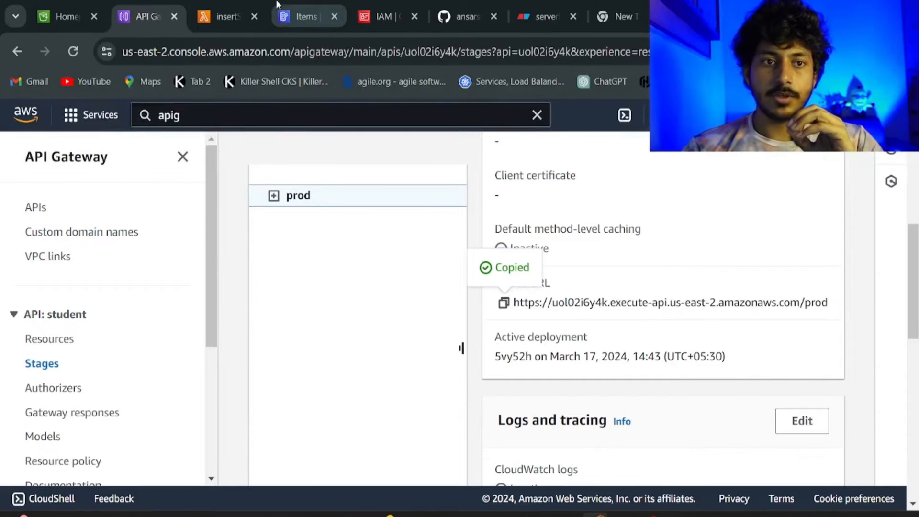
Go from the insertStudentData page to the getStudent function in the Lambda functions list.
click(224, 21)
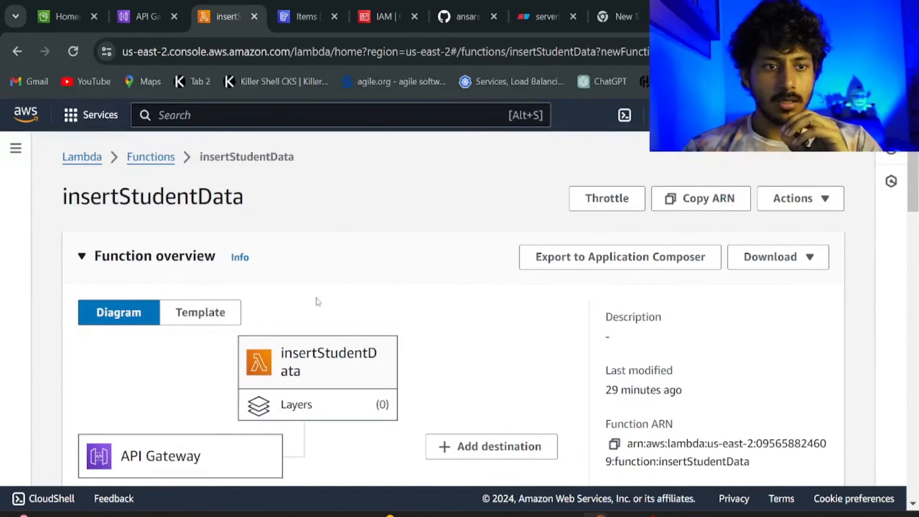
click(142, 165)
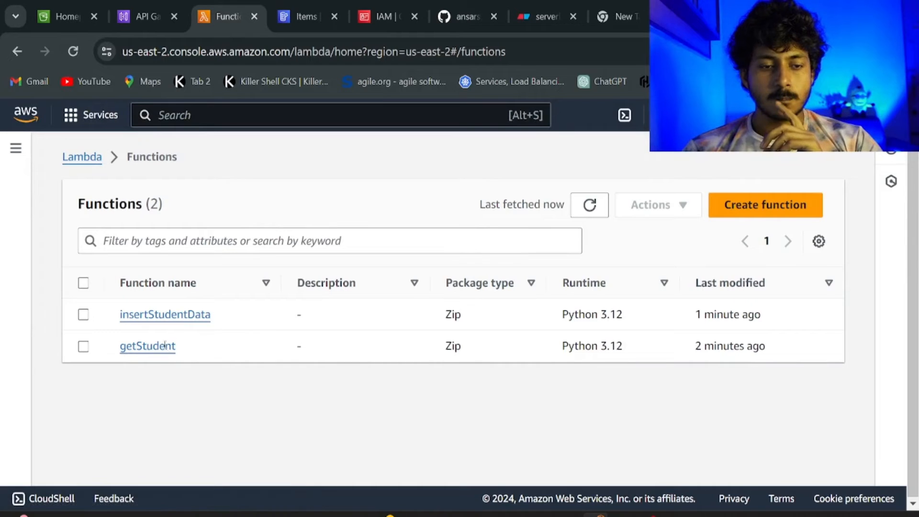
click(163, 349)
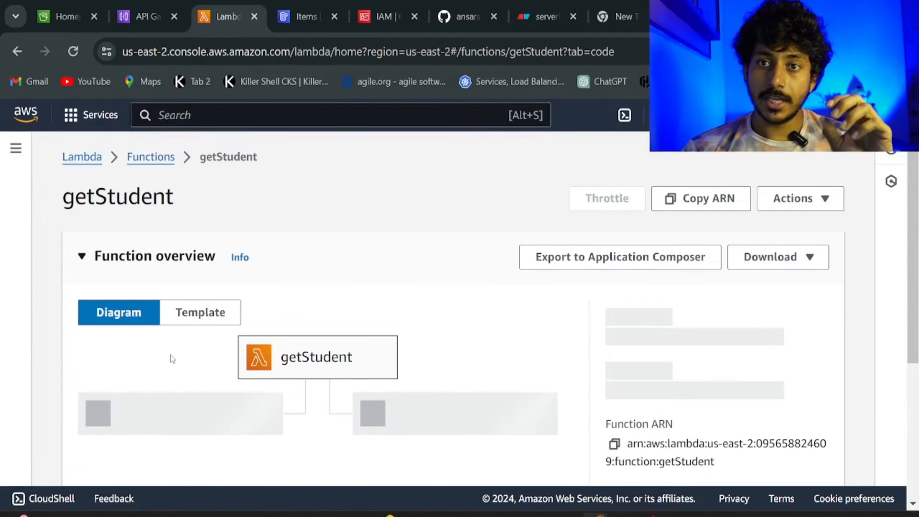
scroll(326, 398, down, 2)
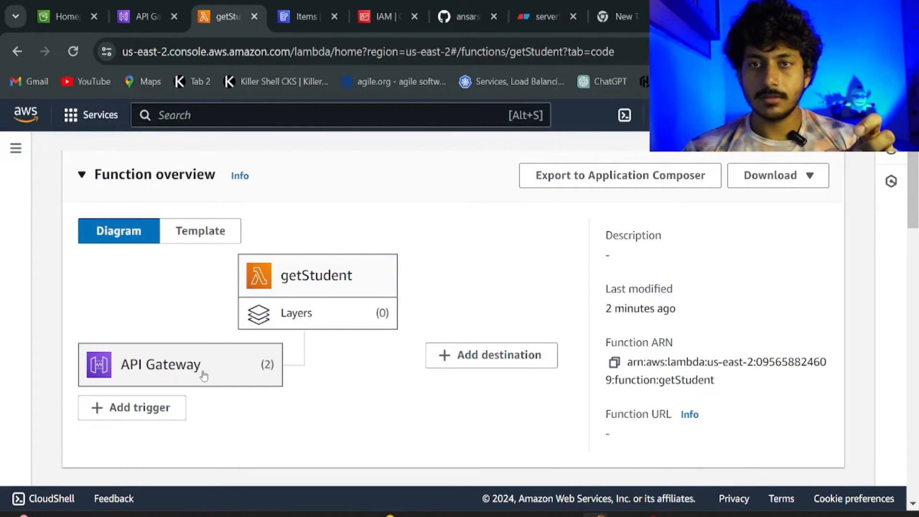
scroll(203, 376, down, 1)
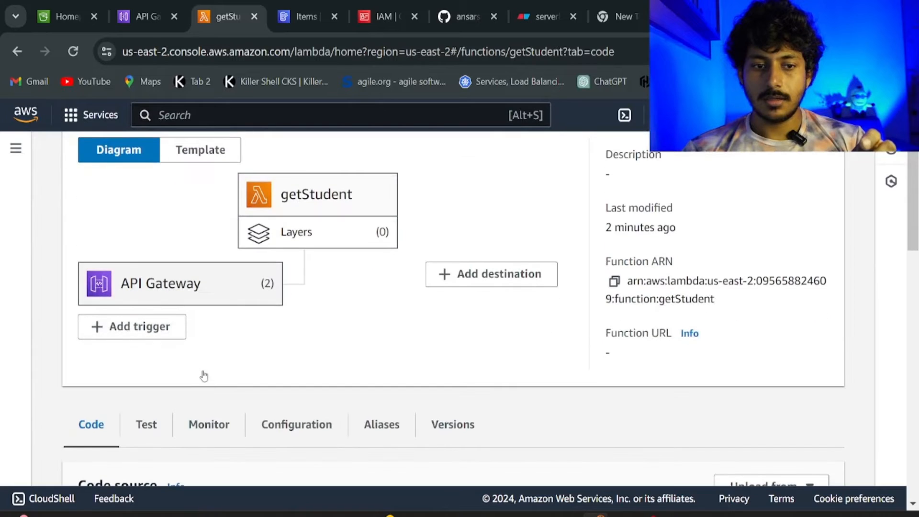
scroll(202, 372, down, 1)
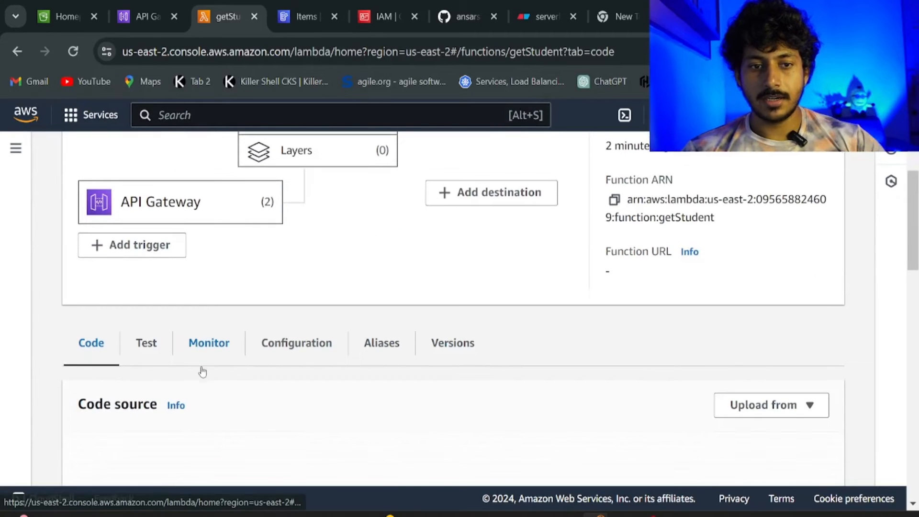
Inspect getStudent's resource-based policy statement allowing apigateway.amazonaws.com to invoke it.
click(282, 360)
scroll(287, 371, down, 6)
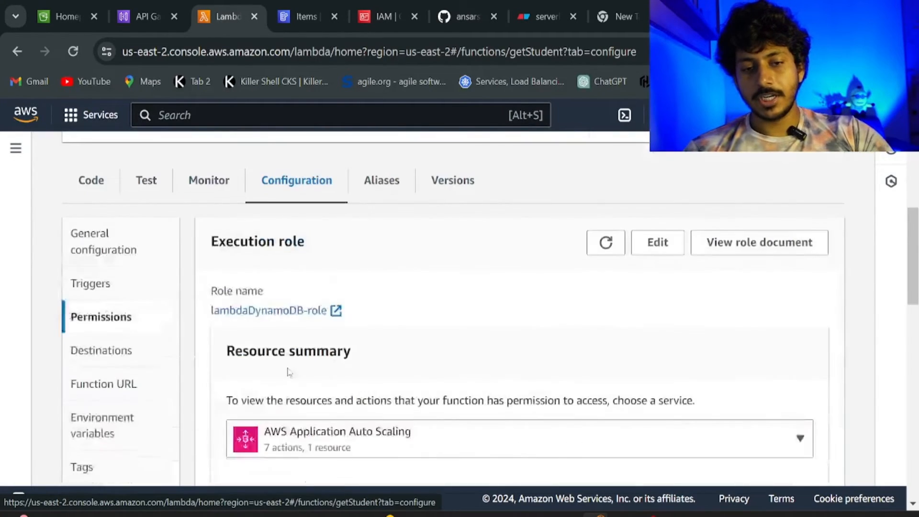
scroll(285, 373, down, 5)
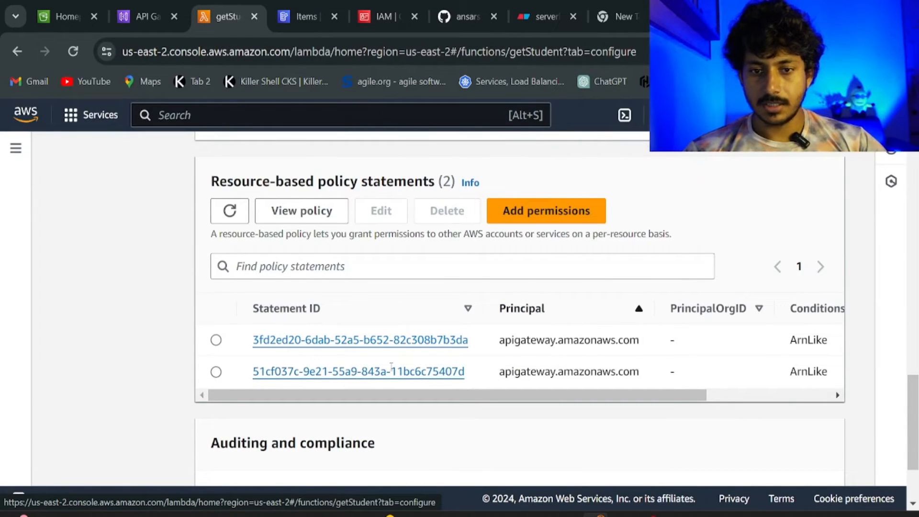
click(325, 340)
scroll(325, 340, down, 5)
scroll(325, 340, up, 3)
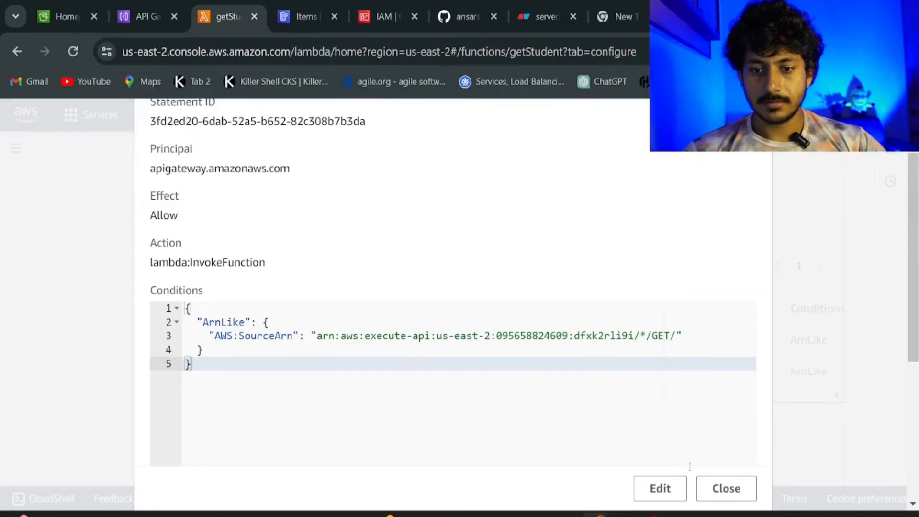
click(727, 488)
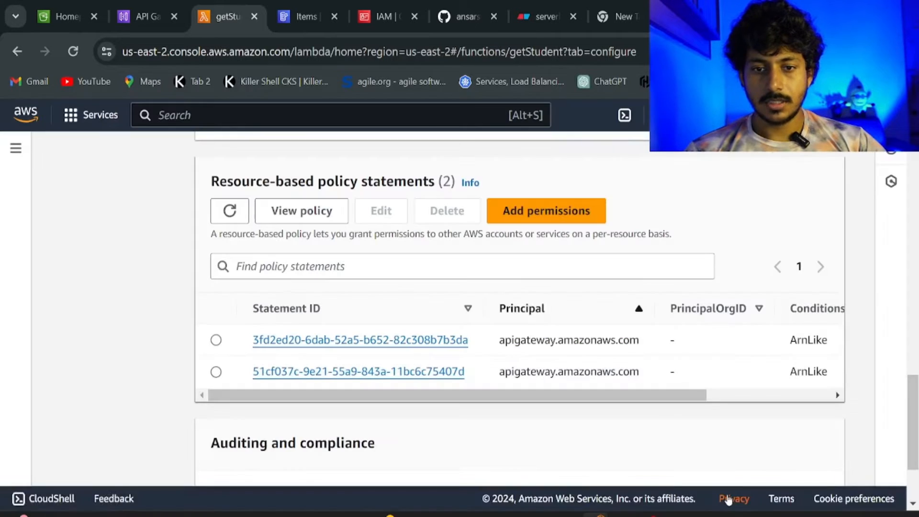
Bring the prod stage's Invoke URL back into view, then switch to scripts.js in VS Code.
click(152, 20)
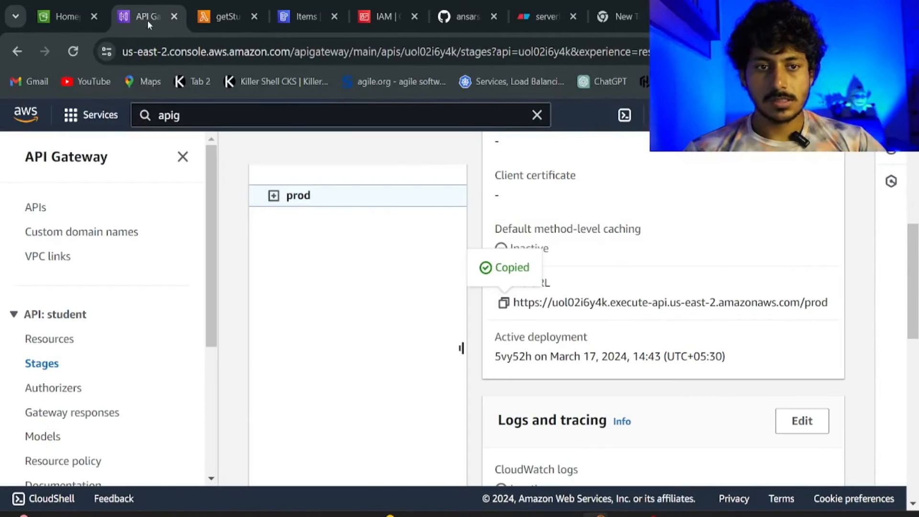
scroll(385, 271, up, 5)
scroll(387, 271, down, 3)
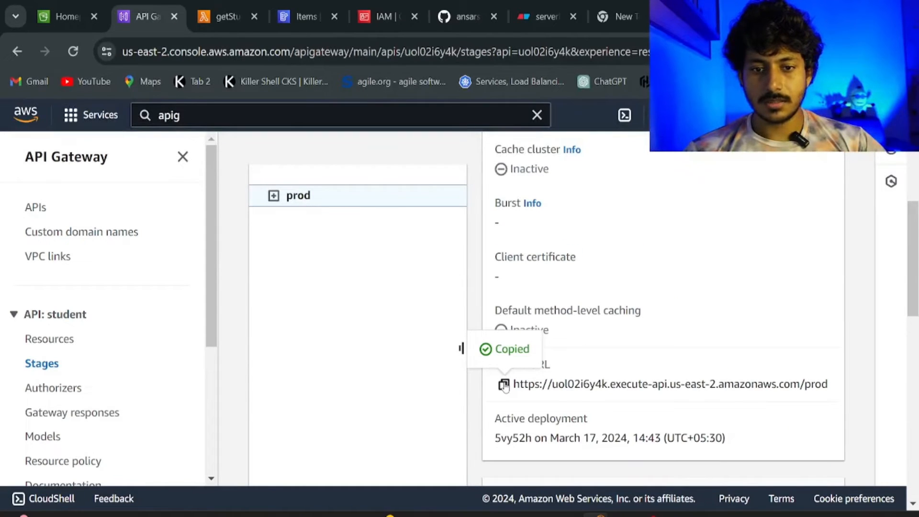
key(alt+Tab)
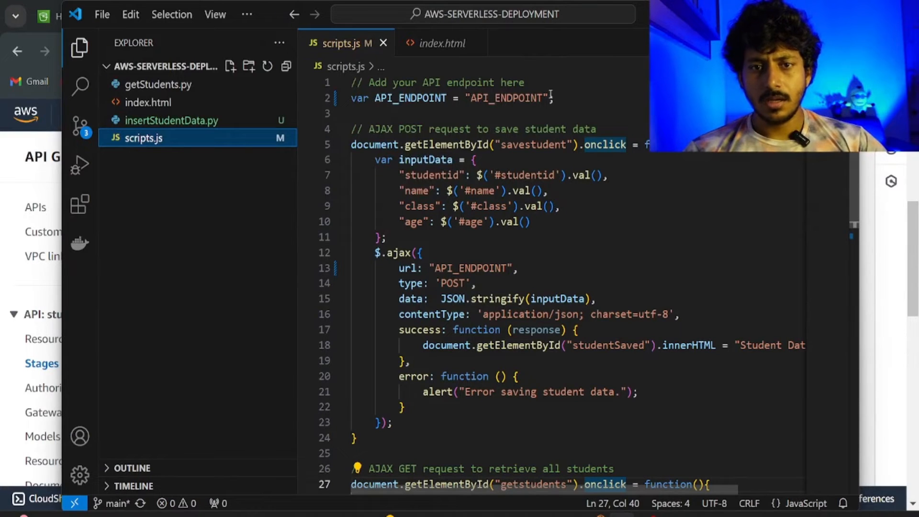
Replace the API_ENDPOINT placeholder on line 2 of scripts.js with the copied prod Invoke URL.
drag(543, 99, 476, 101)
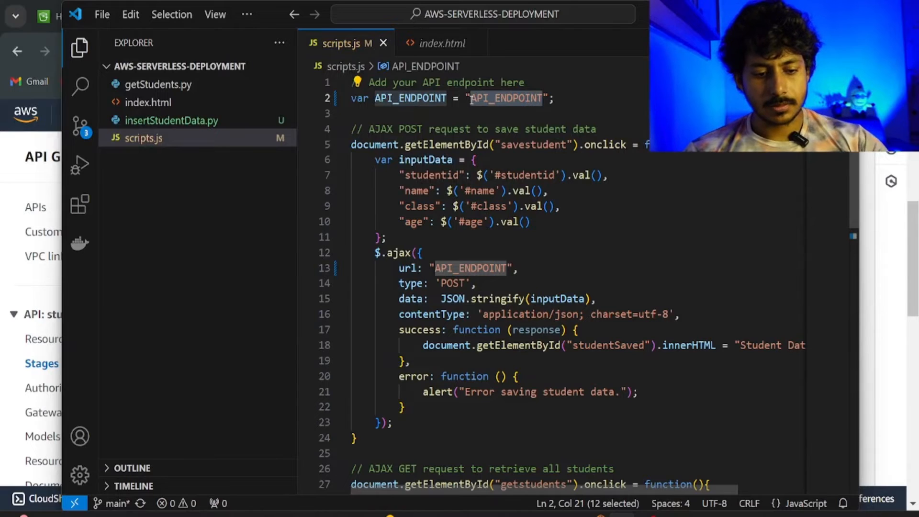
key(ctrl+v)
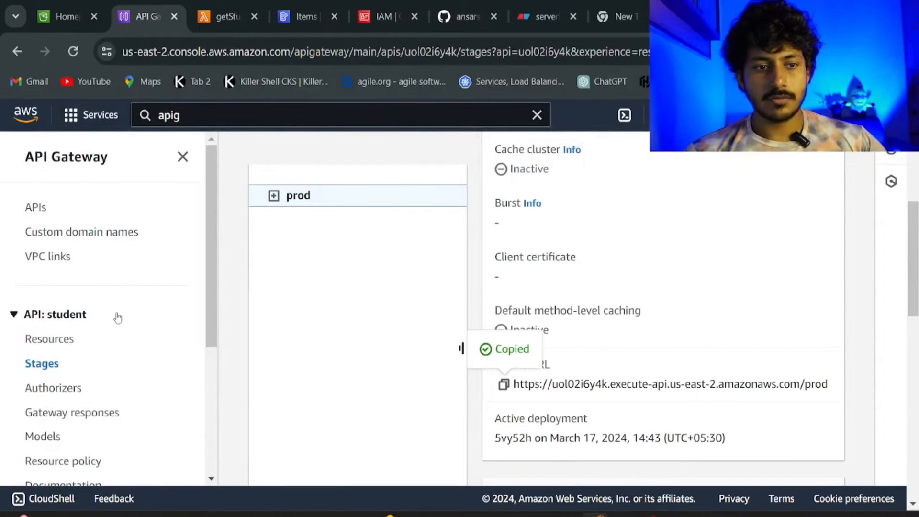
Enable CORS on the student API's resource, allowing GET and POST from origin *.
click(32, 343)
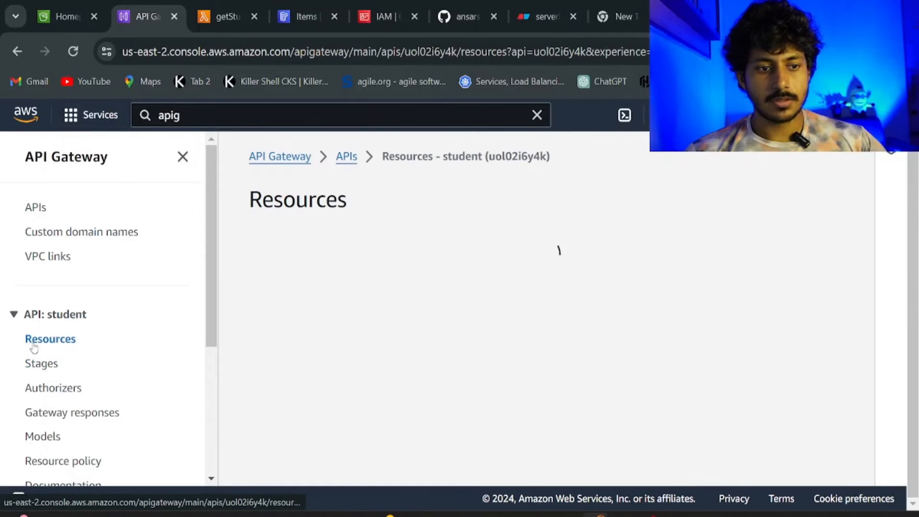
click(682, 296)
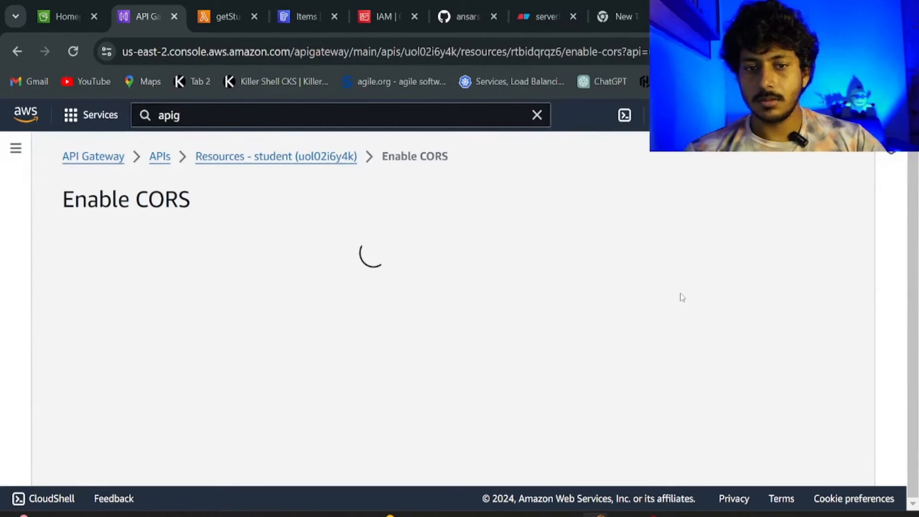
scroll(522, 292, down, 3)
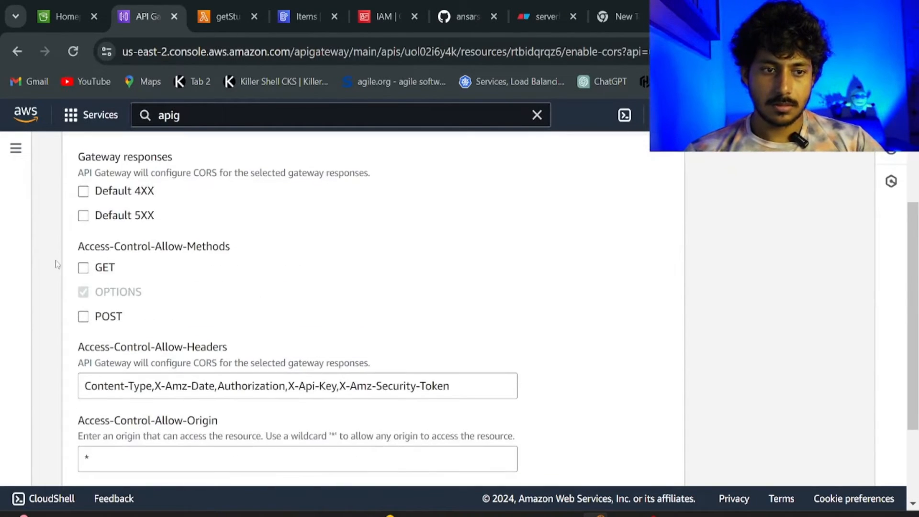
scroll(839, 455, down, 3)
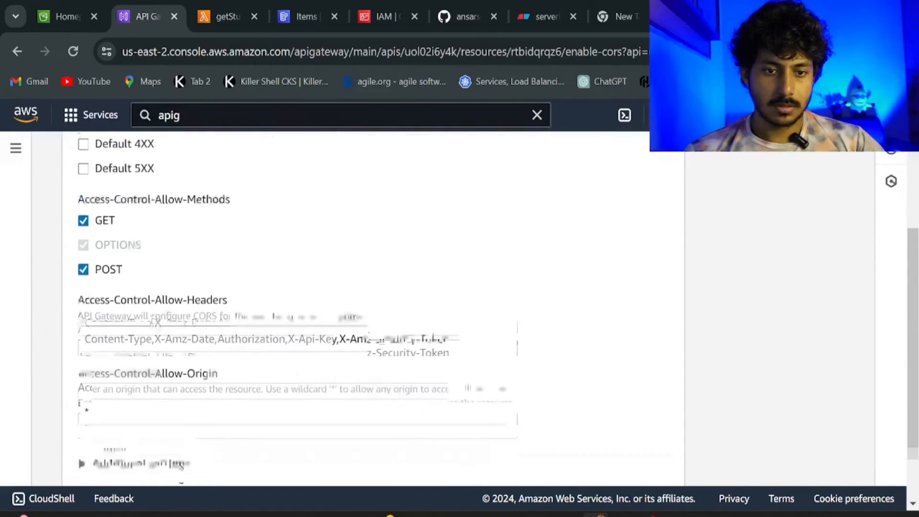
click(648, 456)
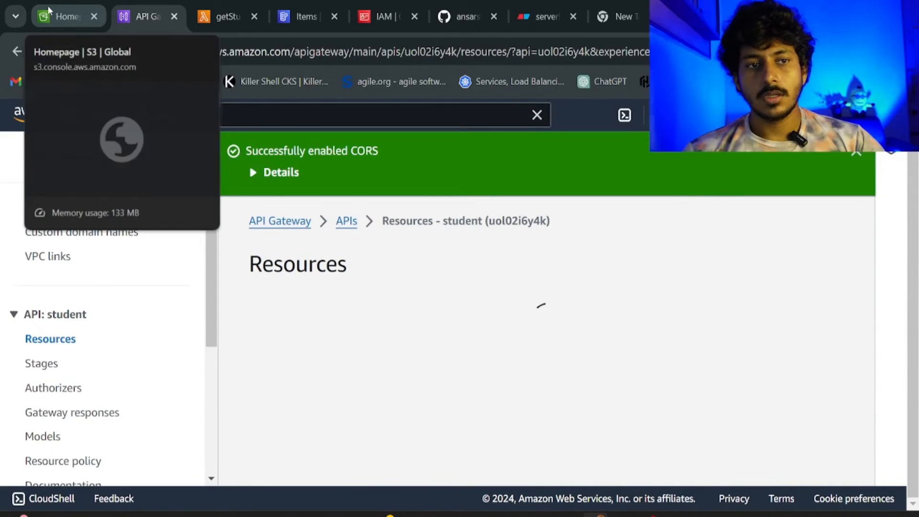
Create the S3 bucket devopsmasterbucket in us-east-2, keeping all default settings.
click(49, 10)
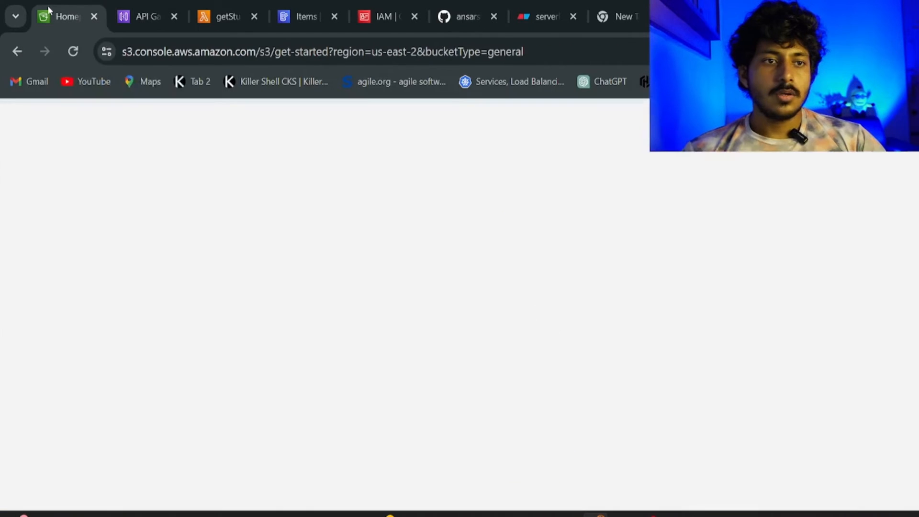
click(622, 156)
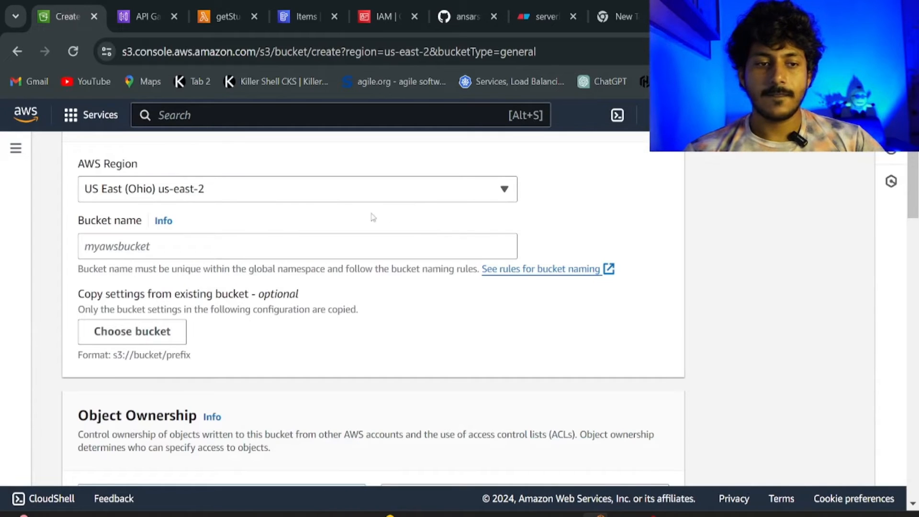
click(206, 245)
text(devopsmasterbucket)
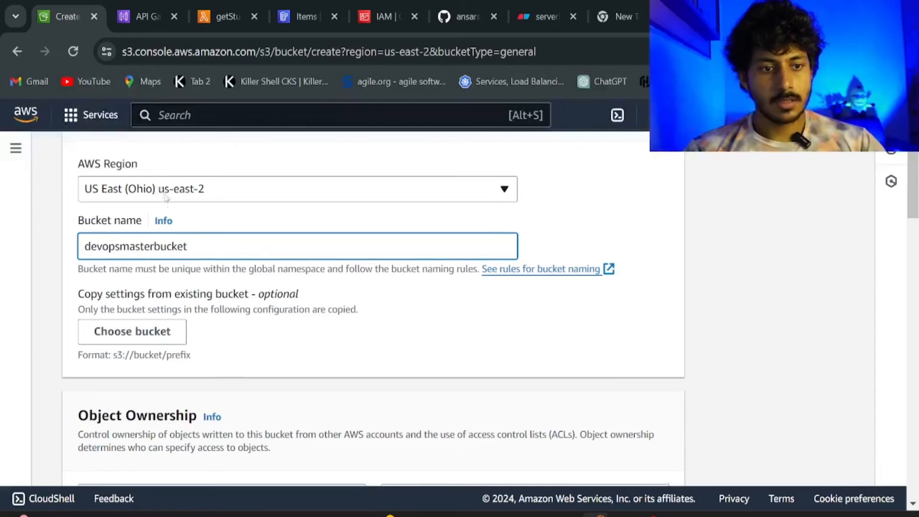
scroll(166, 198, down, 15)
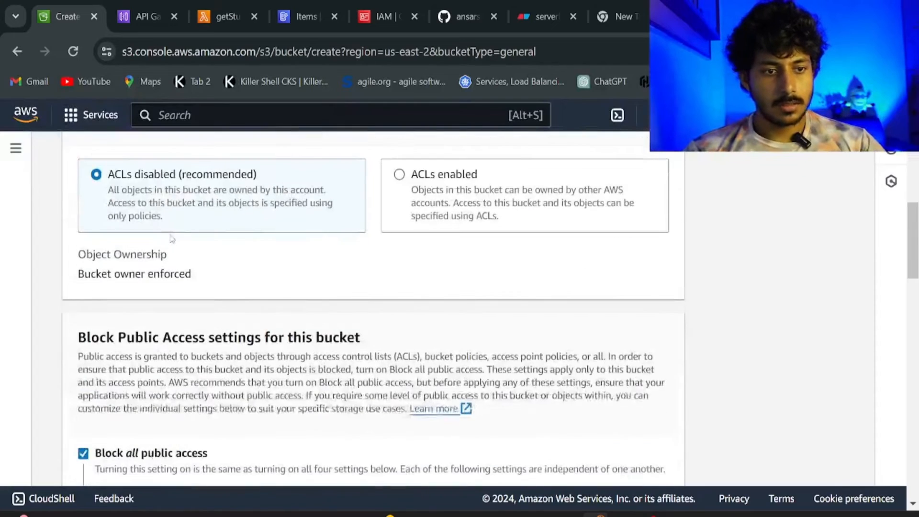
scroll(171, 243, down, 12)
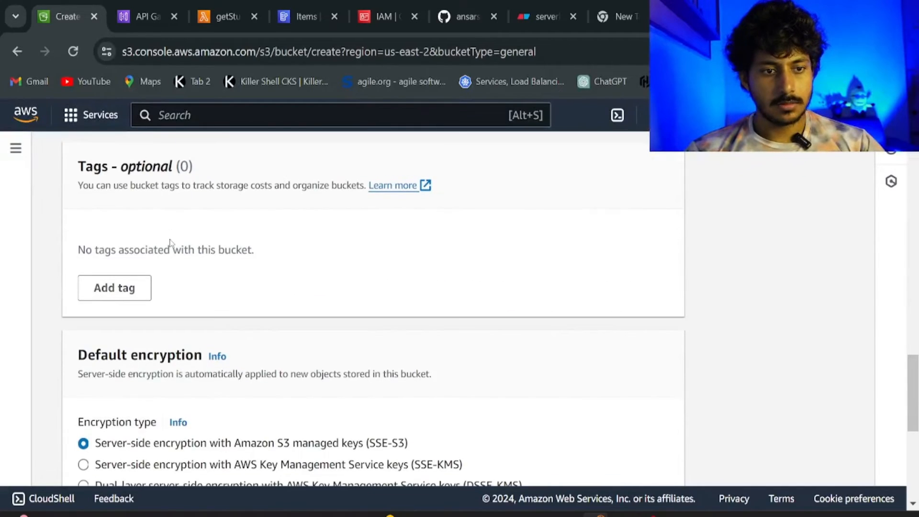
scroll(171, 241, down, 1)
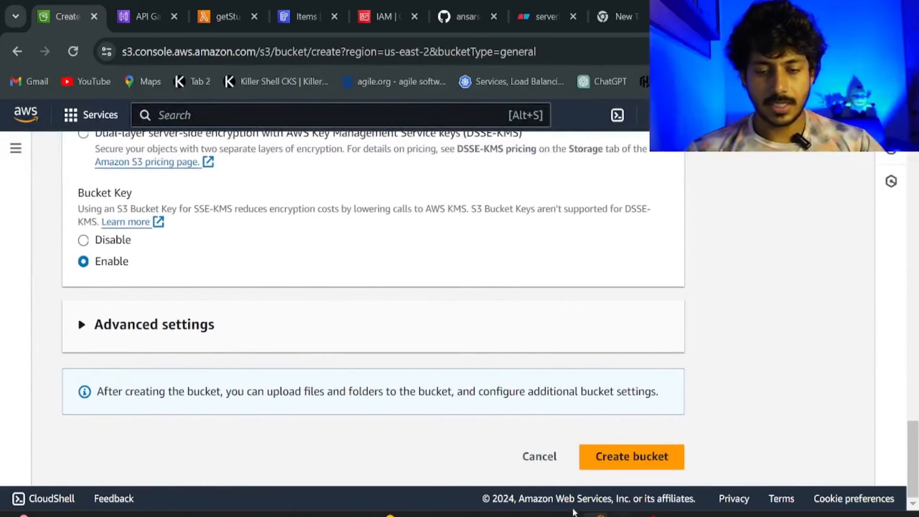
scroll(369, 254, up, 5)
scroll(369, 254, down, 5)
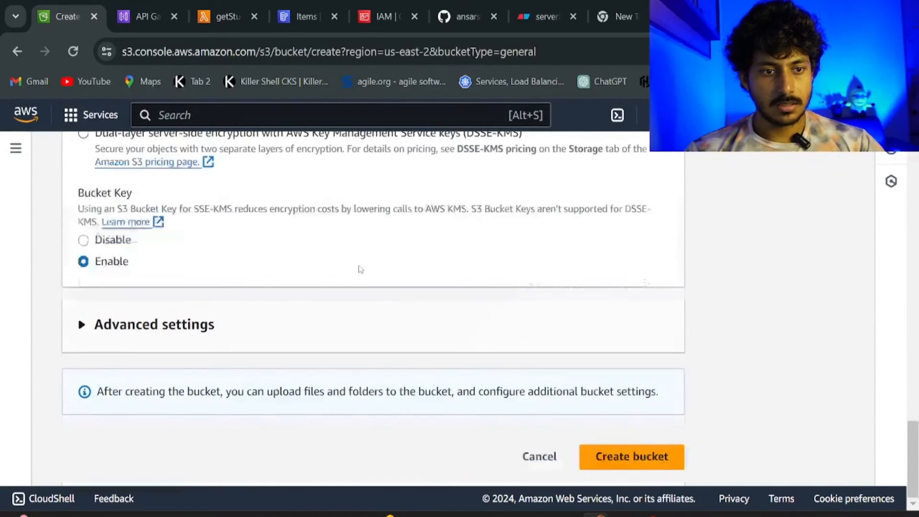
click(611, 464)
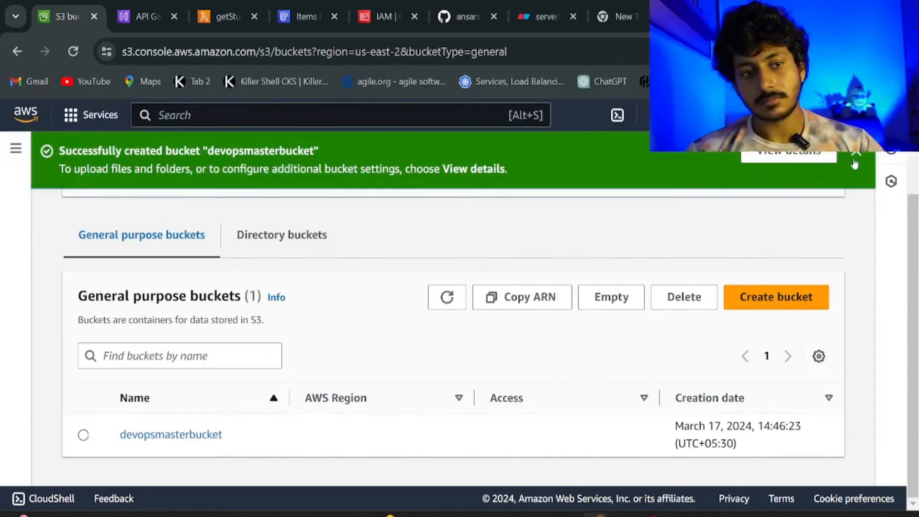
Dismiss the bucket-created notice, open devopsmasterbucket, and begin a new upload.
click(858, 153)
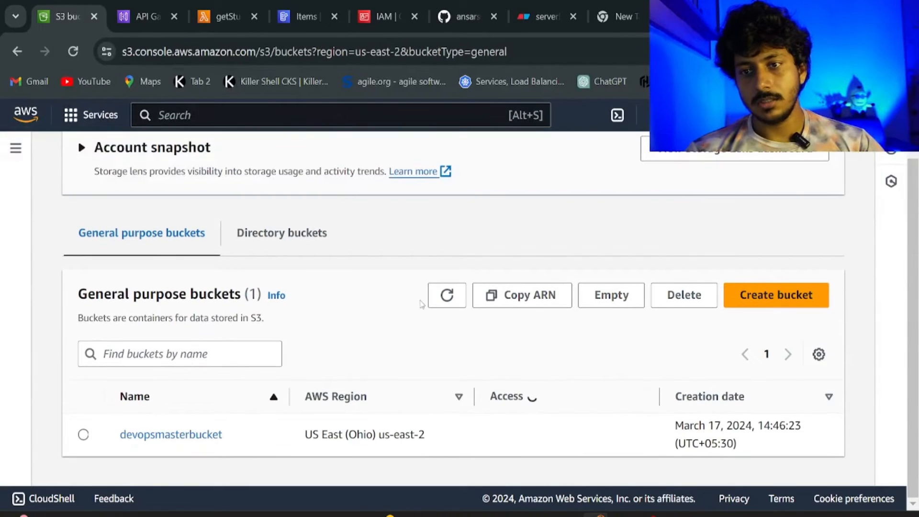
click(204, 437)
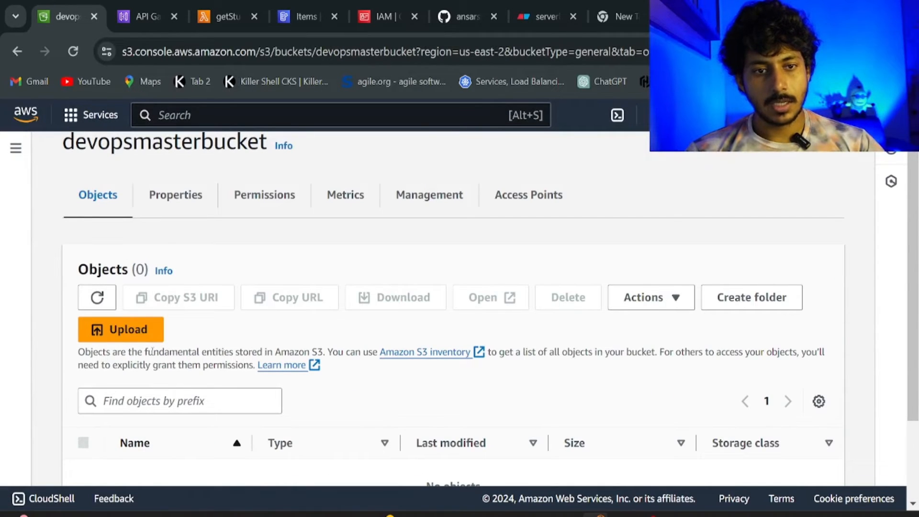
click(129, 331)
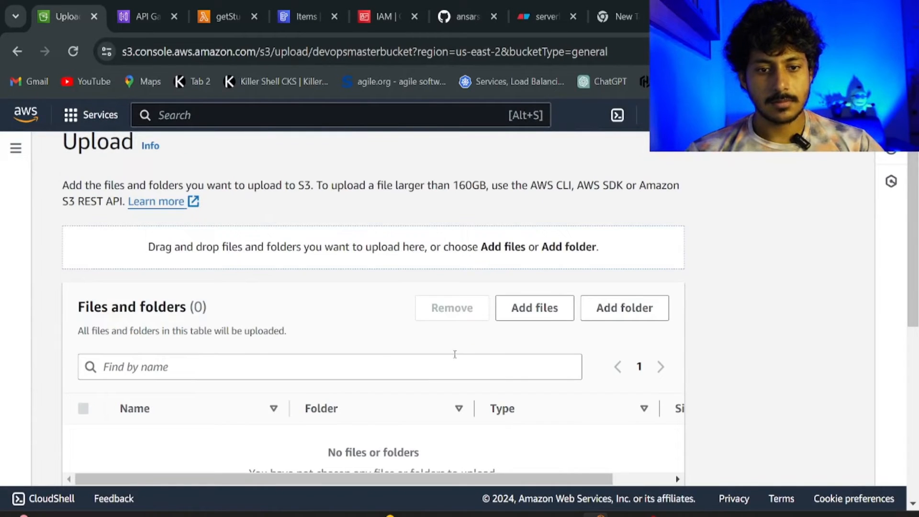
scroll(454, 354, down, 3)
scroll(454, 358, down, 3)
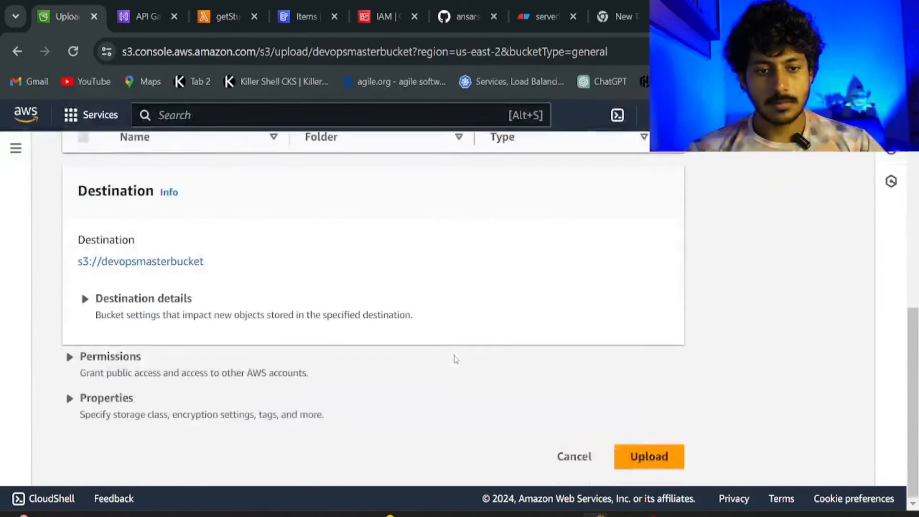
scroll(635, 409, up, 6)
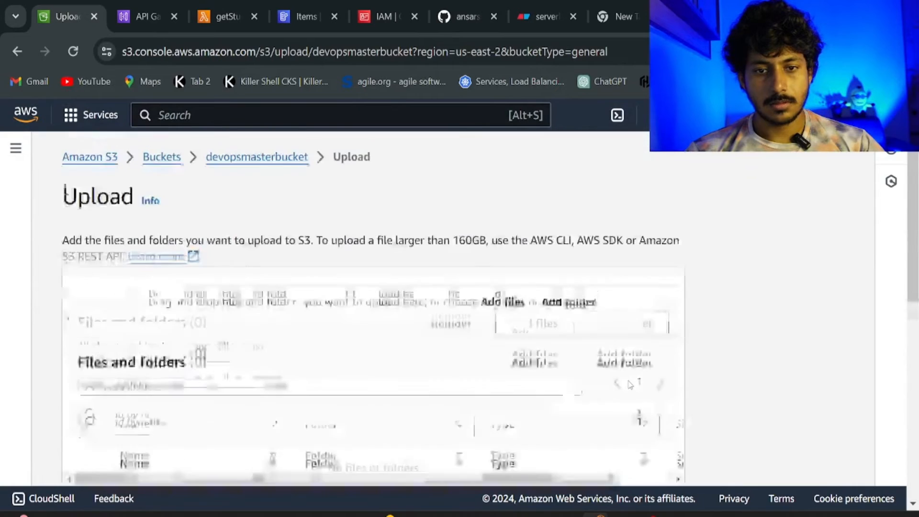
Add index.html and scripts.js from the computer and submit the upload.
click(527, 364)
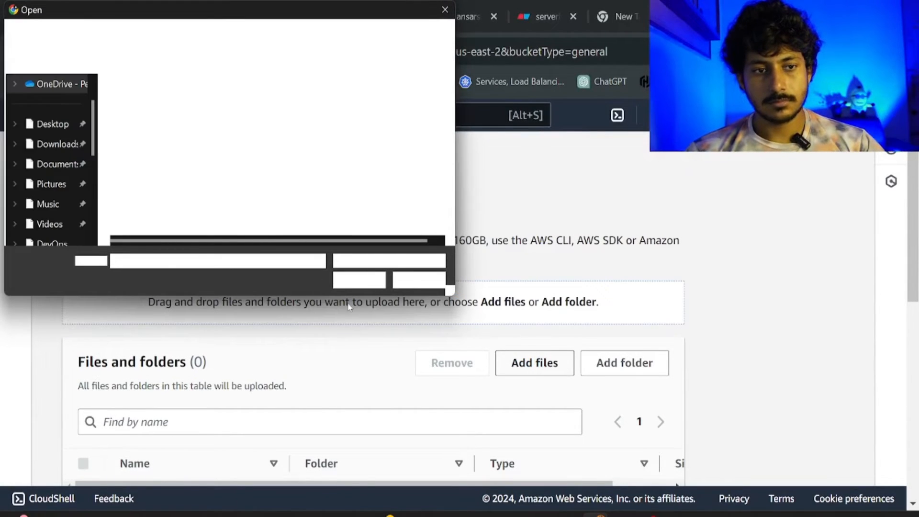
click(253, 149)
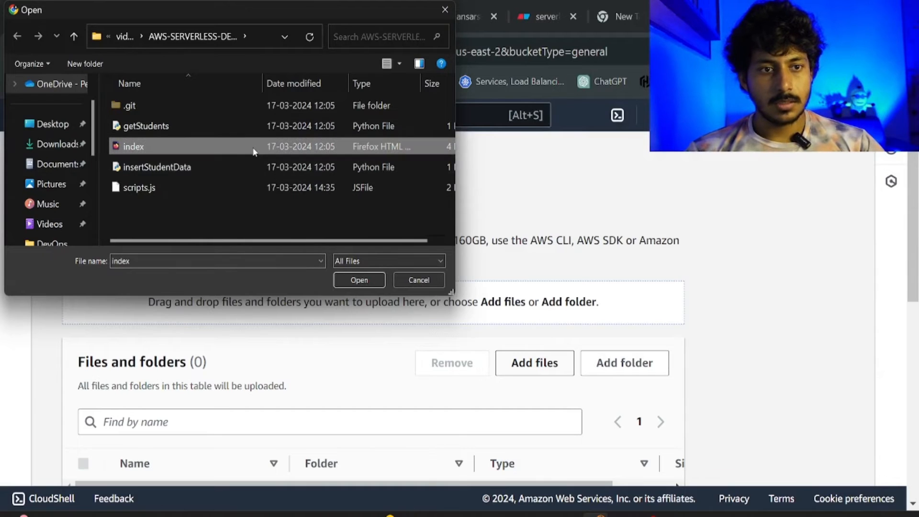
click(248, 194)
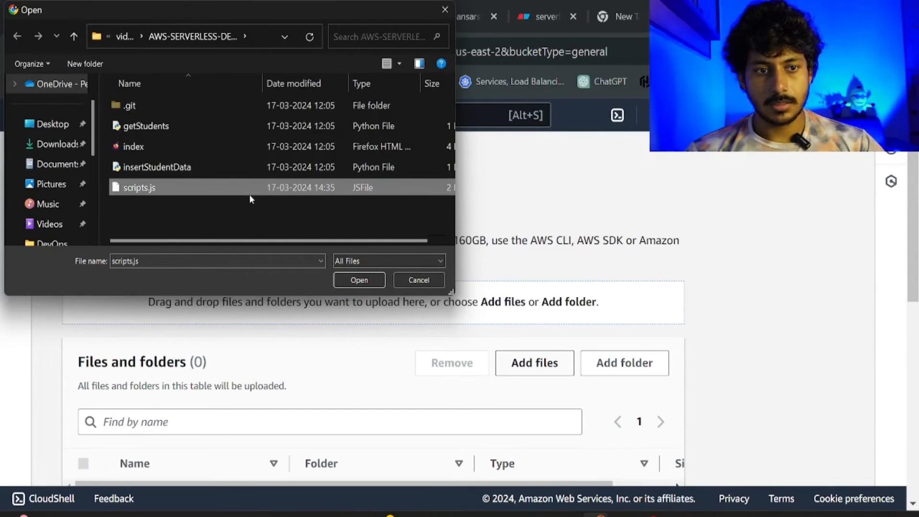
ctrl+click(248, 146)
click(347, 282)
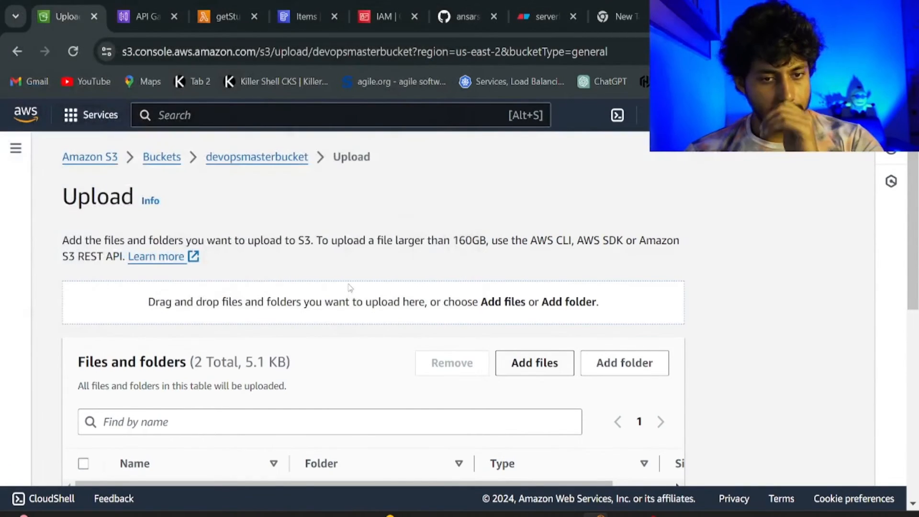
scroll(350, 288, down, 2)
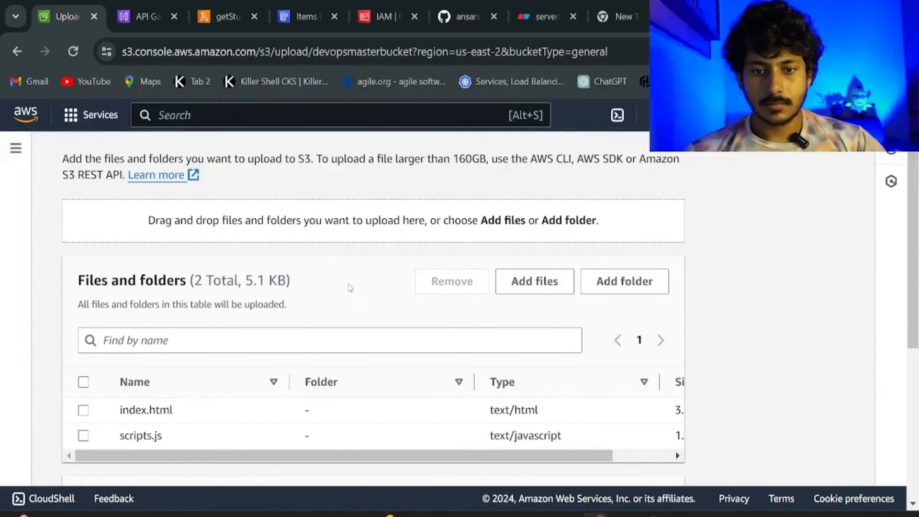
scroll(369, 372, down, 5)
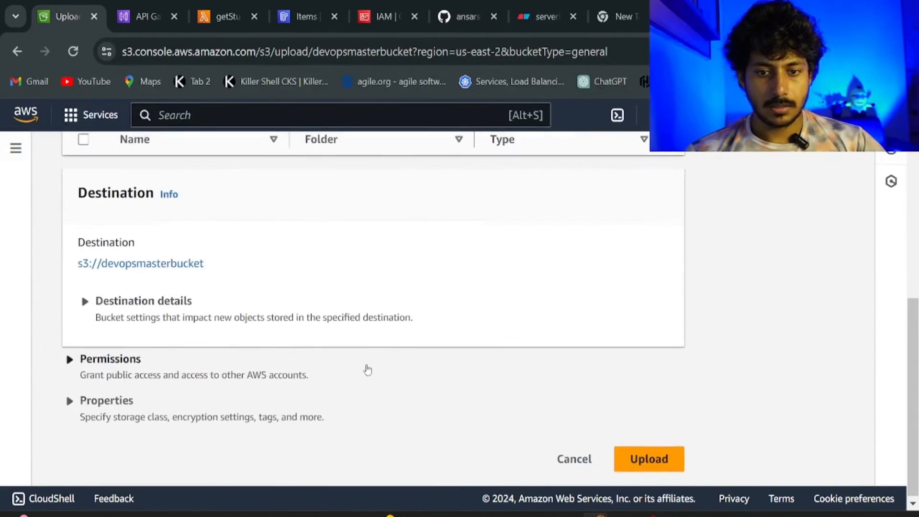
click(624, 467)
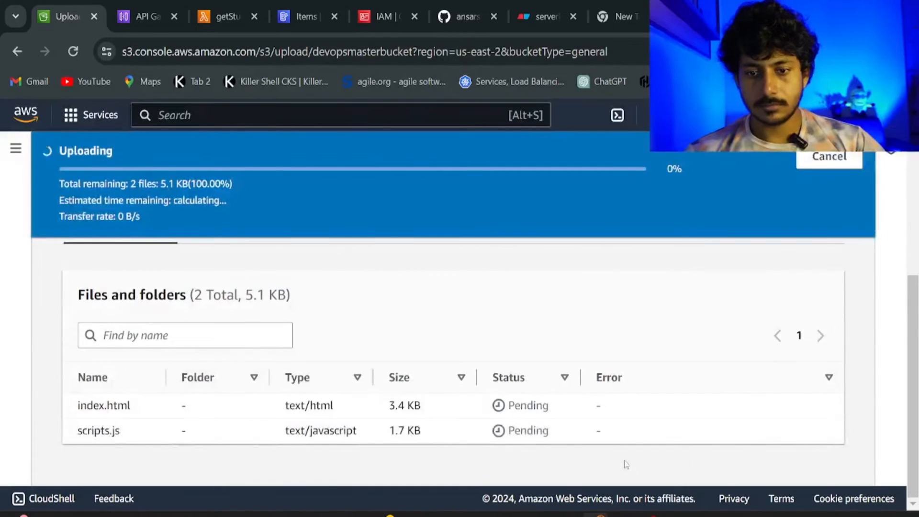
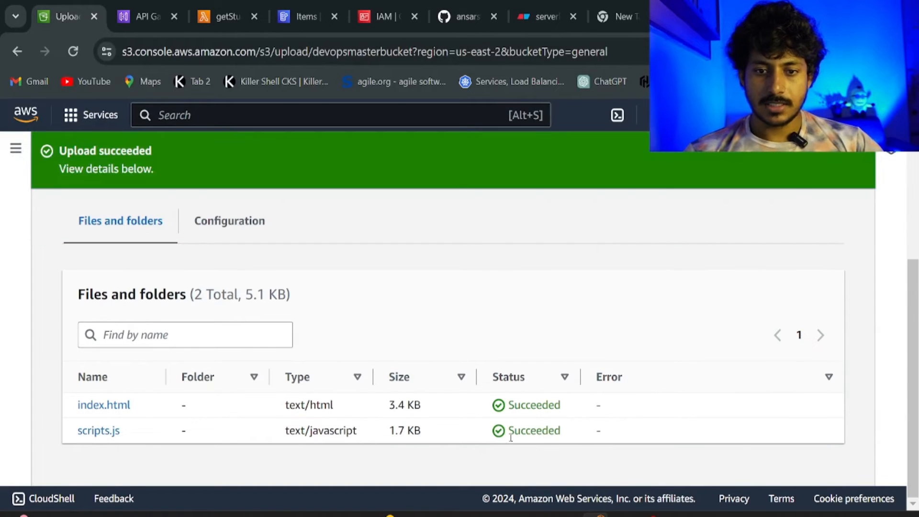
Close the upload status and confirm devopsmasterbucket now lists index.html and scripts.js.
scroll(723, 266, up, 5)
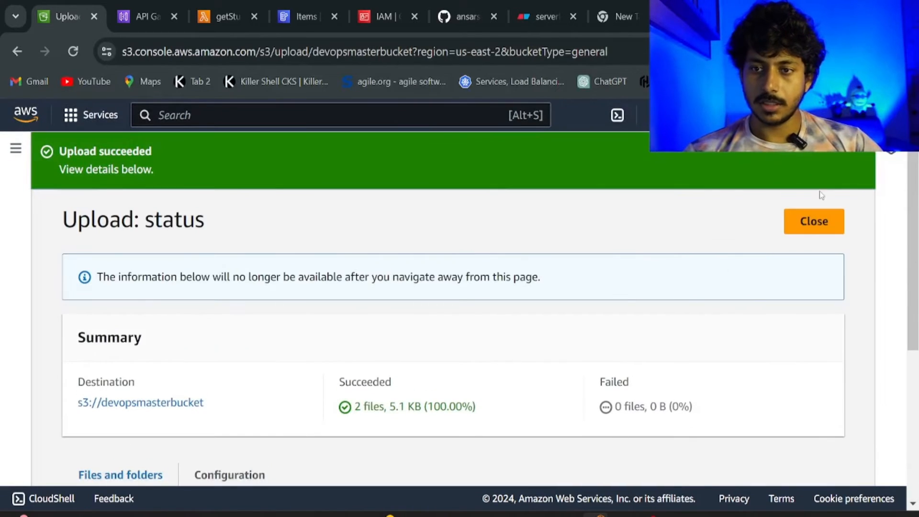
click(812, 225)
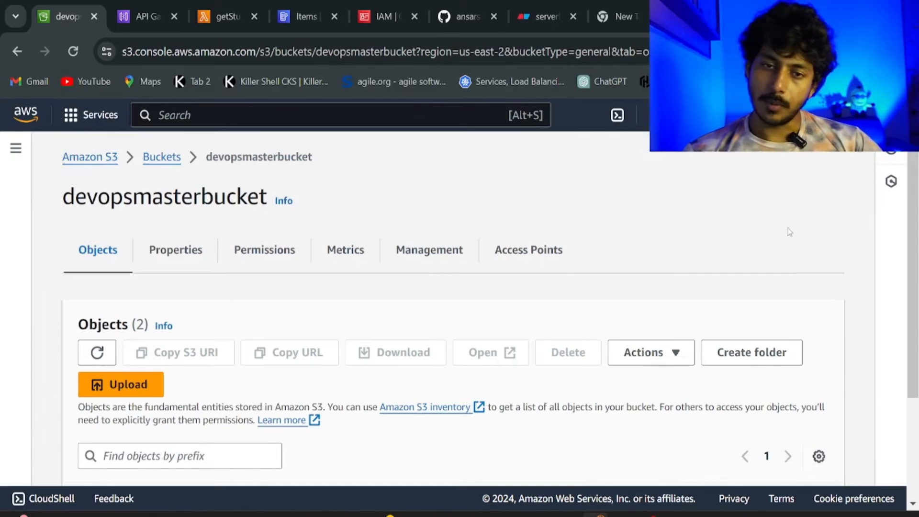
scroll(426, 339, down, 3)
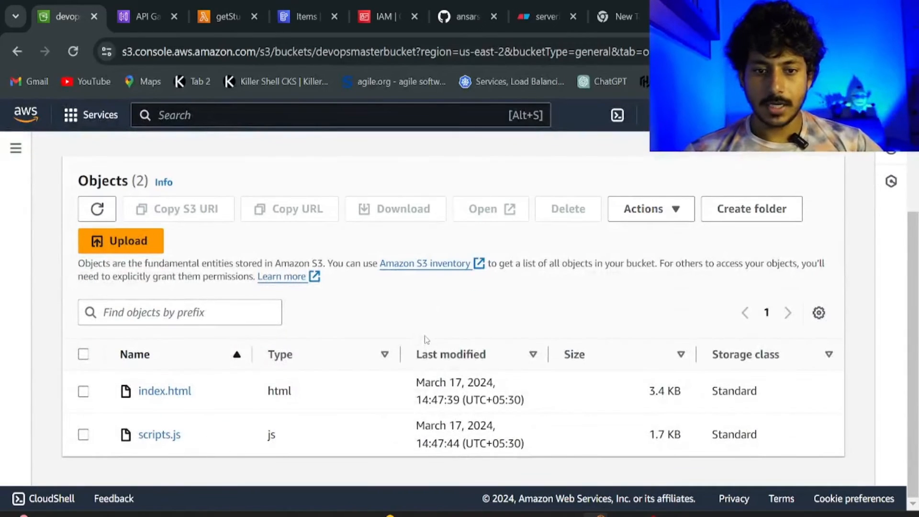
scroll(425, 339, up, 3)
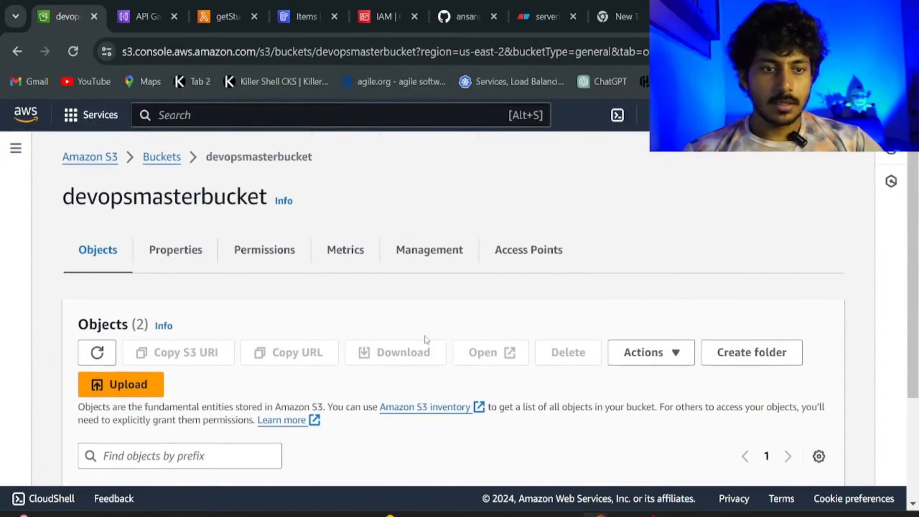
Go to devopsmasterbucket's Properties, down to Static website hosting.
click(173, 254)
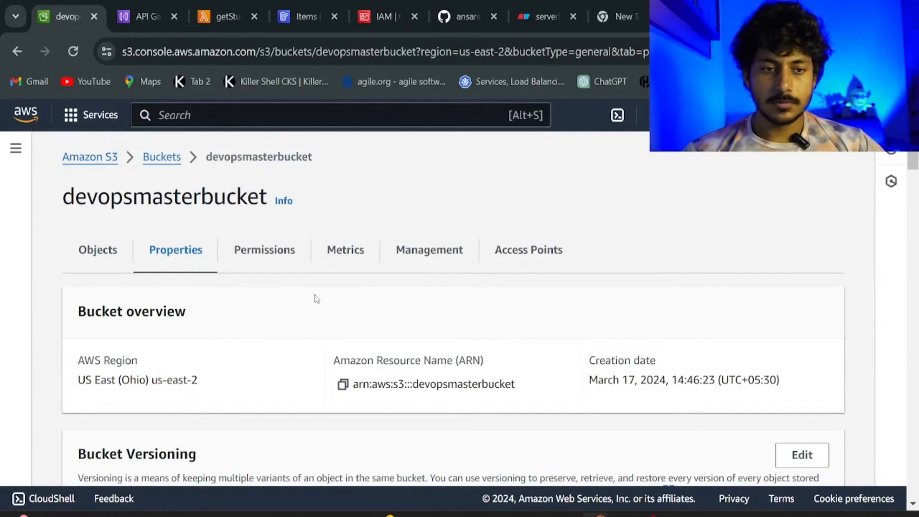
scroll(316, 300, down, 6)
scroll(309, 301, down, 20)
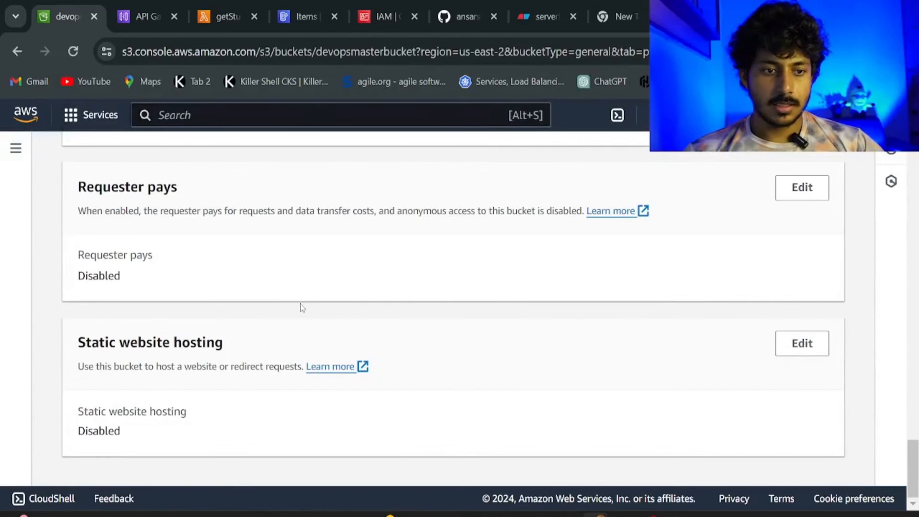
Enable static website hosting with index.html as index document, save, and open the website endpoint.
click(813, 342)
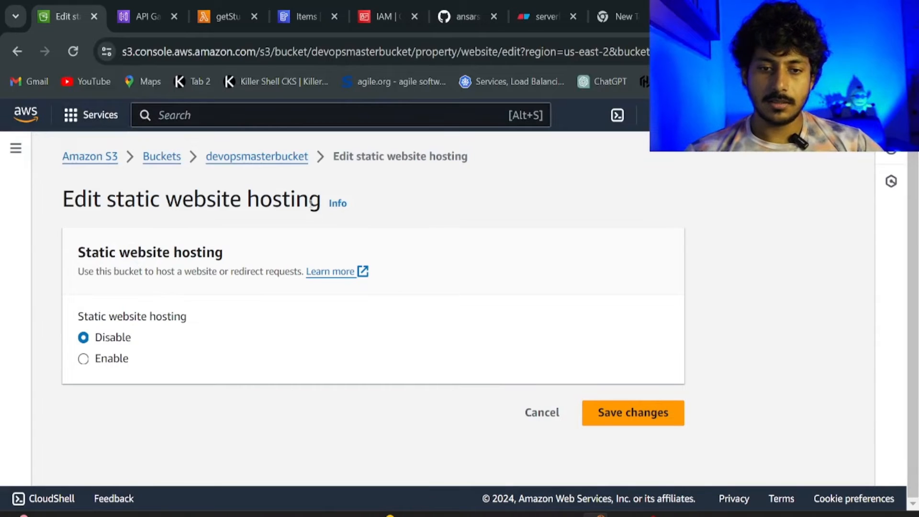
click(84, 359)
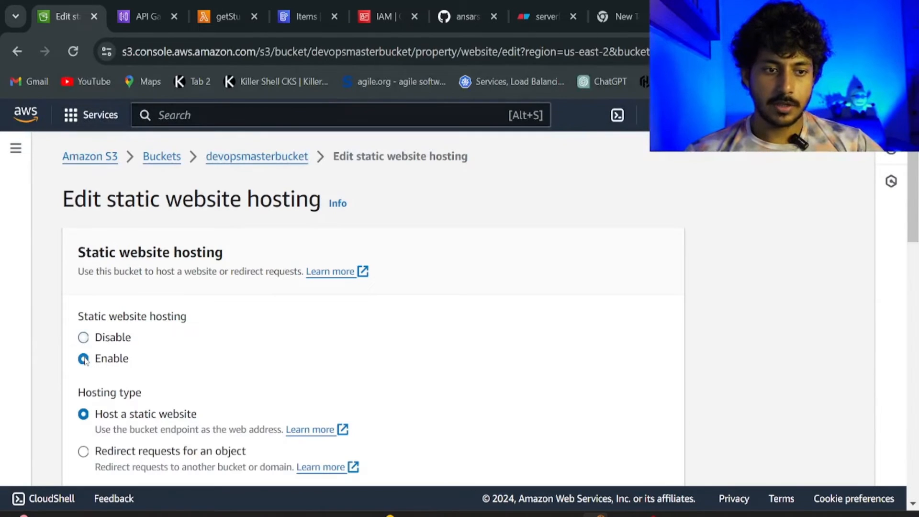
scroll(77, 366, down, 2)
scroll(154, 364, down, 2)
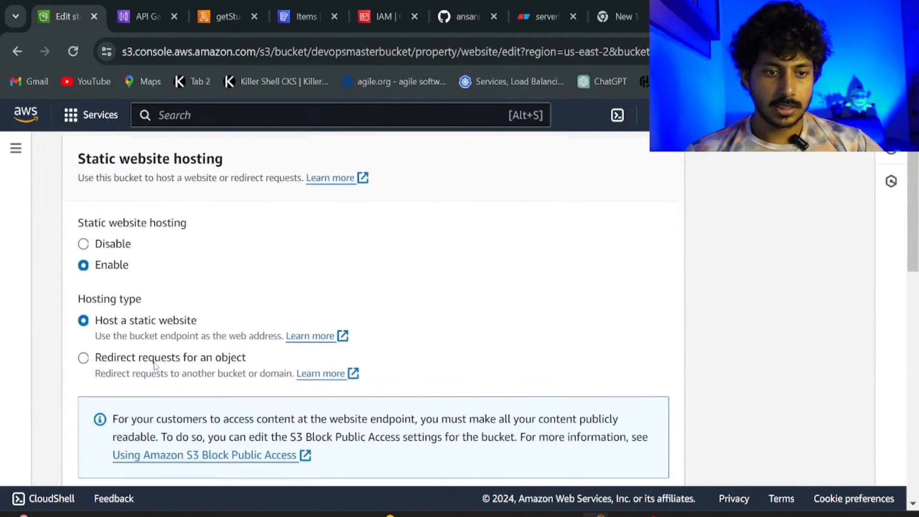
scroll(154, 353, down, 4)
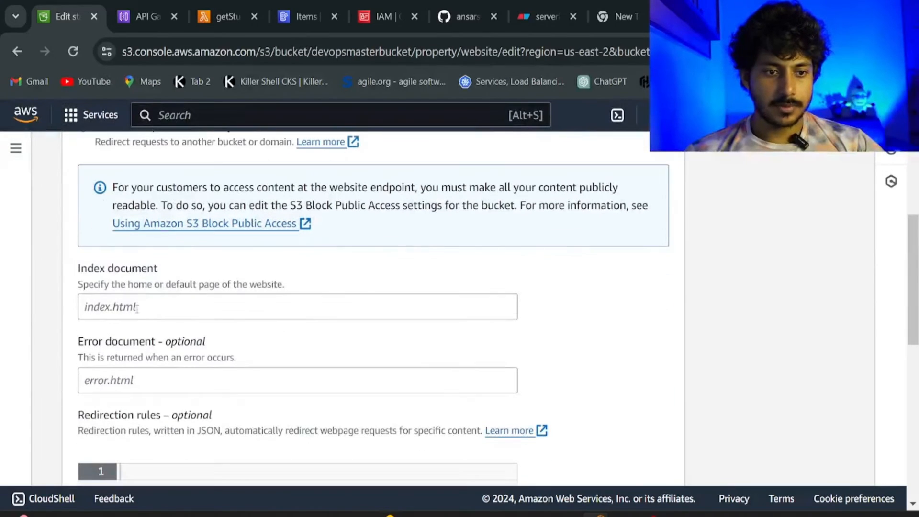
click(134, 300)
text(index.html)
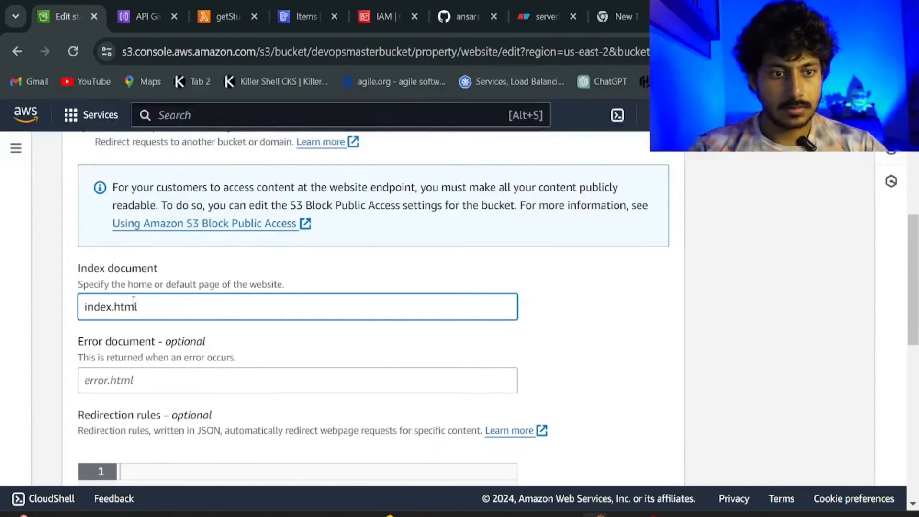
scroll(143, 325, down, 7)
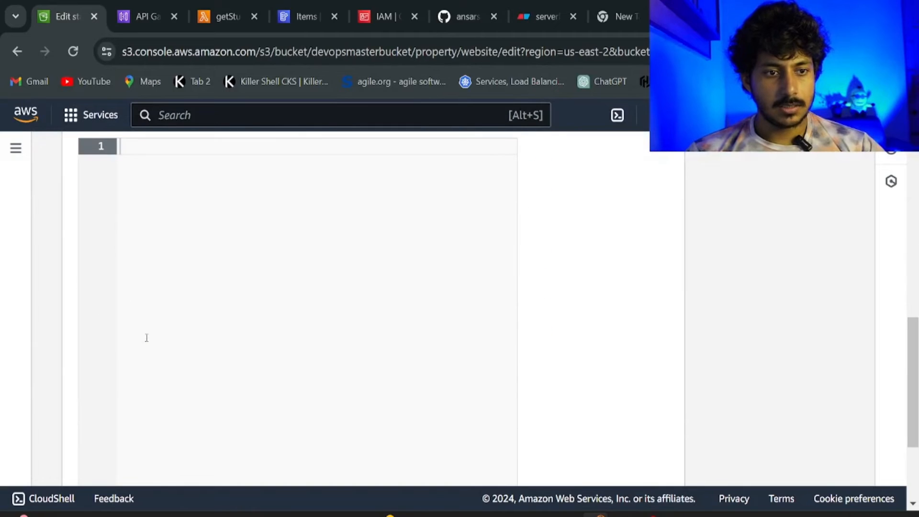
scroll(147, 340, up, 2)
scroll(147, 340, down, 6)
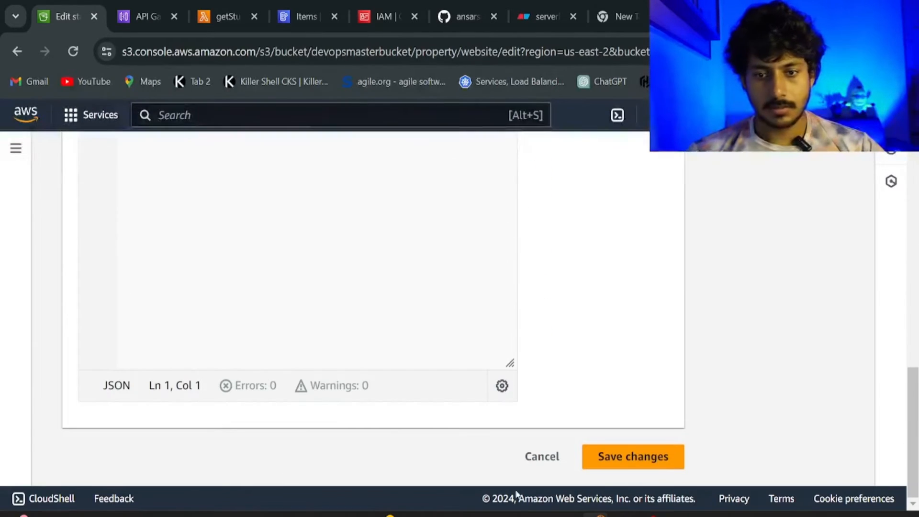
click(623, 464)
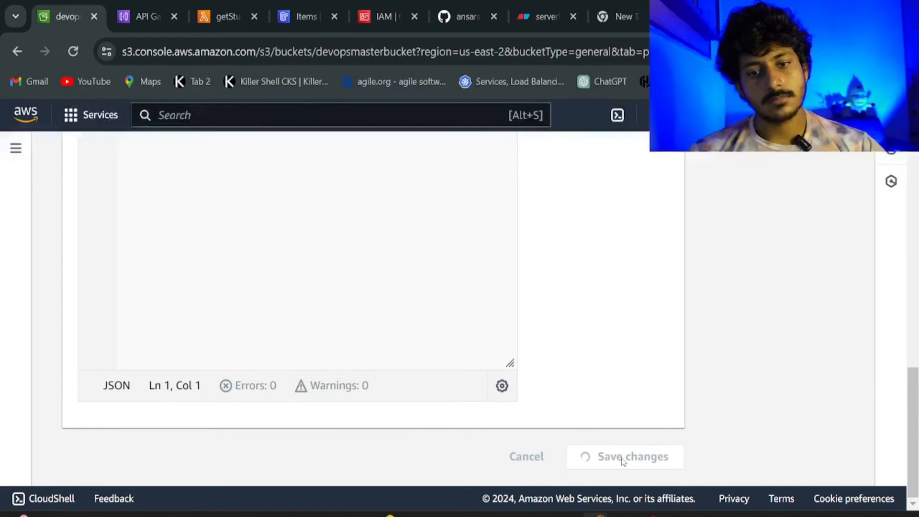
scroll(758, 249, down, 15)
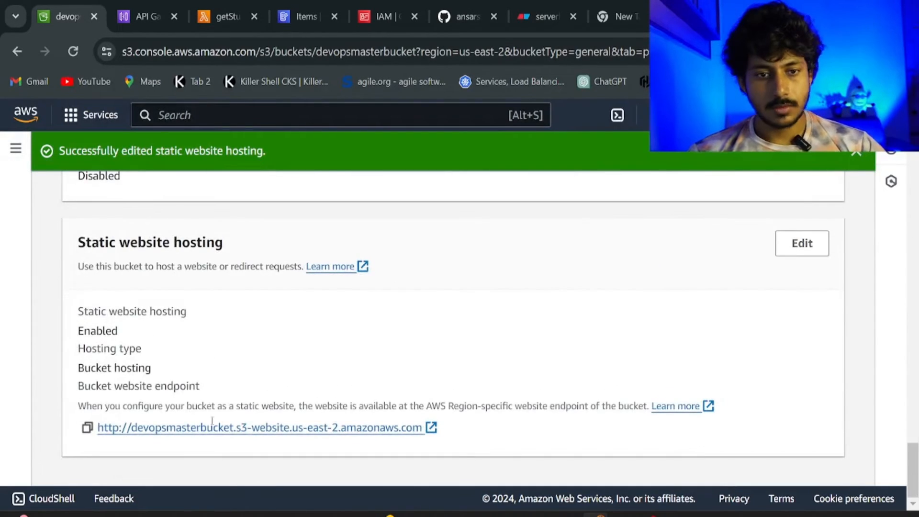
click(200, 427)
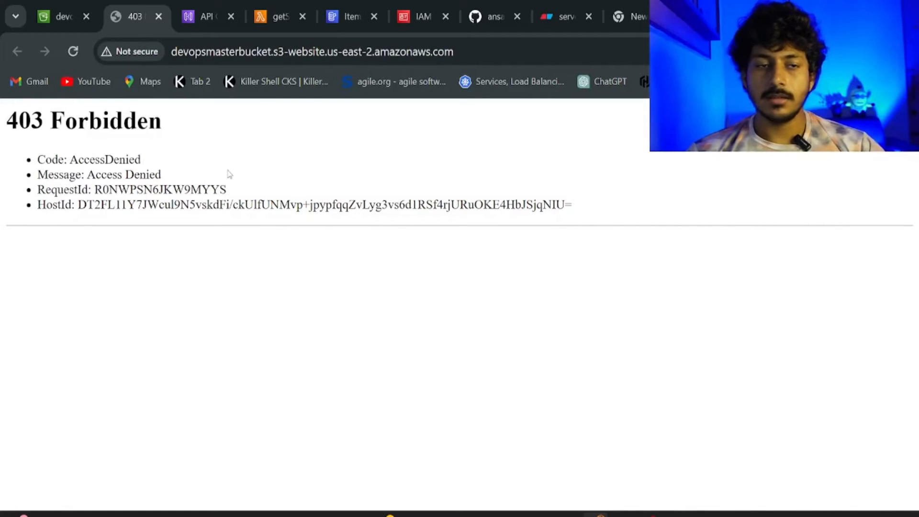
After seeing the 403 Forbidden page, return to the S3 console and dismiss the edit notice.
click(46, 22)
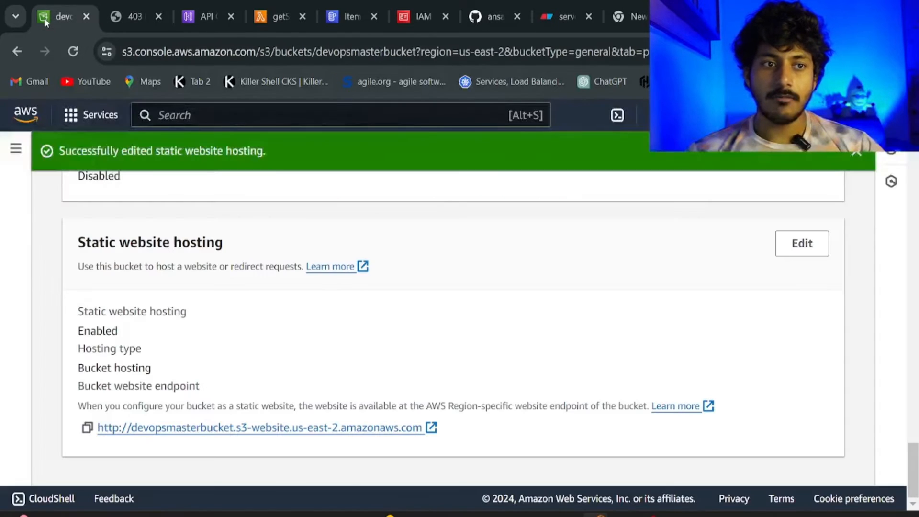
click(856, 154)
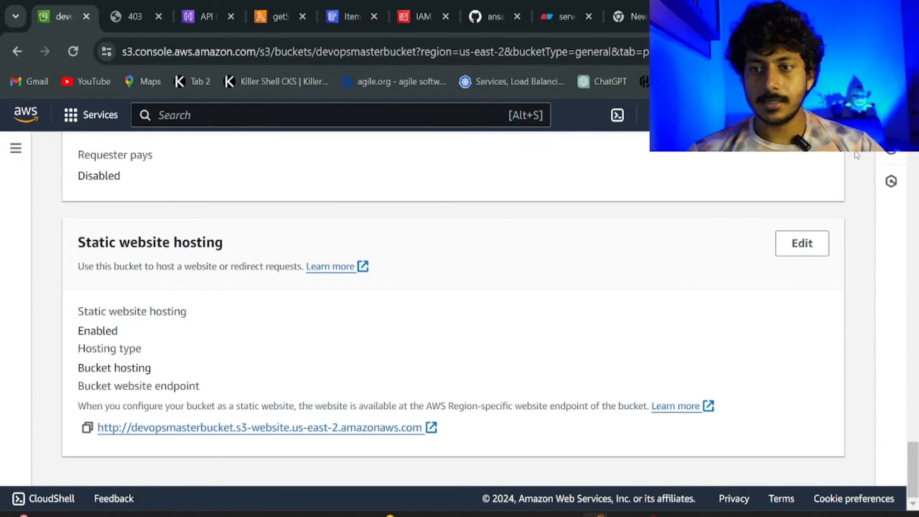
scroll(717, 252, up, 15)
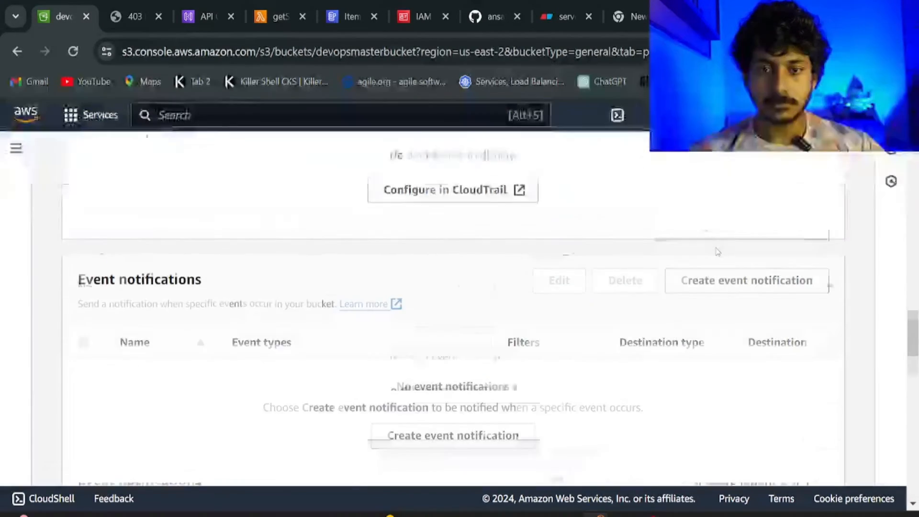
scroll(717, 252, up, 10)
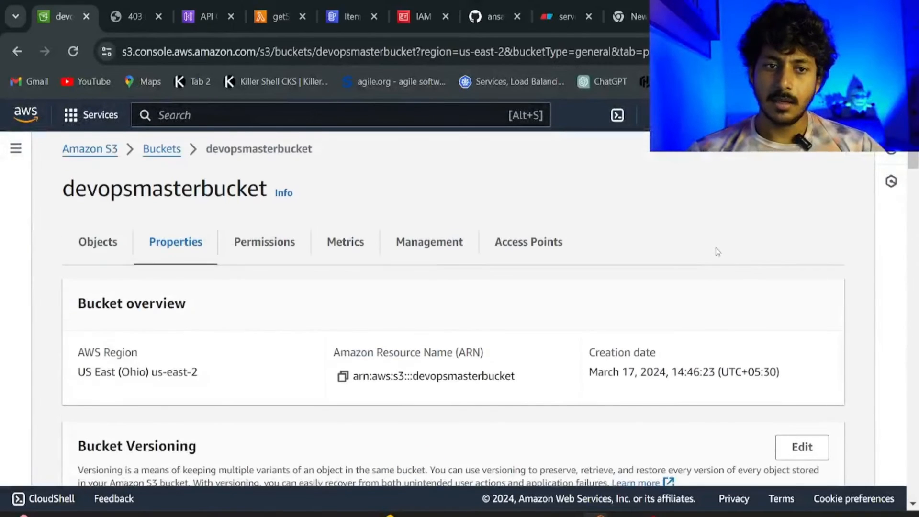
On the Permissions tab, turn off Block all public access, confirming with 'confirm'.
click(268, 260)
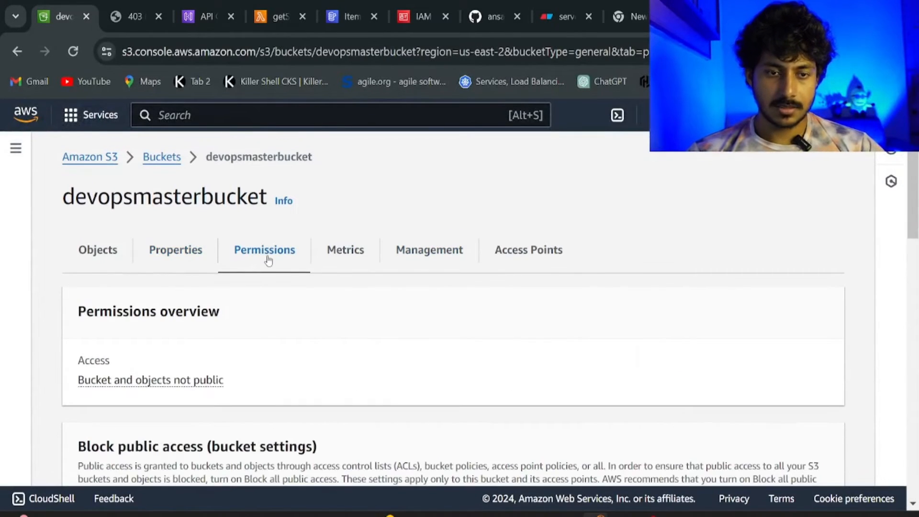
scroll(268, 263, down, 4)
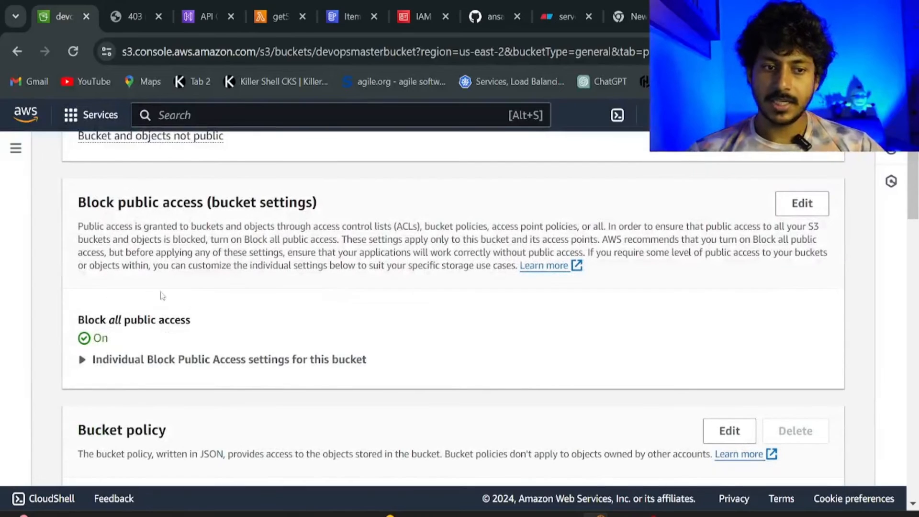
click(802, 203)
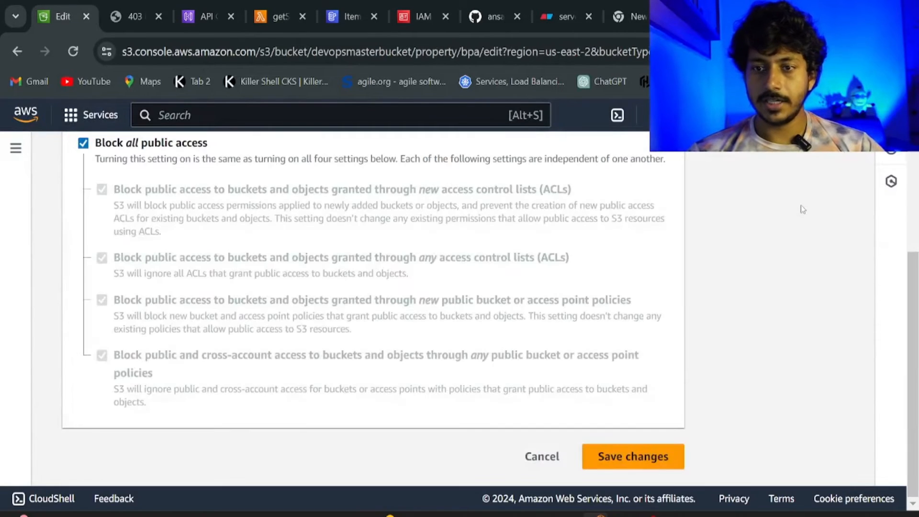
scroll(450, 286, up, 3)
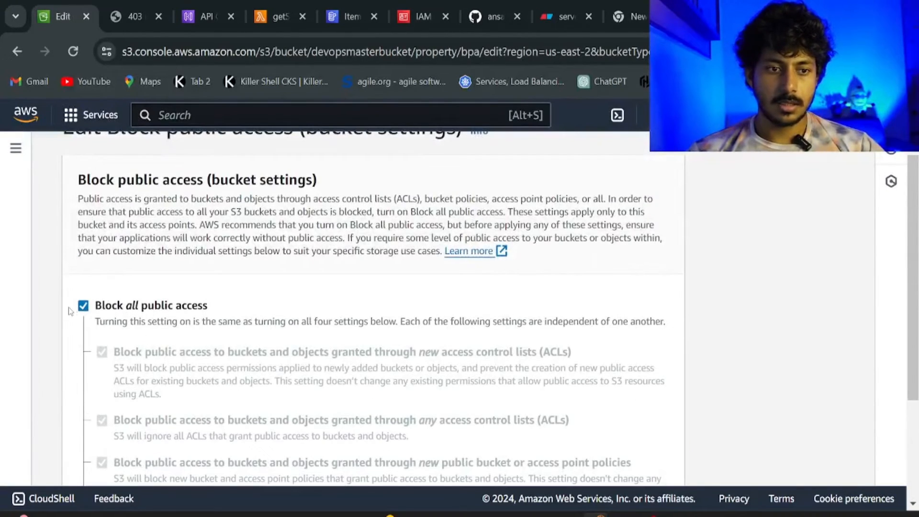
click(83, 304)
scroll(89, 328, down, 3)
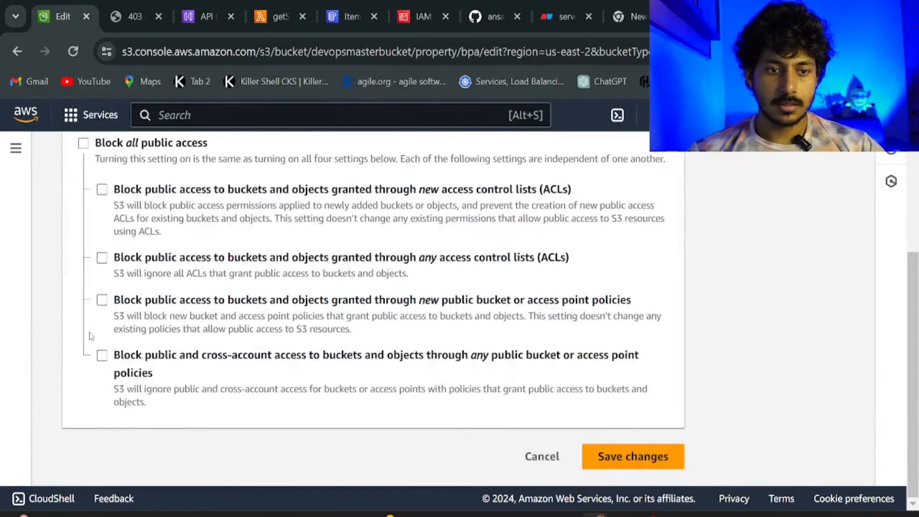
click(619, 461)
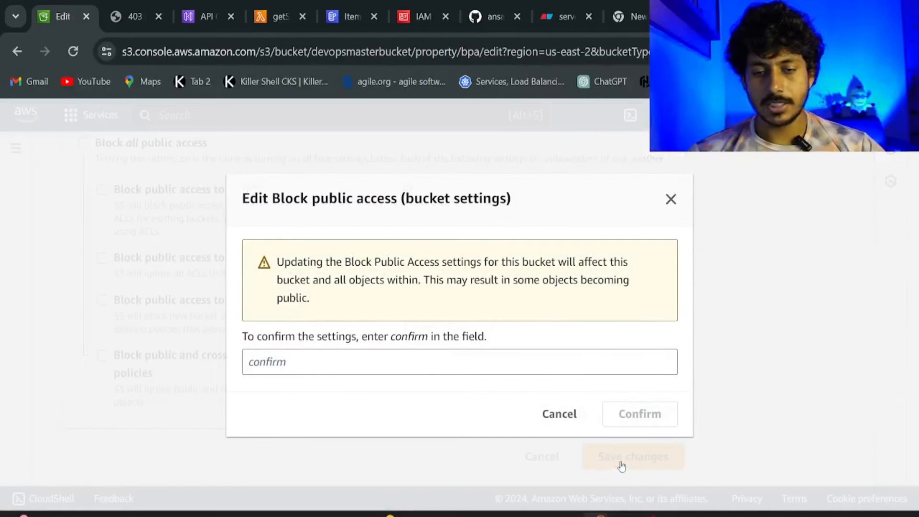
click(490, 362)
text(con)
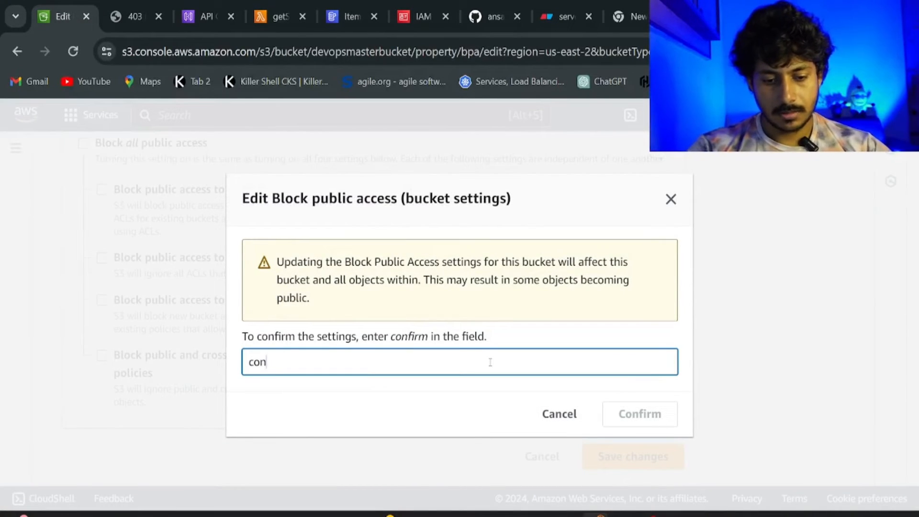
text(firm)
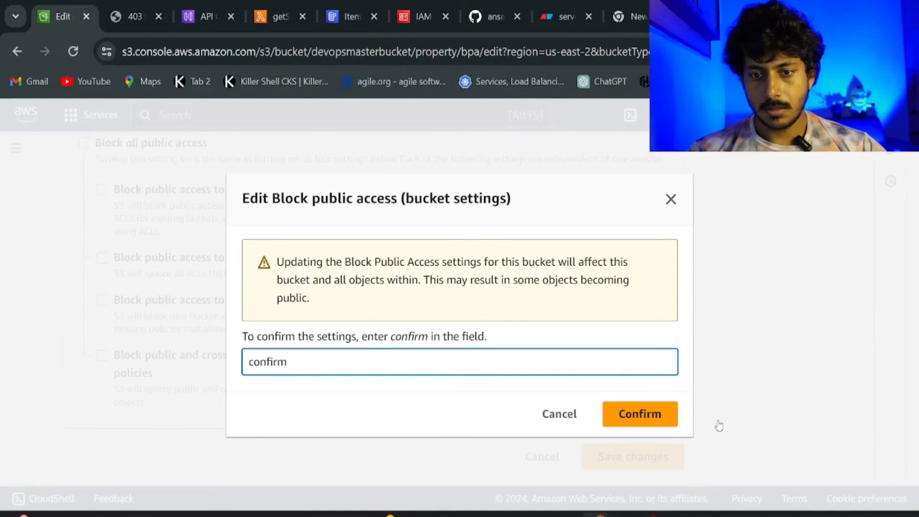
click(627, 419)
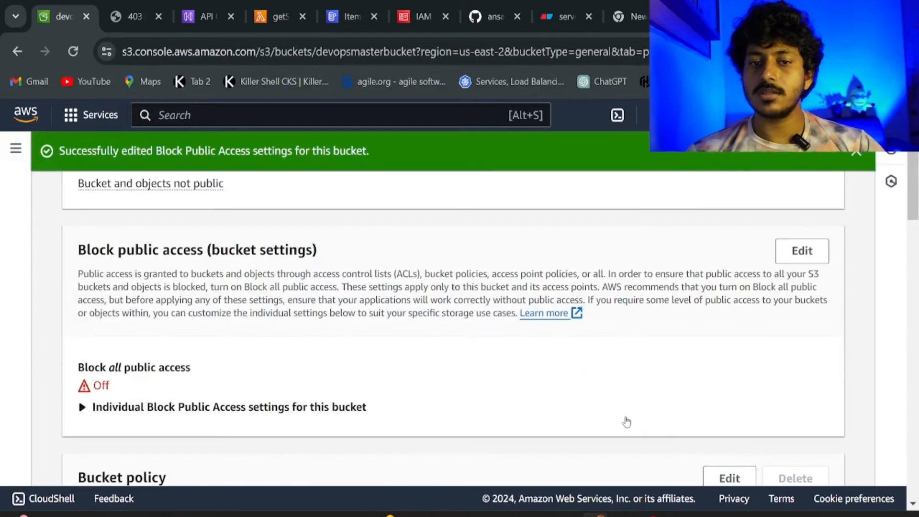
Reload the website tab, which still returns 403 Forbidden, and go back to Permissions.
click(856, 153)
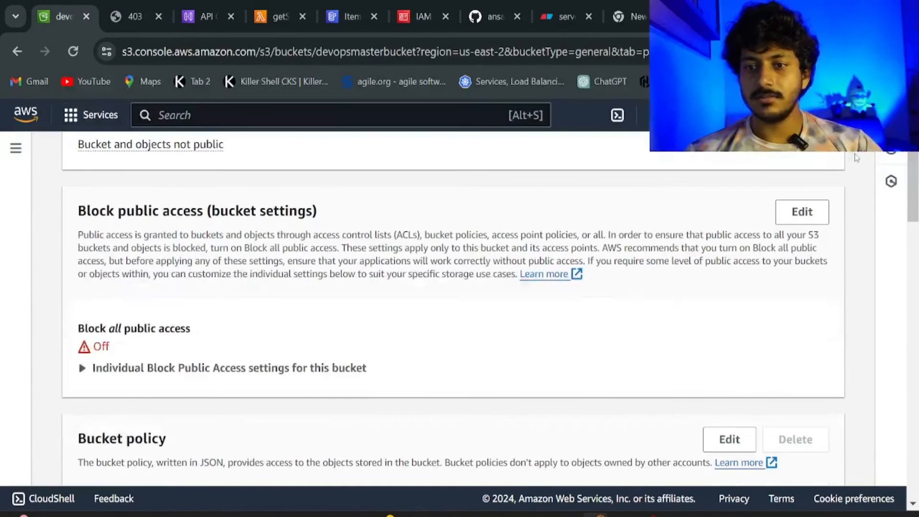
click(138, 15)
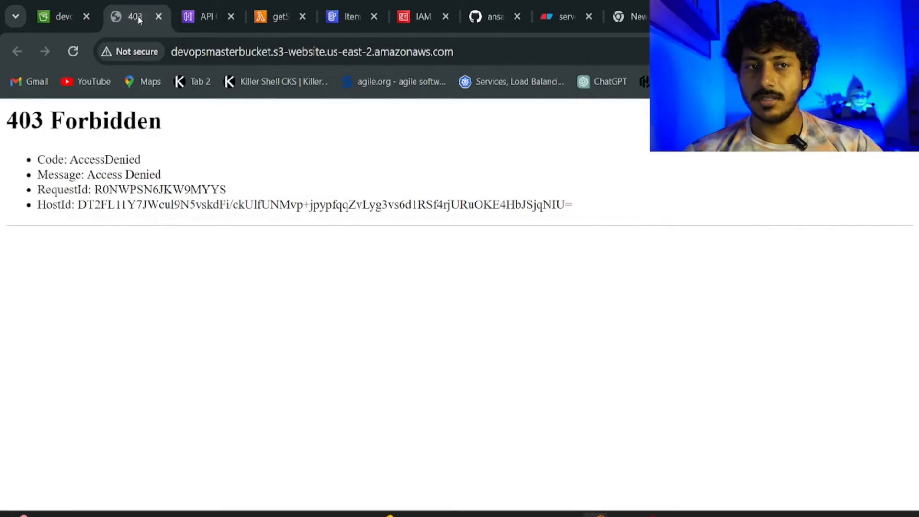
click(73, 52)
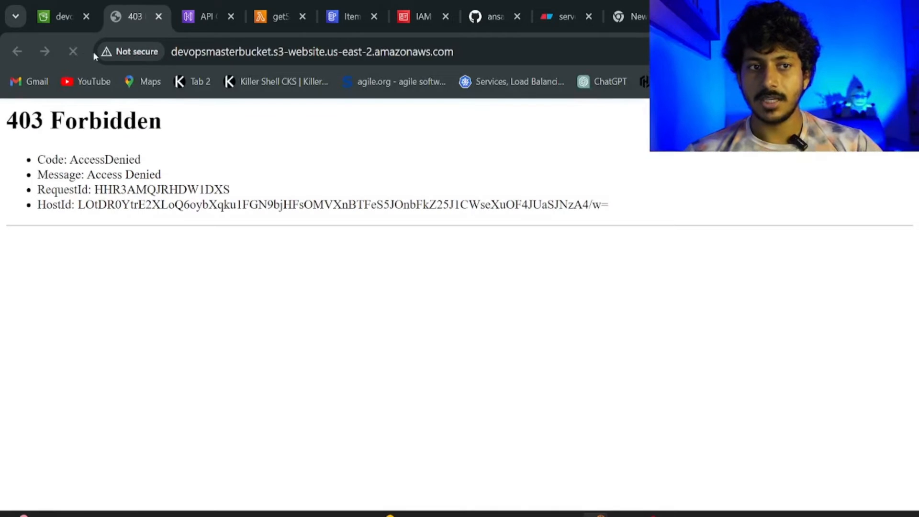
click(80, 19)
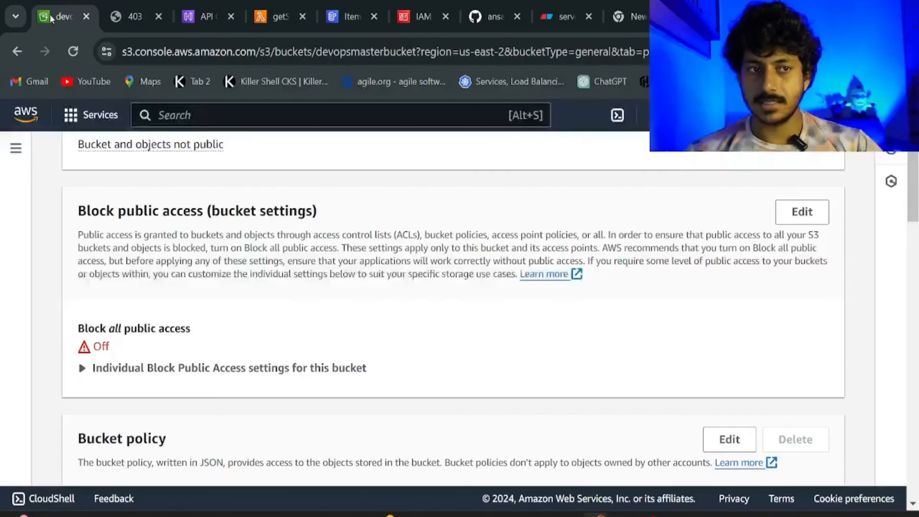
scroll(335, 222, down, 3)
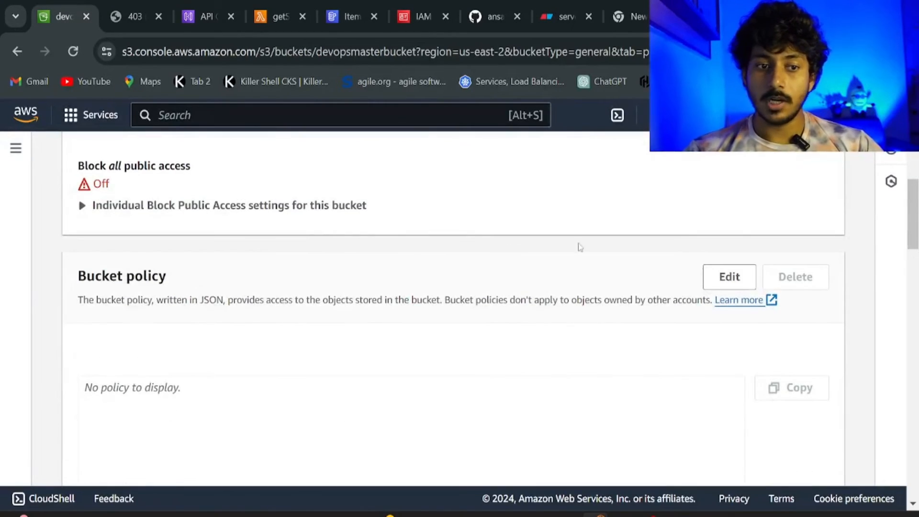
Edit the empty bucket policy and launch the Policy generator in a new tab.
click(729, 277)
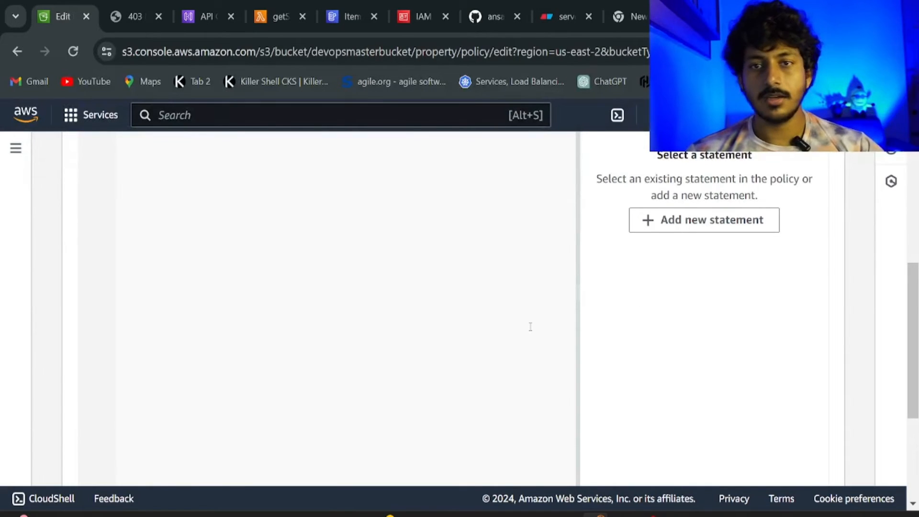
scroll(530, 326, up, 5)
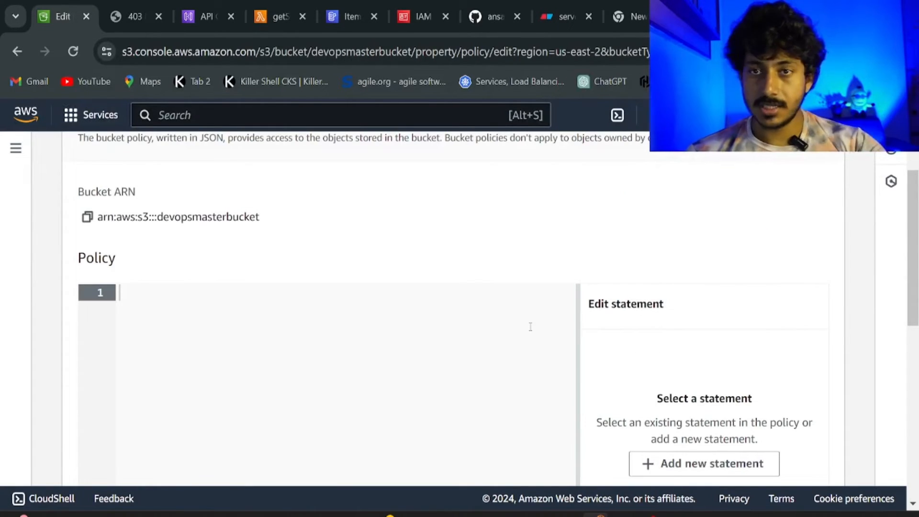
scroll(527, 327, up, 2)
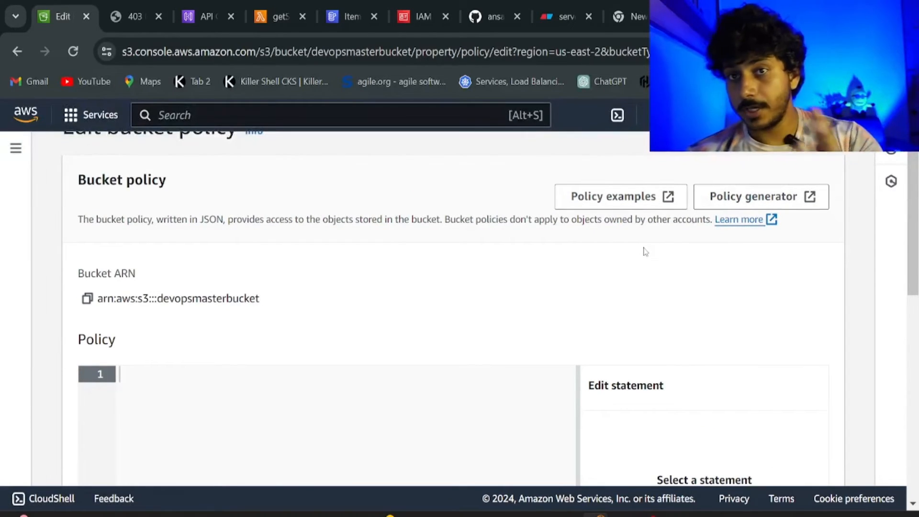
click(711, 197)
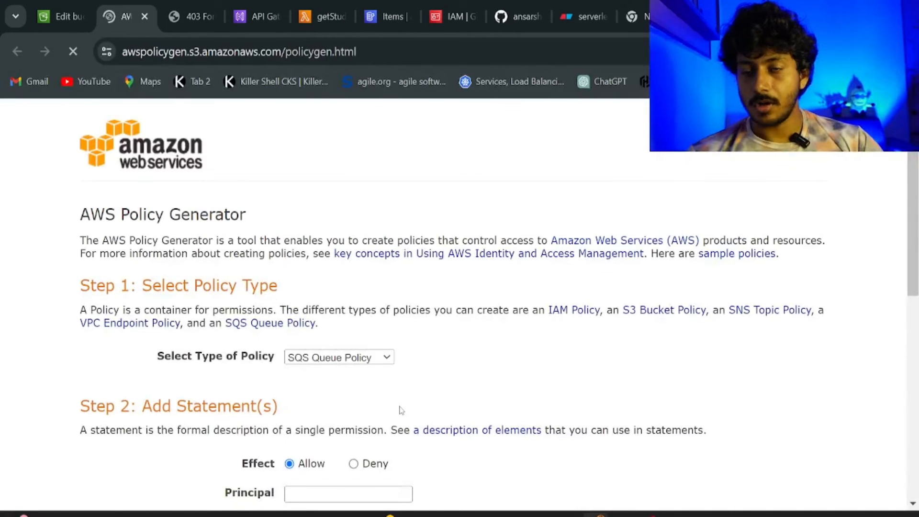
Choose S3 Bucket Policy as the policy type with principal *.
click(386, 358)
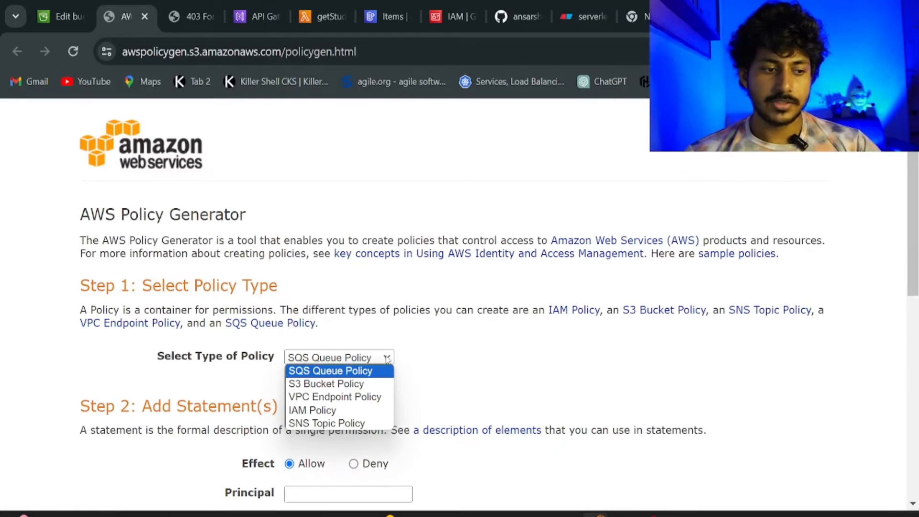
click(350, 384)
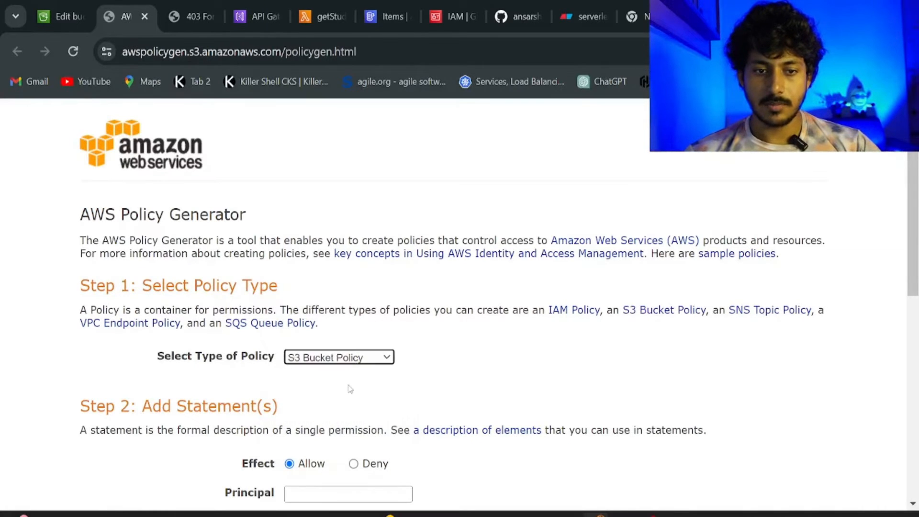
scroll(356, 389, down, 3)
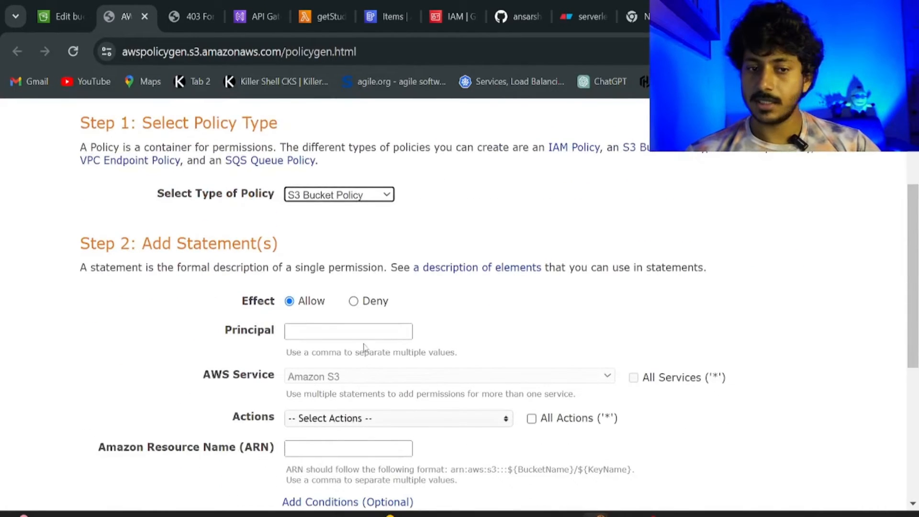
click(357, 336)
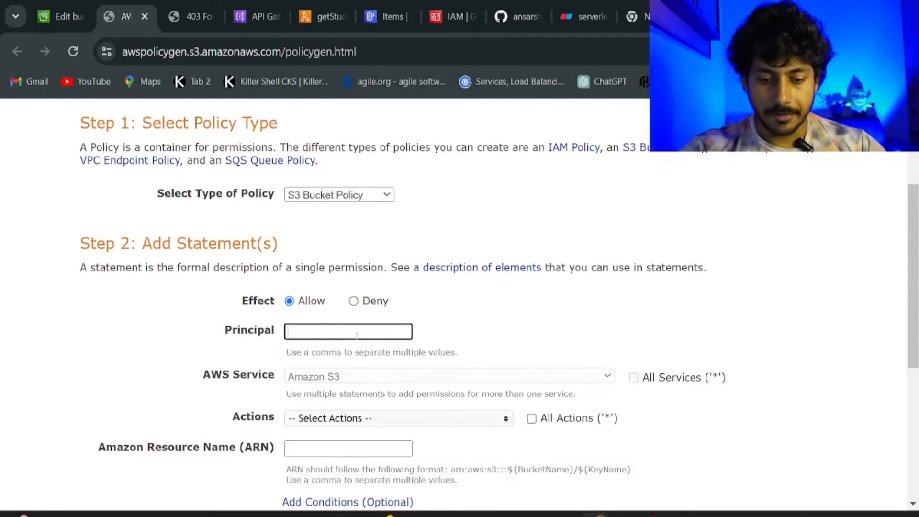
text(*)
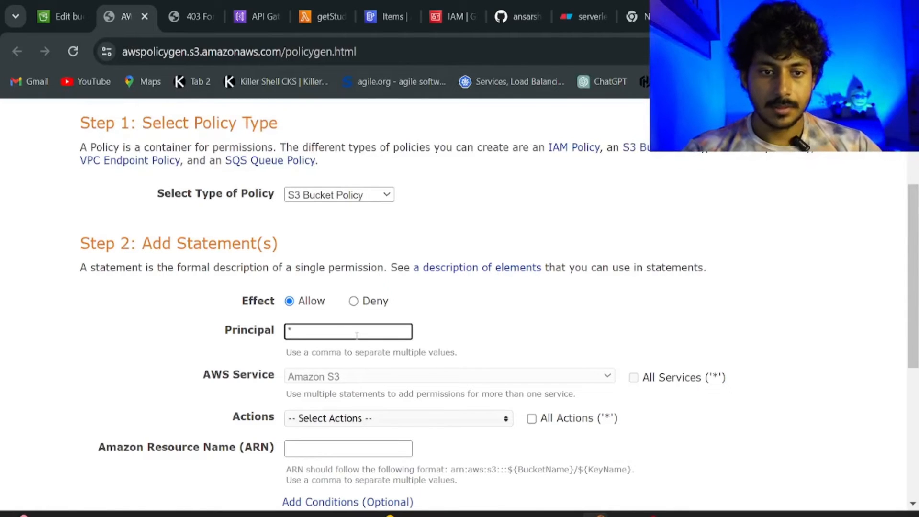
Select GetObject from the S3 actions list.
click(375, 424)
scroll(375, 443, down, 1)
scroll(374, 443, down, 1)
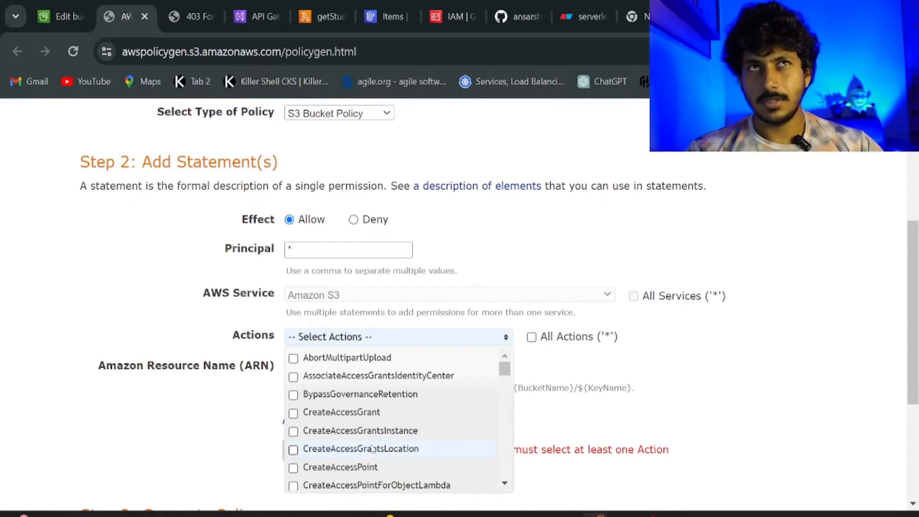
scroll(373, 449, down, 3)
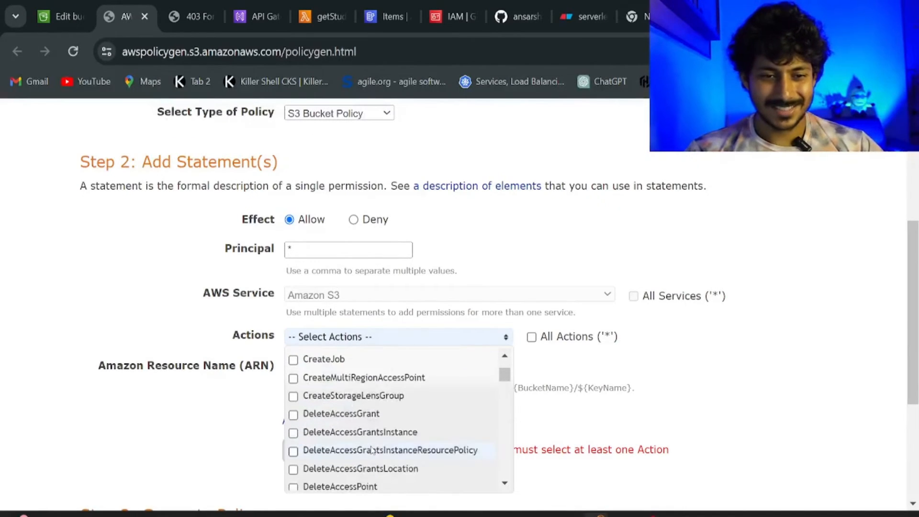
scroll(373, 449, down, 5)
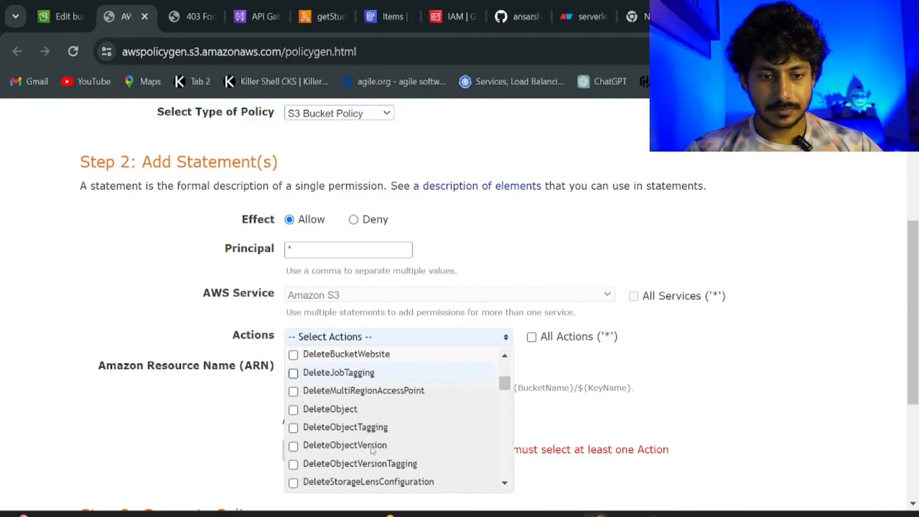
scroll(373, 449, down, 6)
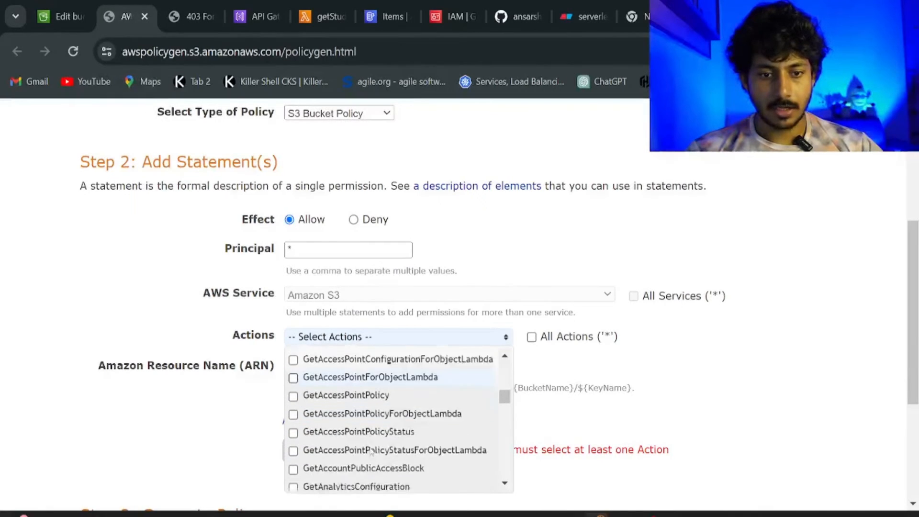
scroll(371, 452, down, 3)
scroll(371, 452, down, 7)
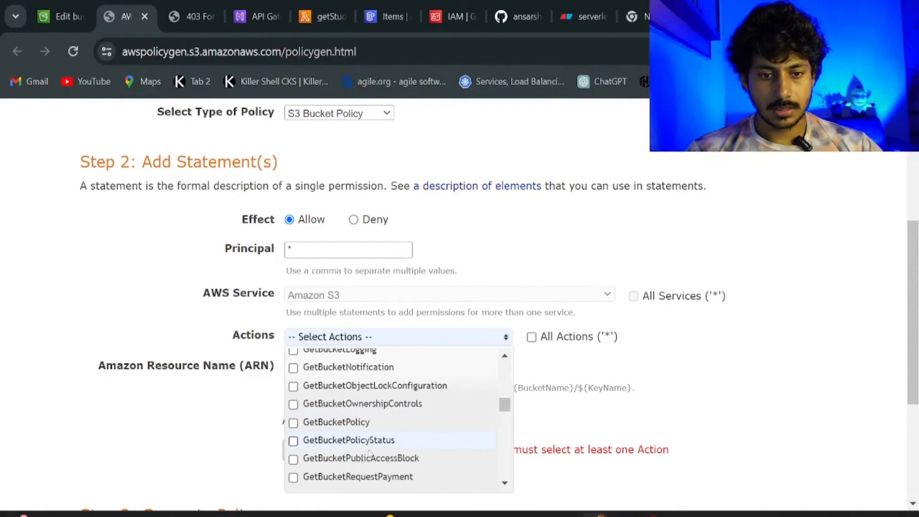
scroll(370, 453, down, 1)
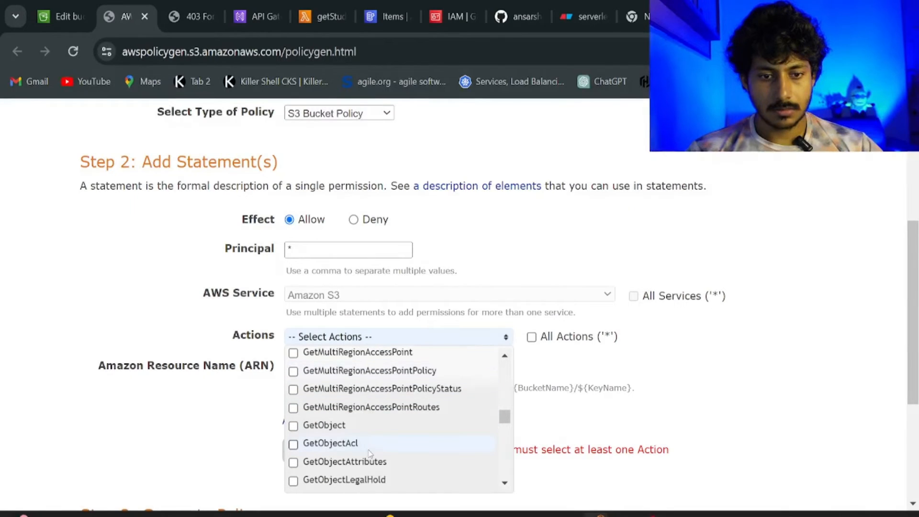
click(312, 427)
click(531, 364)
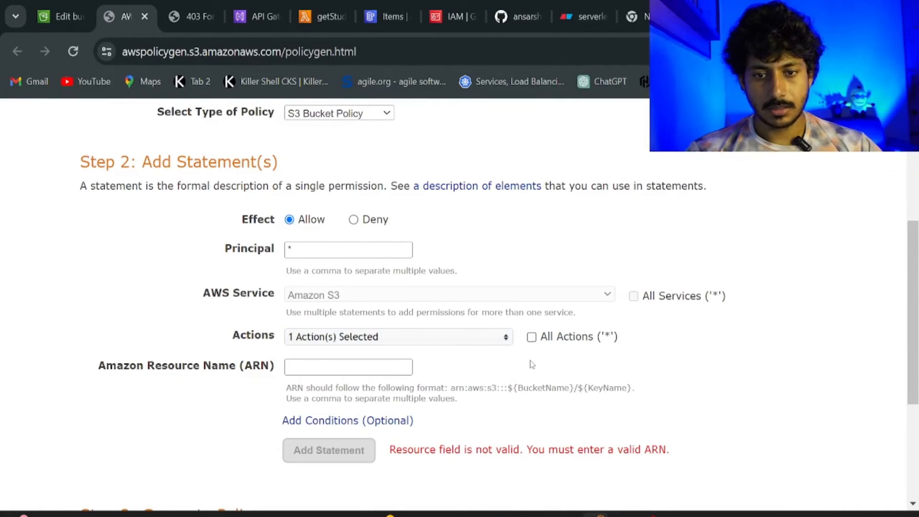
Paste the bucket ARN arn:aws:s3:::devopsmasterbucket as the resource and add the statement.
click(309, 368)
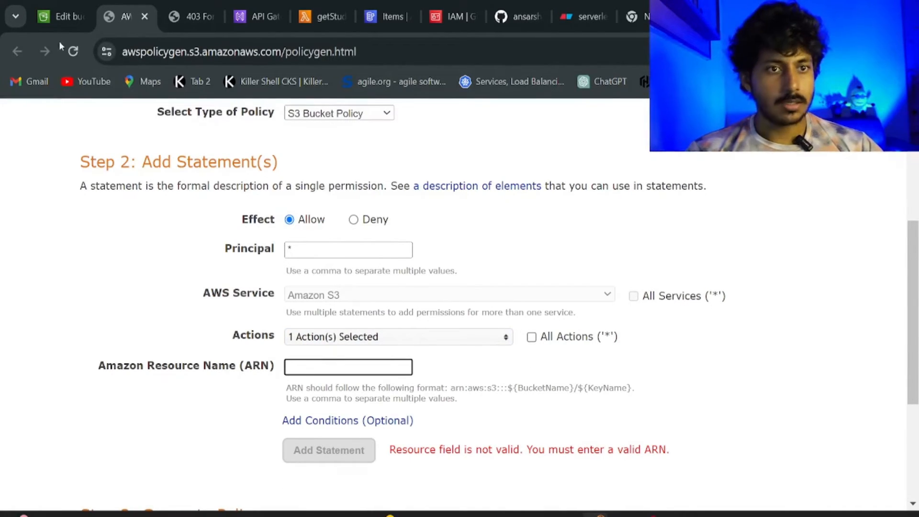
click(62, 16)
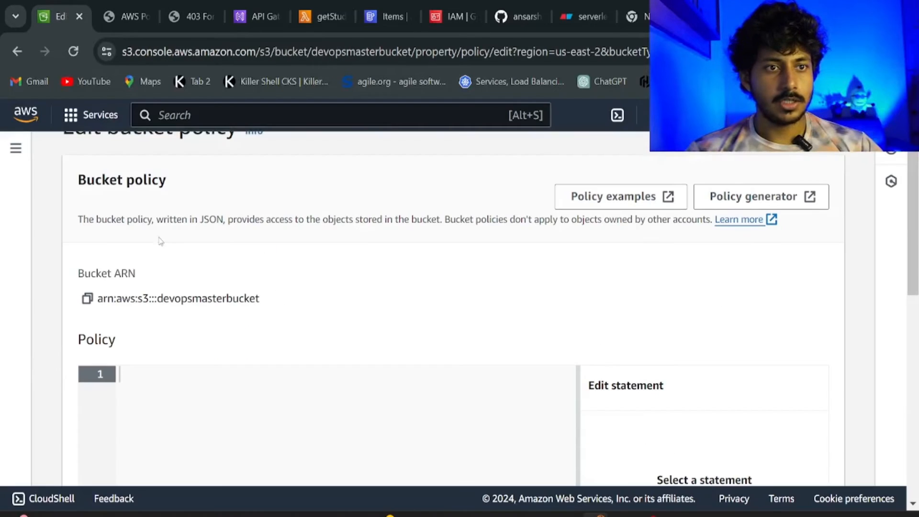
click(87, 299)
click(122, 17)
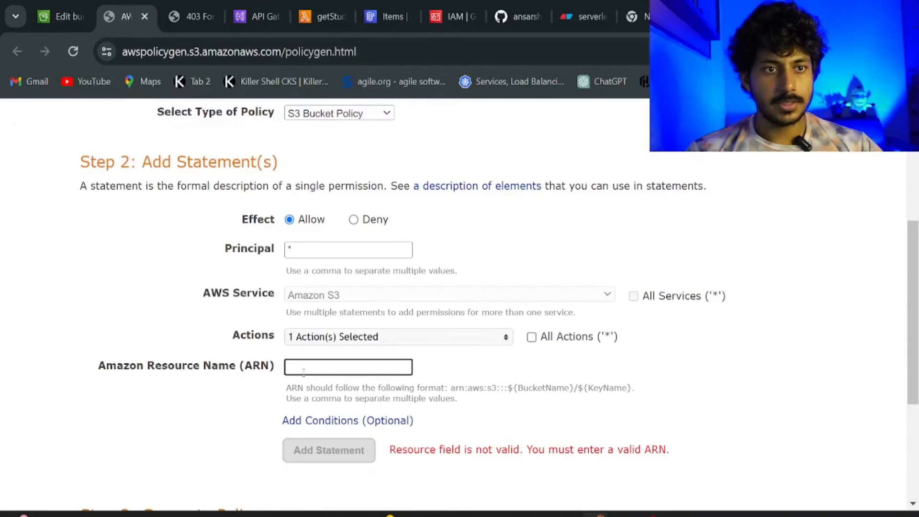
key(ctrl+v)
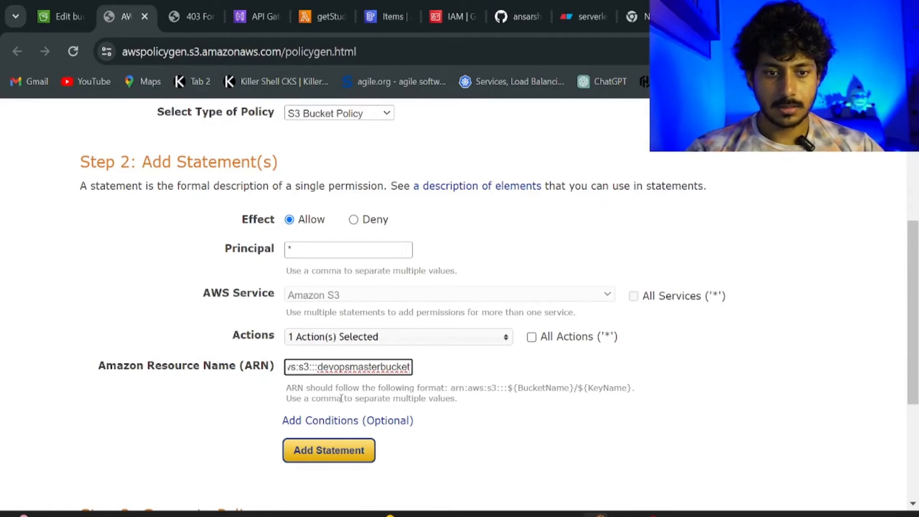
click(348, 450)
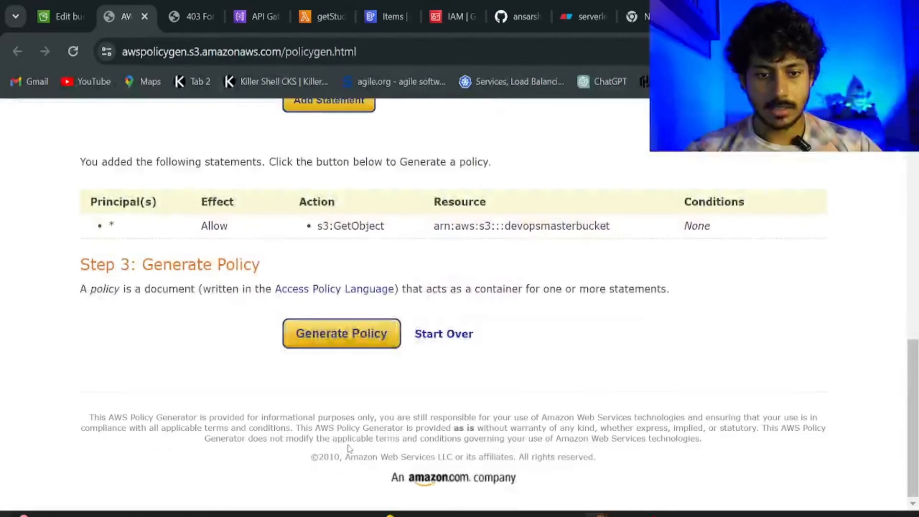
Generate the policy JSON, copy all of it, and go back to the bucket policy editor.
click(295, 338)
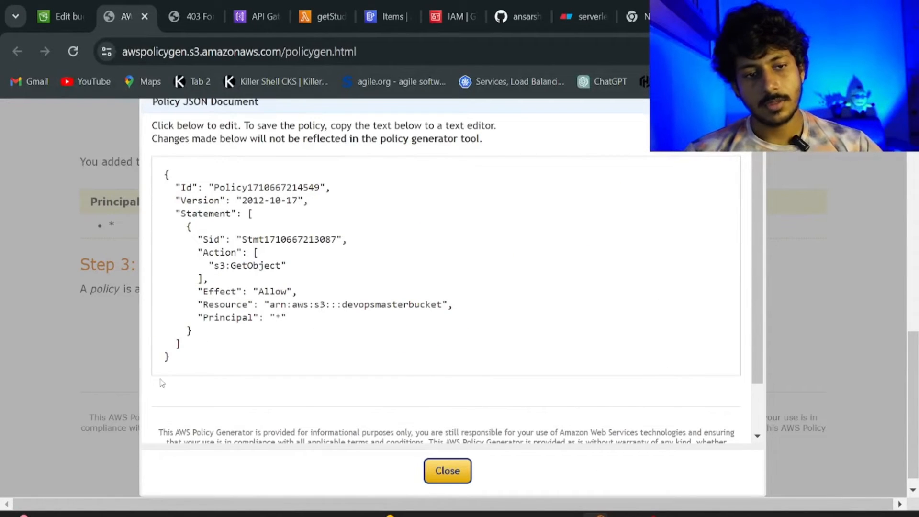
drag(176, 358, 160, 182)
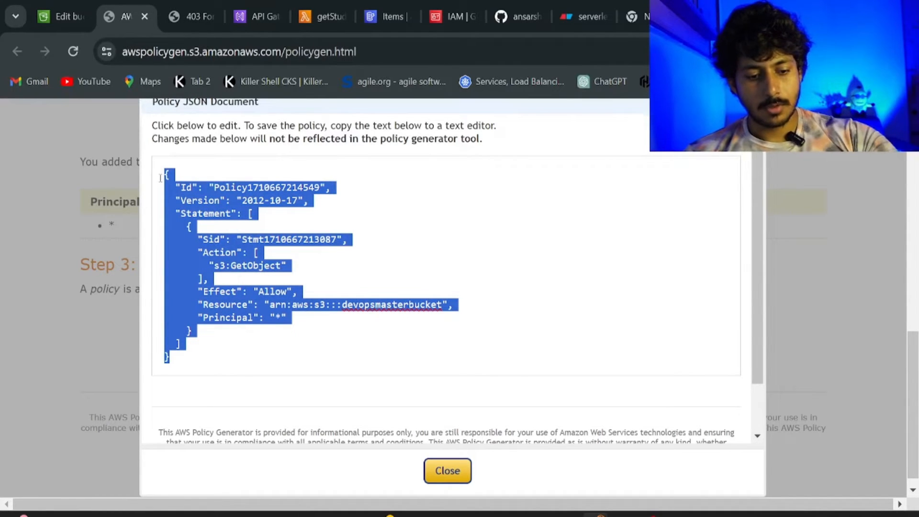
click(59, 16)
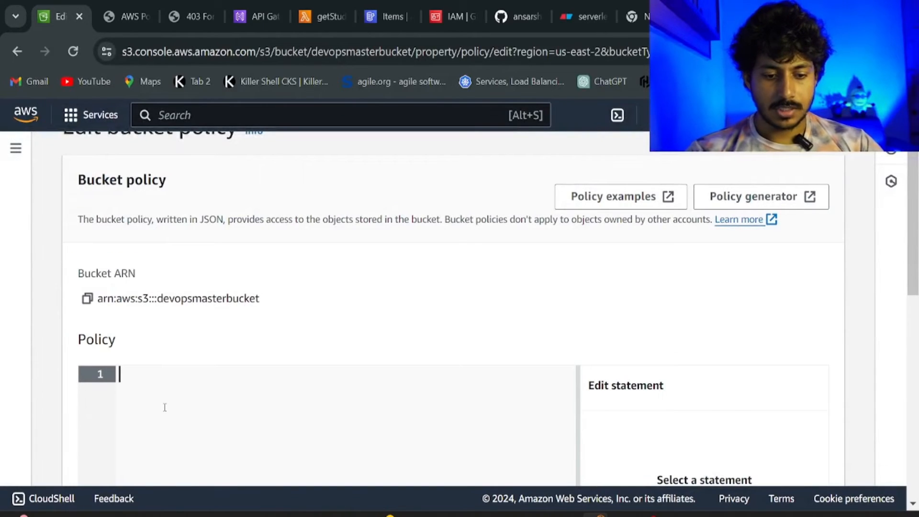
Paste the generated policy, change Resource to arn:aws:s3:::devopsmasterbucket/*, and save it.
key(ctrl+v)
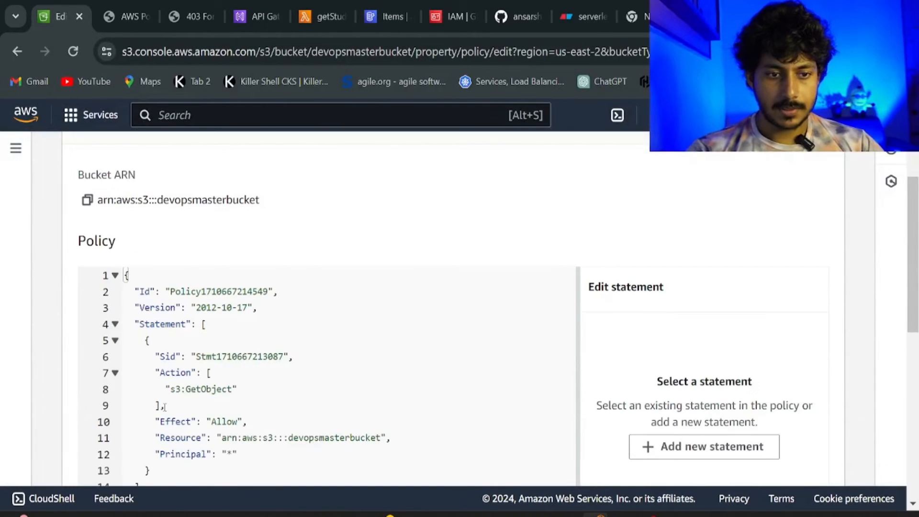
click(381, 437)
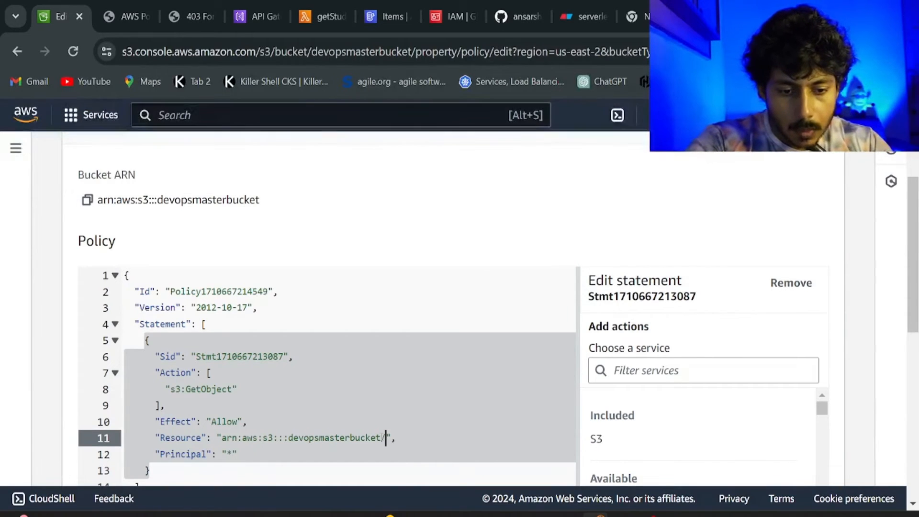
text(*)
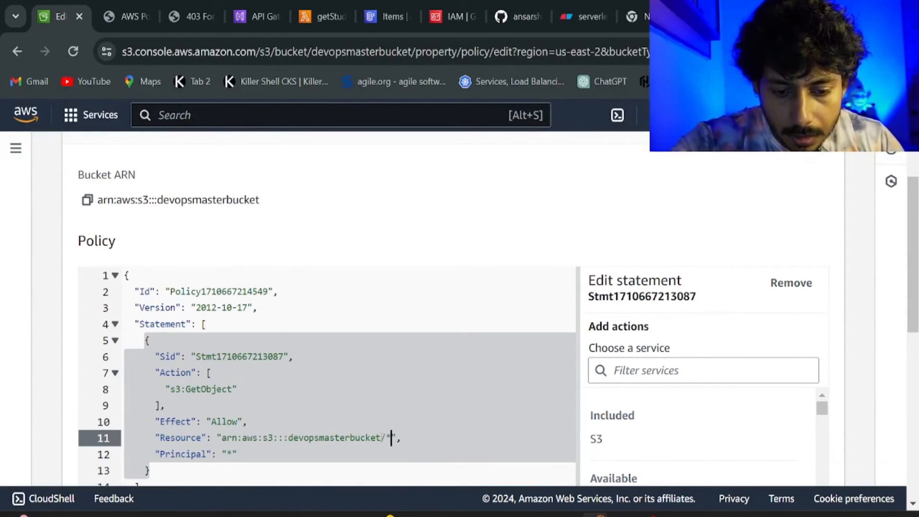
scroll(540, 435, down, 3)
scroll(631, 432, down, 5)
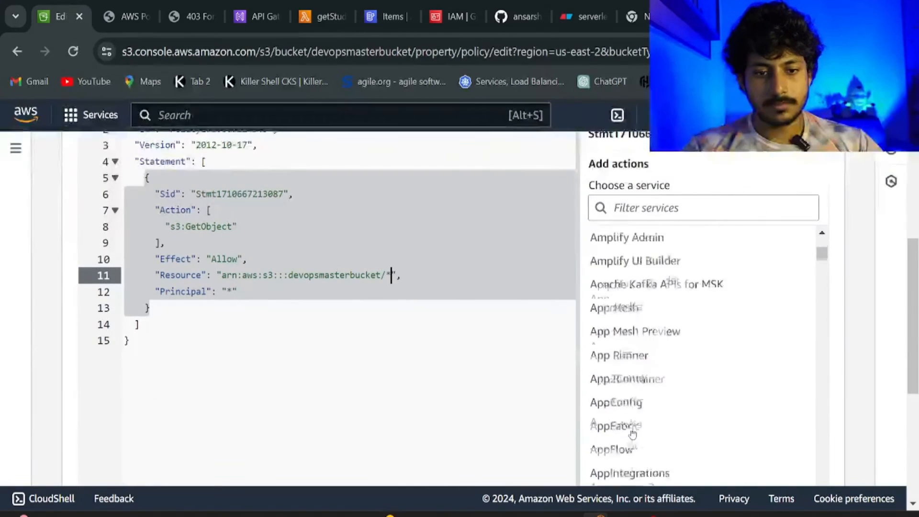
scroll(308, 376, down, 5)
click(750, 458)
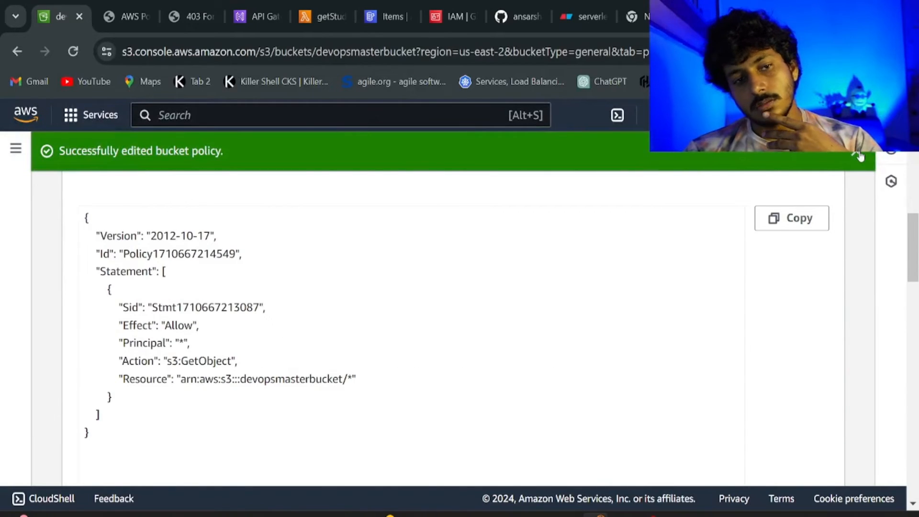
Reload the site tab, which now shows the Save and View Student Data form.
click(859, 154)
scroll(599, 268, up, 8)
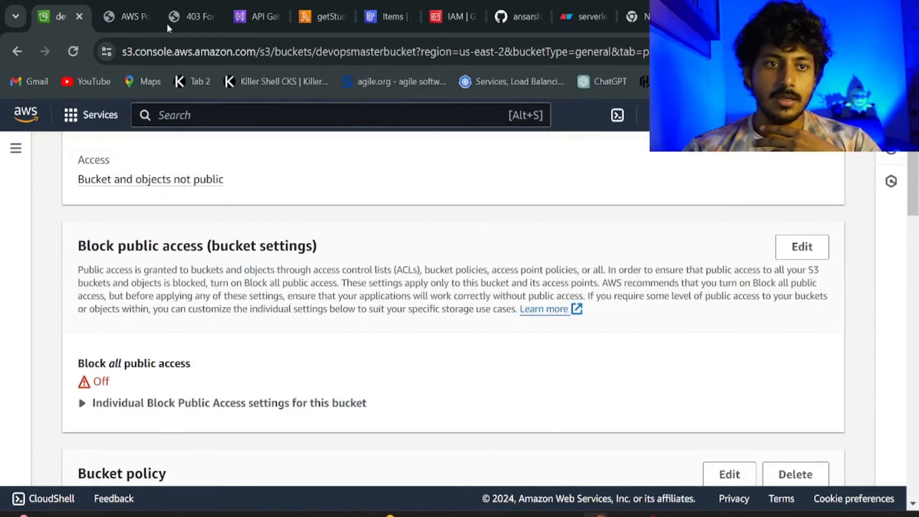
click(184, 17)
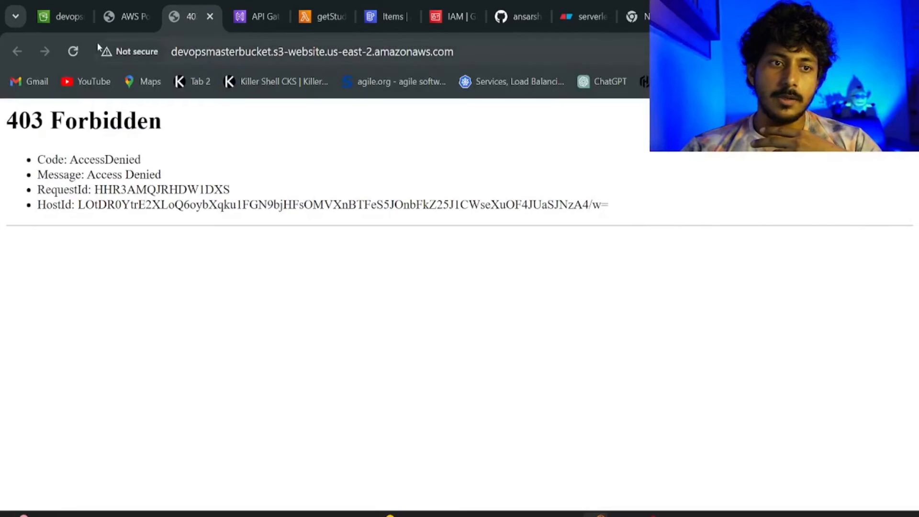
click(73, 51)
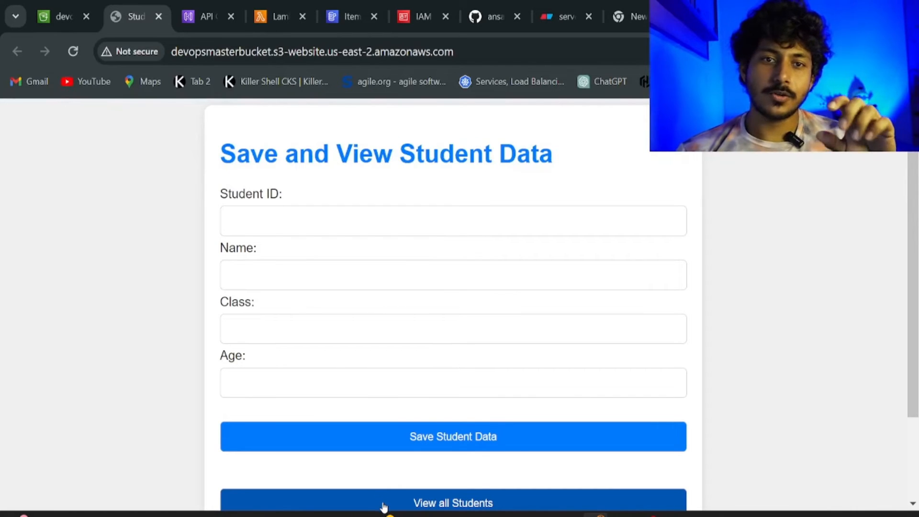
Check the studentData items, then list all students on the site: ID 1, class A, age 22.
click(352, 17)
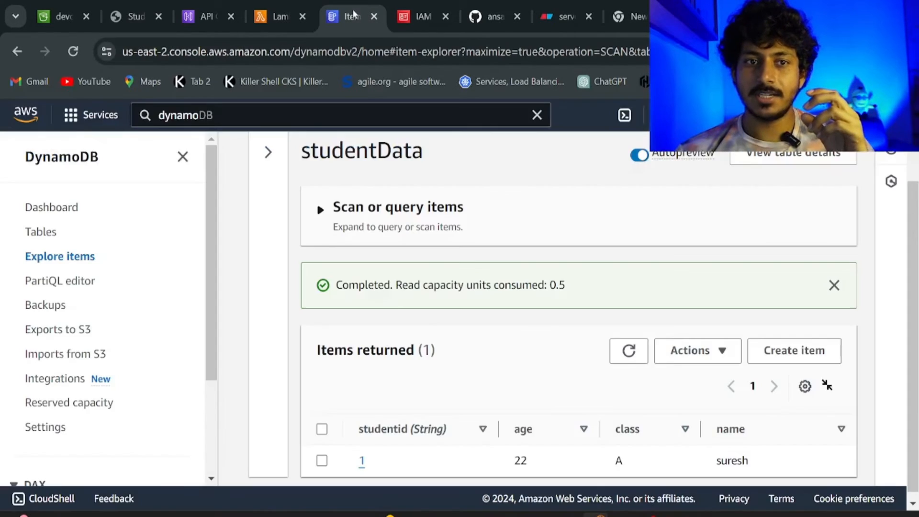
scroll(432, 388, down, 1)
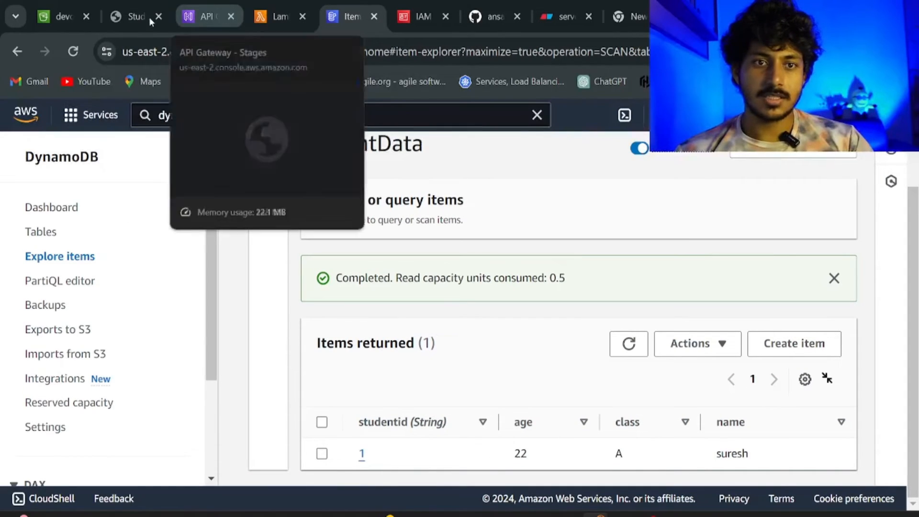
click(127, 15)
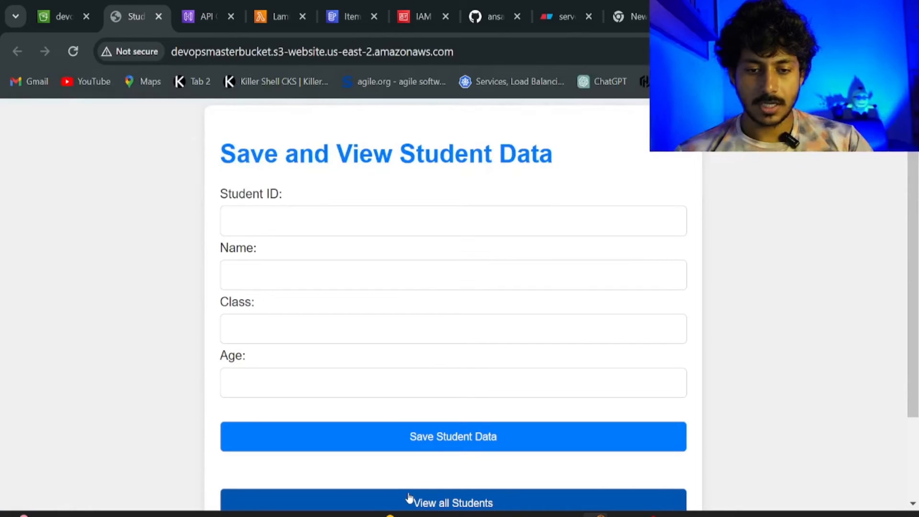
click(409, 497)
scroll(408, 498, down, 2)
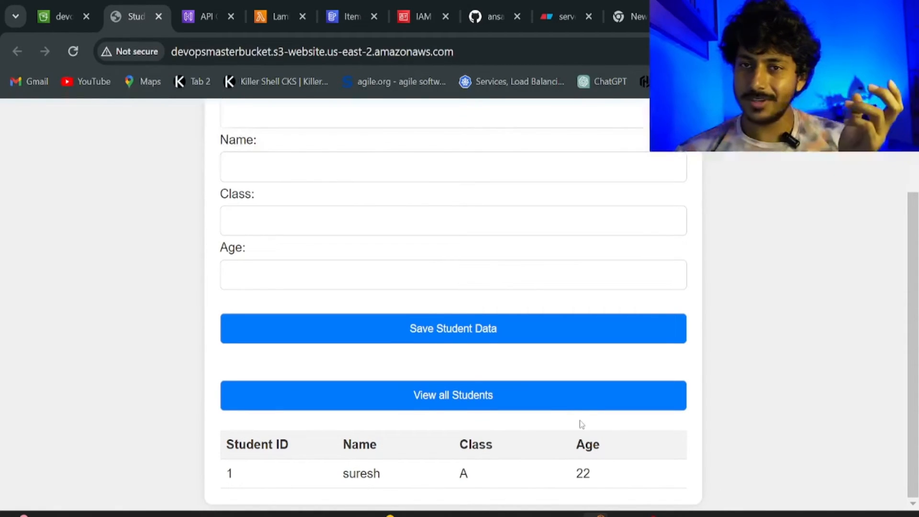
scroll(431, 361, up, 2)
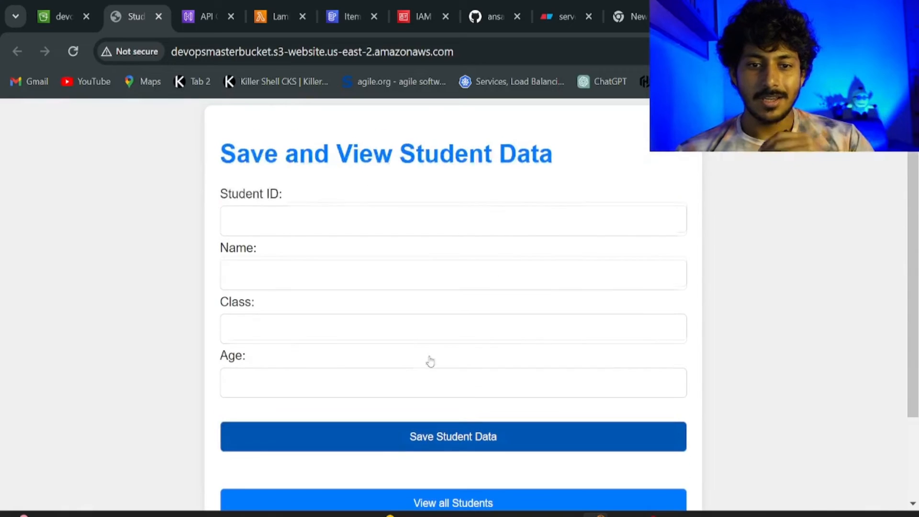
Enter ID 2, name xyz, class B and age 21 in the form and save the record.
click(295, 233)
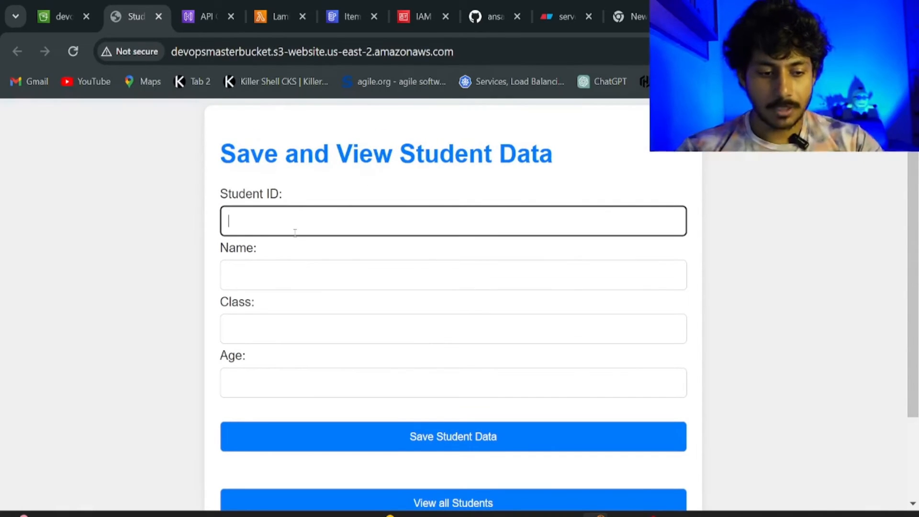
click(267, 267)
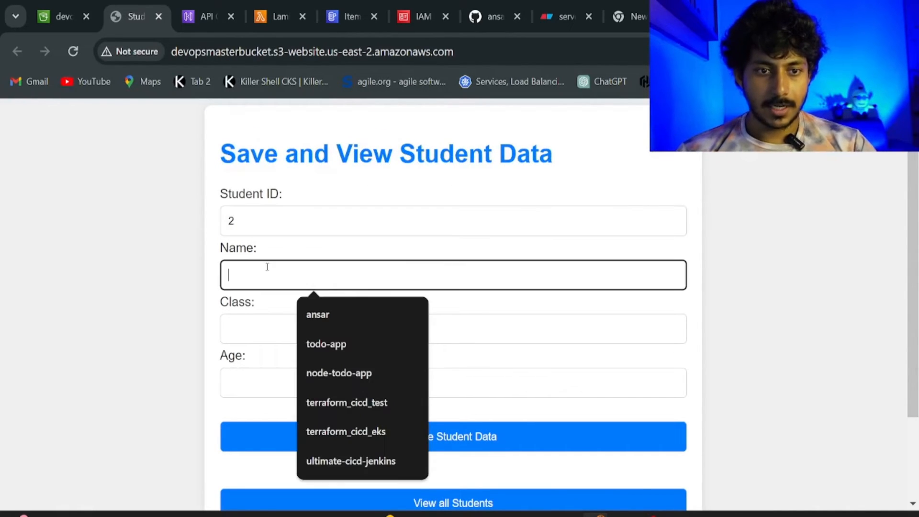
text(xyz)
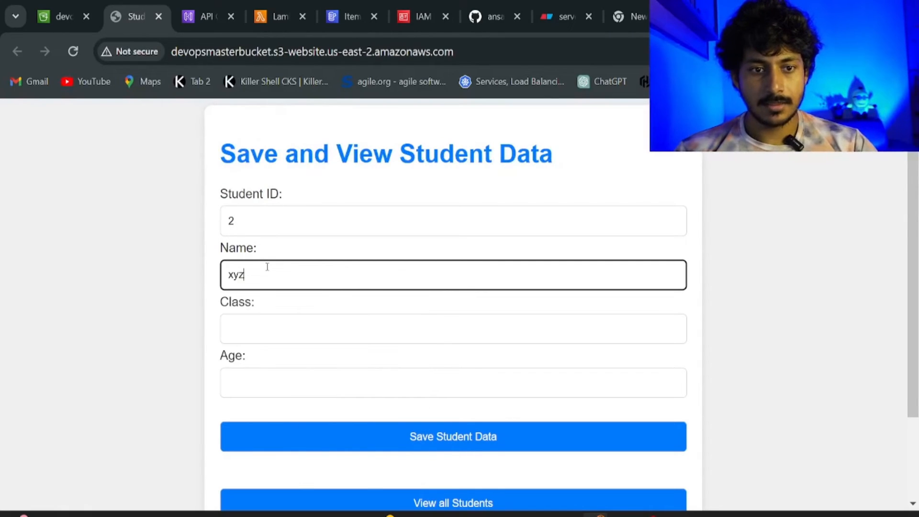
click(278, 329)
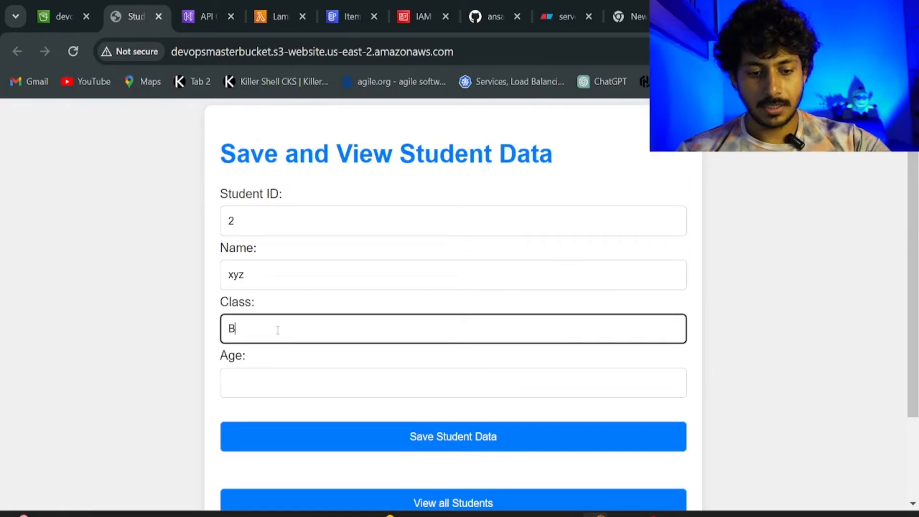
text(B)
click(297, 393)
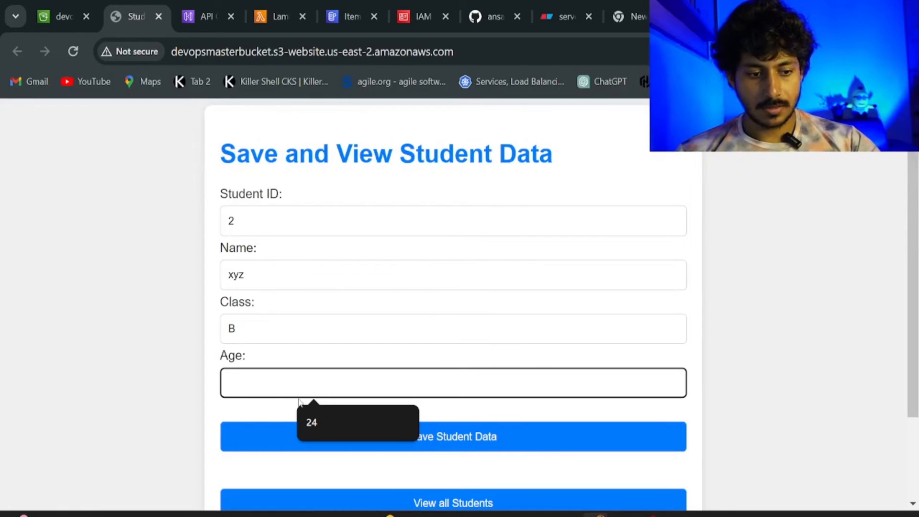
text(21)
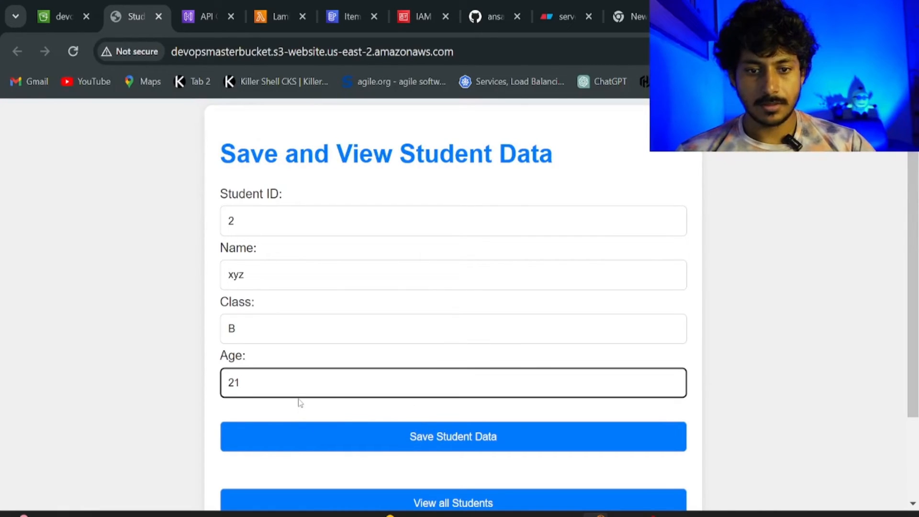
click(371, 437)
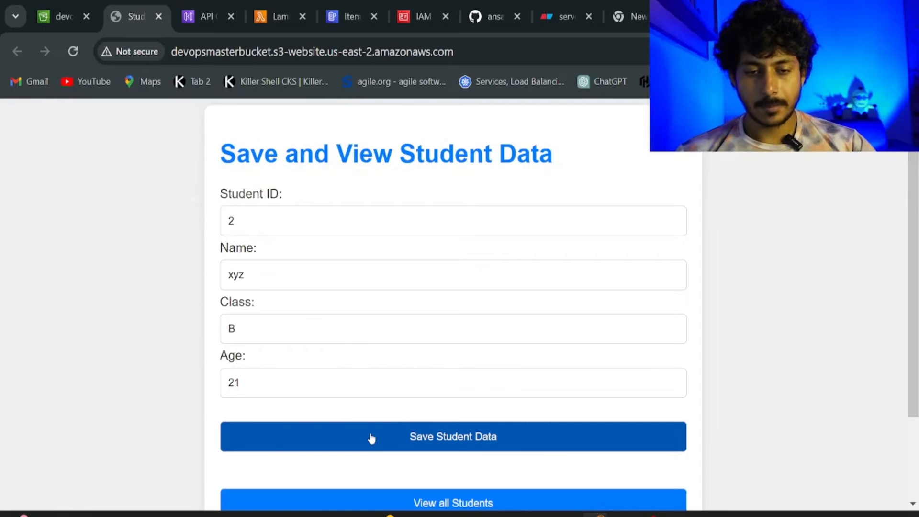
scroll(371, 438, down, 2)
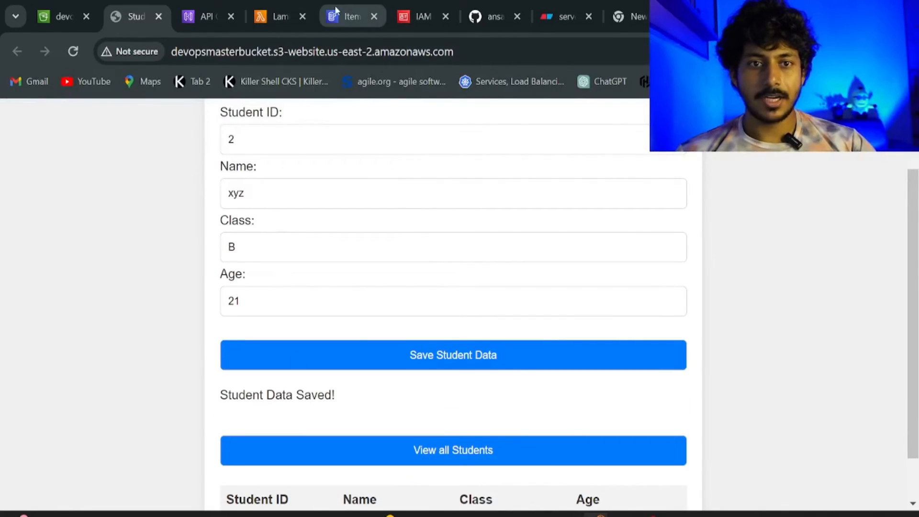
Refresh the studentData items in DynamoDB to check for the new student.
click(349, 17)
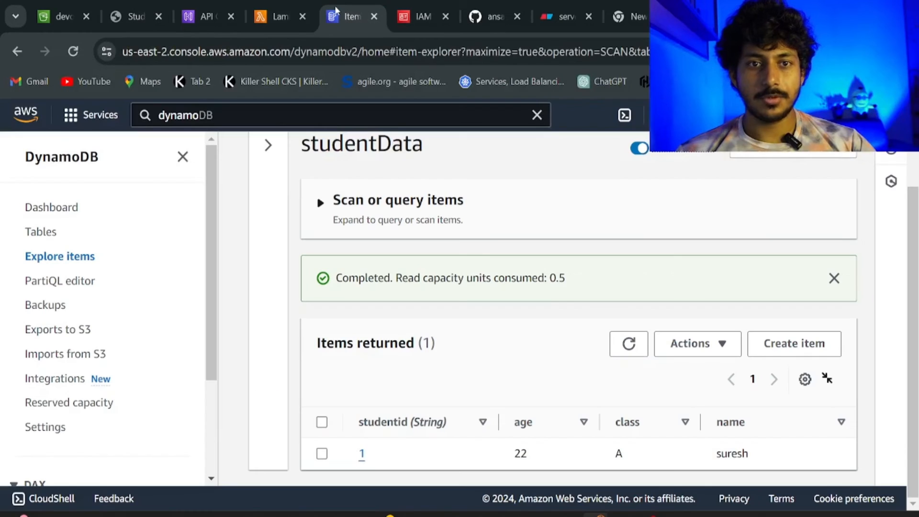
click(630, 344)
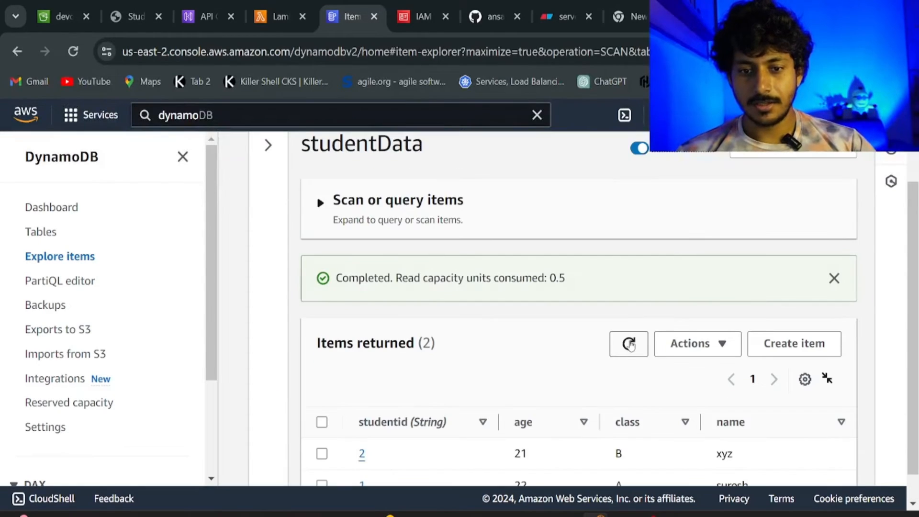
scroll(630, 344, down, 1)
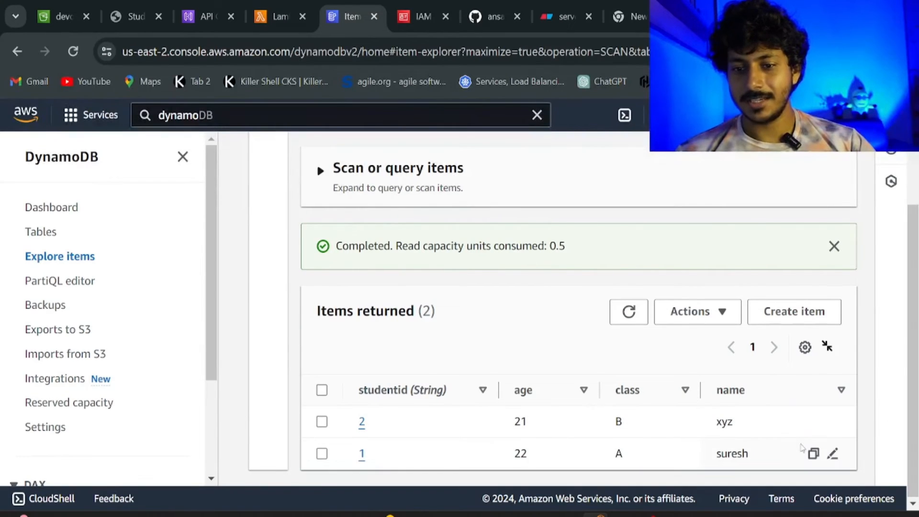
On the Student Data site, list all students so both IDs 2 and 1 appear.
click(135, 25)
scroll(388, 428, down, 1)
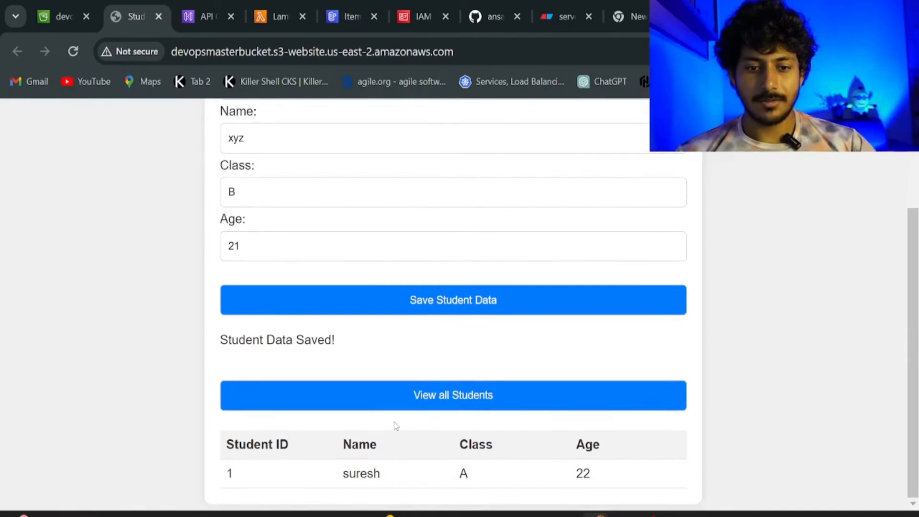
click(432, 394)
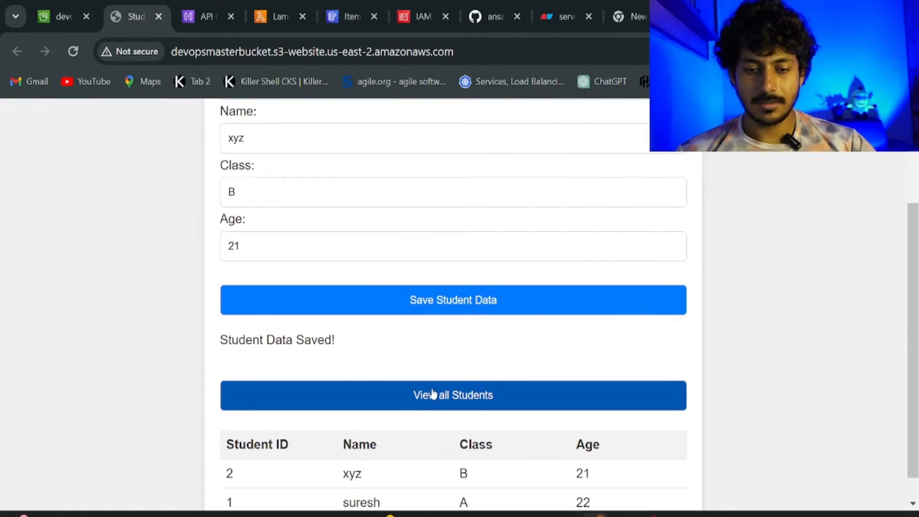
scroll(433, 394, down, 1)
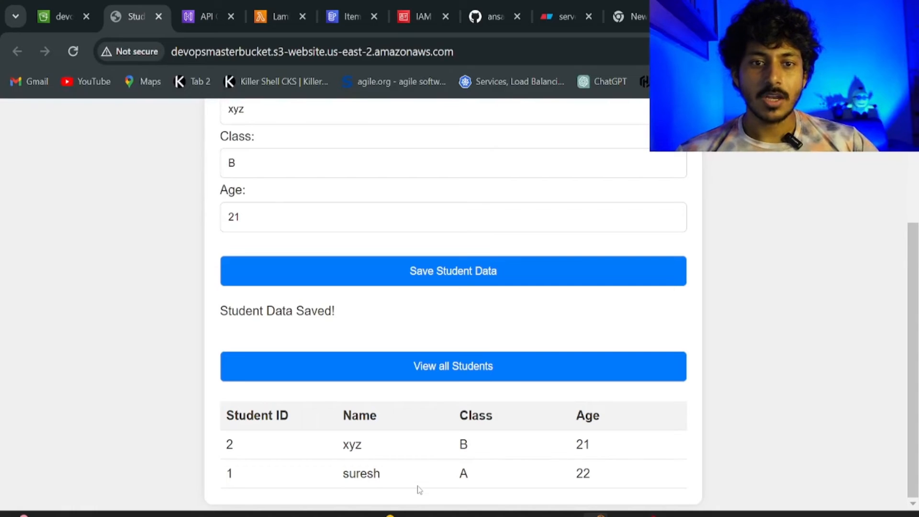
click(545, 17)
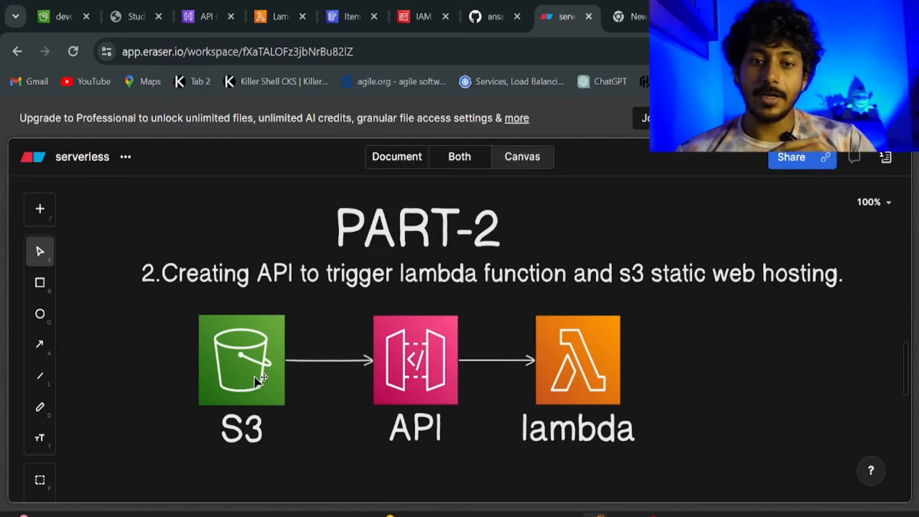
Review the Eraser CloudFront/S3/API diagram below PART-3, then return to the Student Data site.
scroll(257, 381, down, 7)
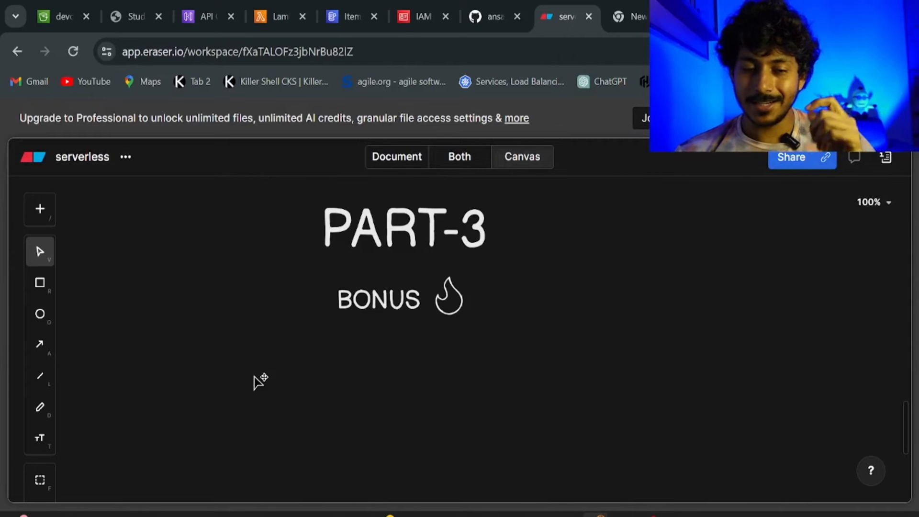
scroll(257, 380, down, 5)
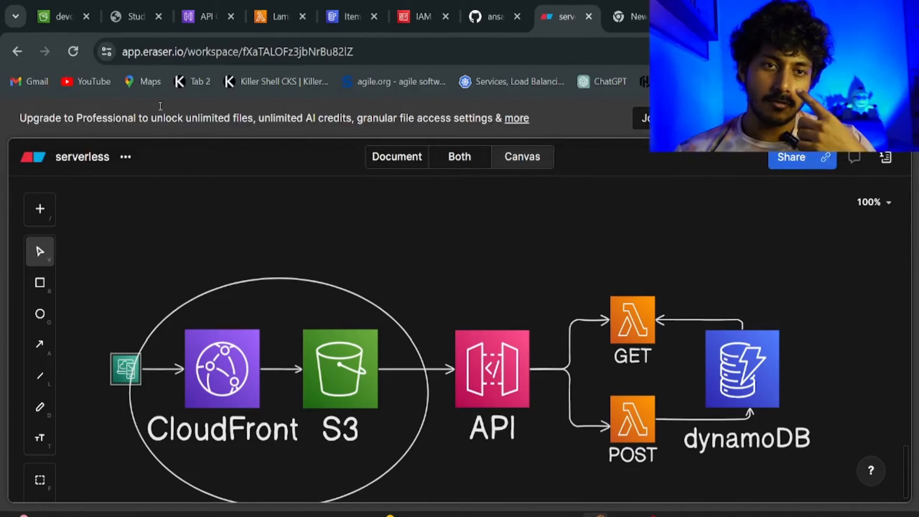
click(144, 14)
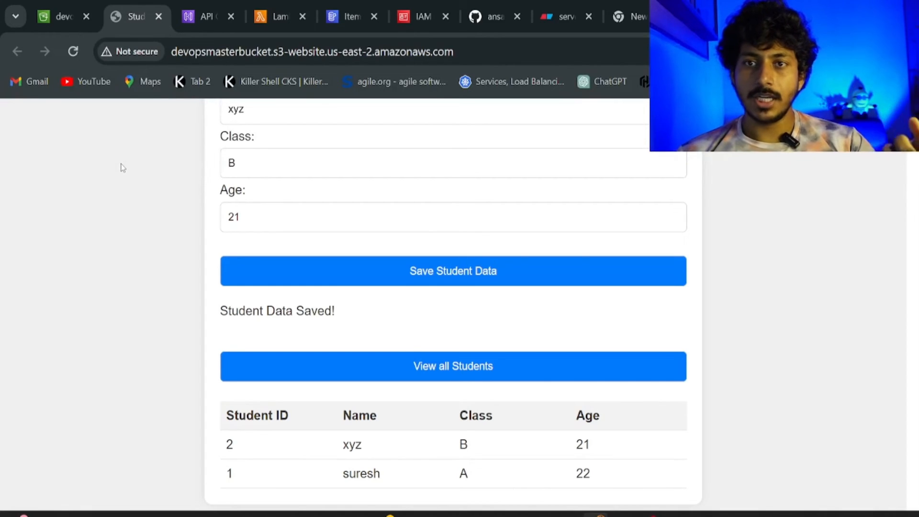
Revisit the Eraser CloudFront→S3→API→Lambda→DynamoDB diagram, then open a new browser tab.
click(551, 22)
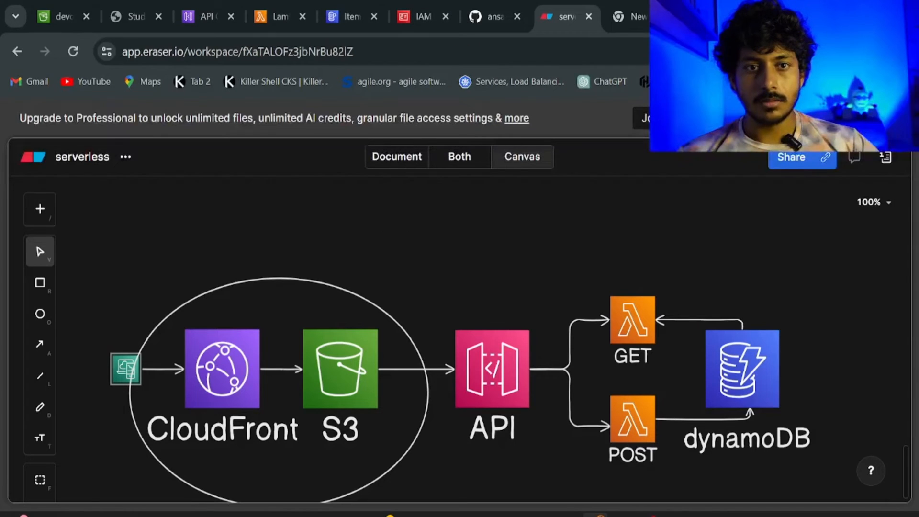
key(ctrl+t)
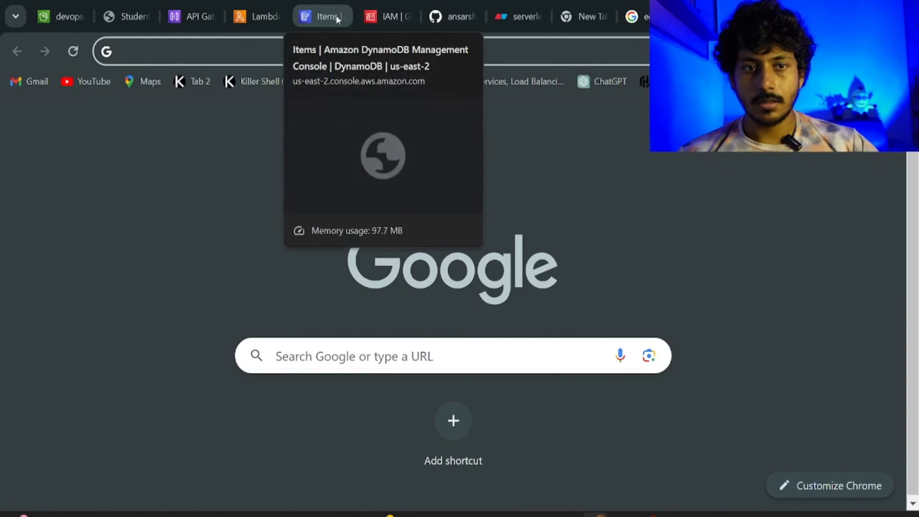
Search 'cloudF' in the AWS console and open the CloudFront Distributions page.
click(385, 16)
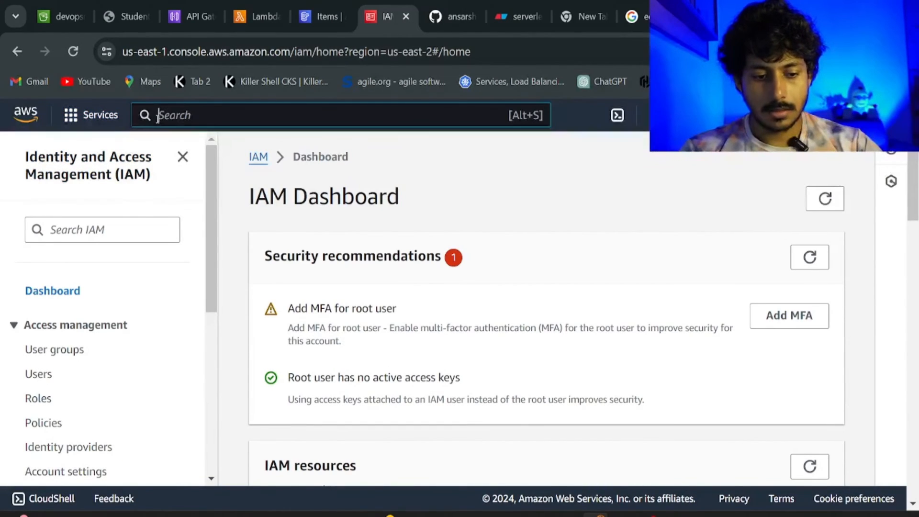
text(clo)
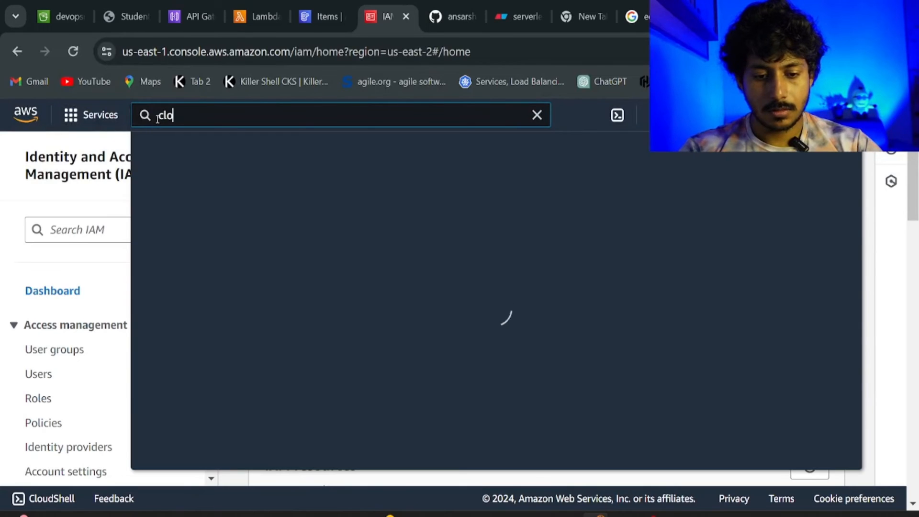
text(udF)
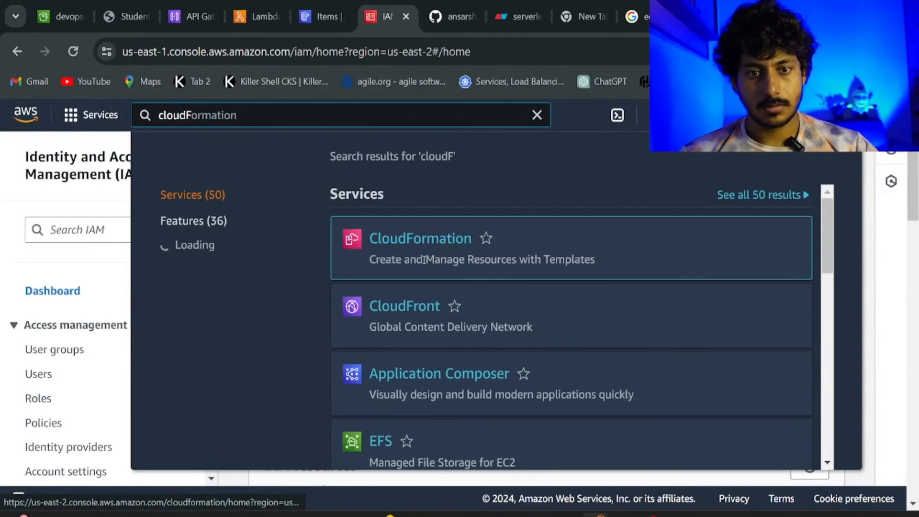
click(410, 309)
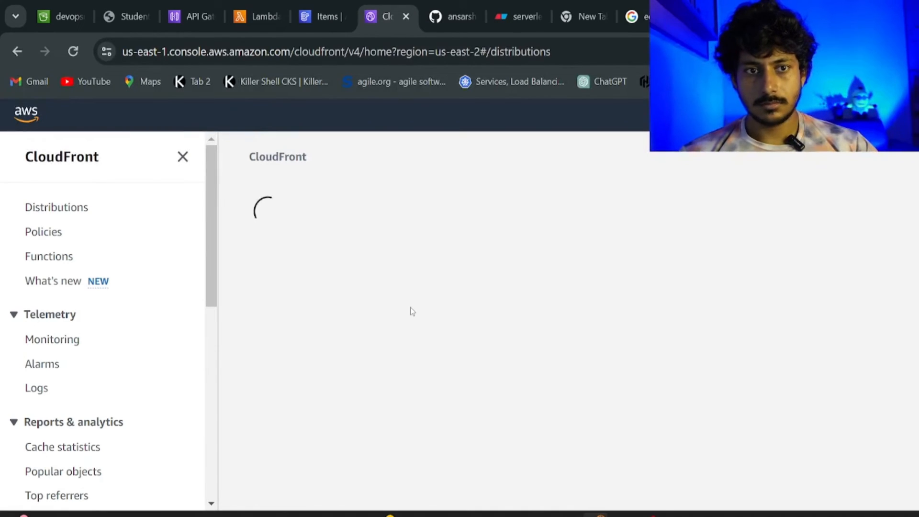
click(118, 16)
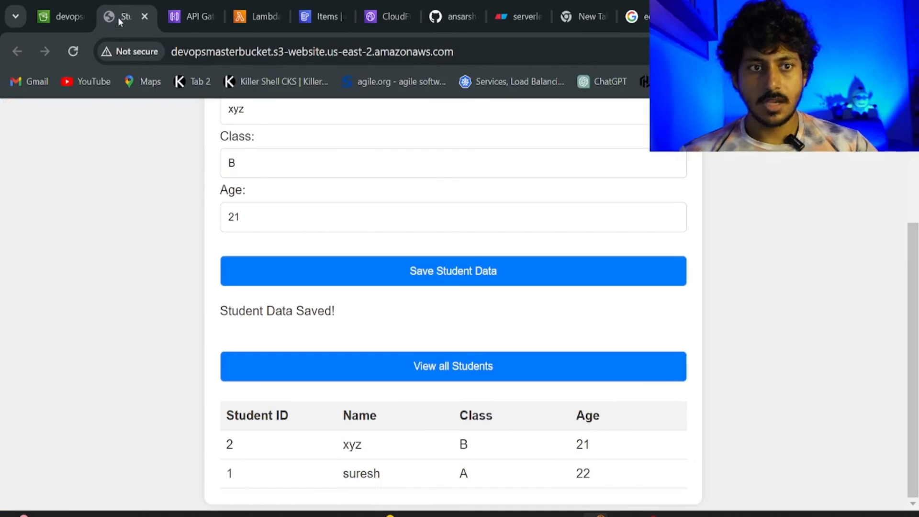
click(469, 47)
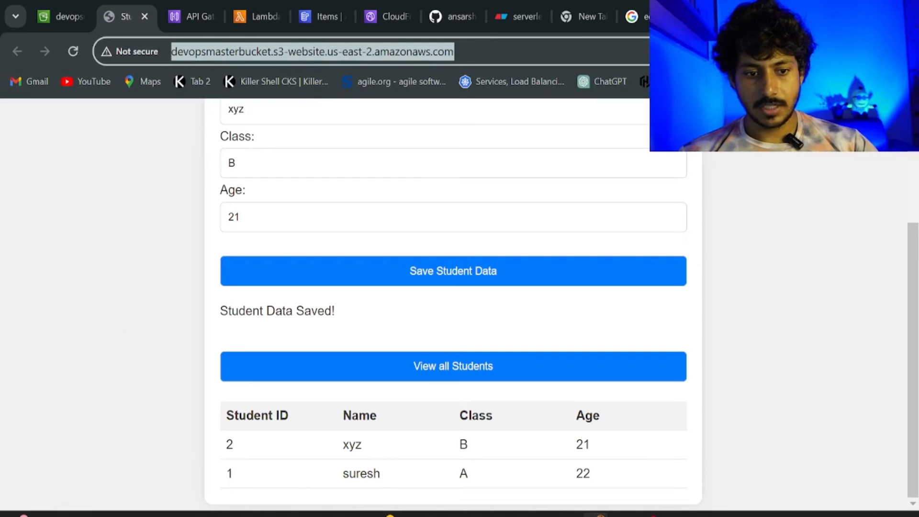
click(201, 515)
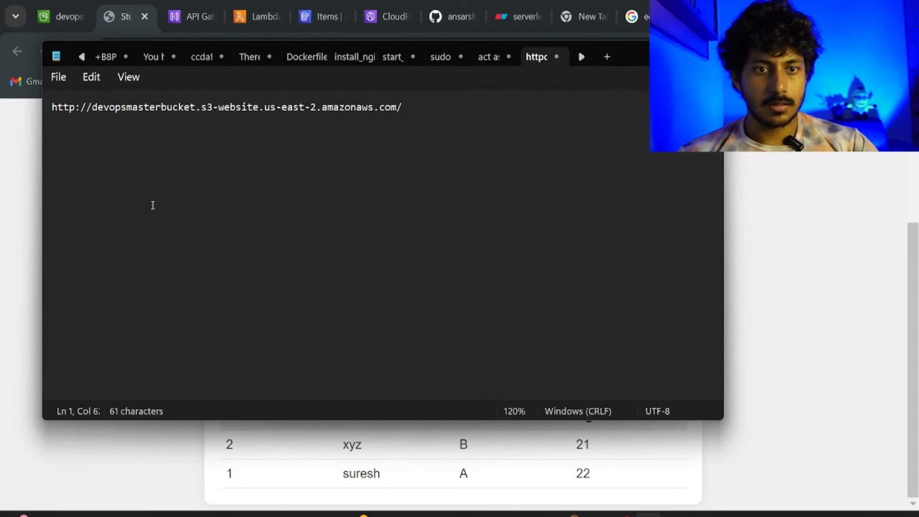
click(150, 206)
scroll(151, 213, up, 5)
scroll(149, 212, up, 2)
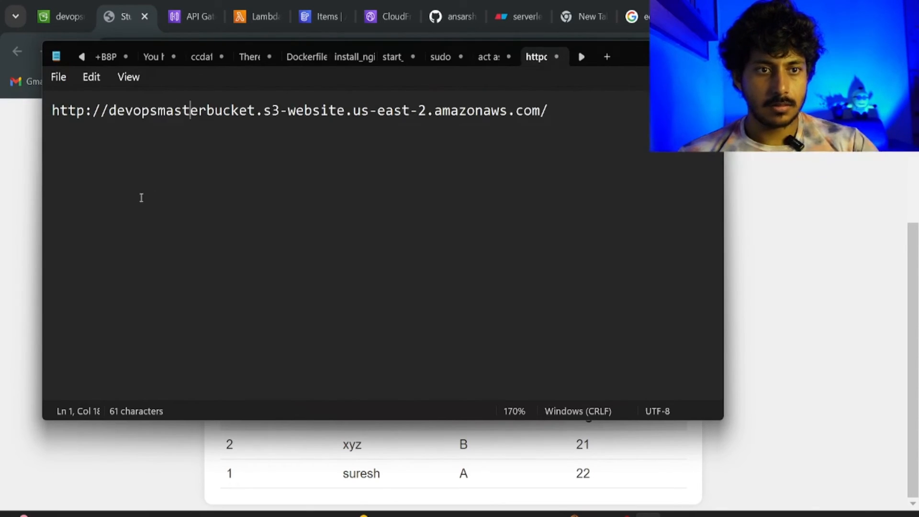
scroll(140, 196, up, 4)
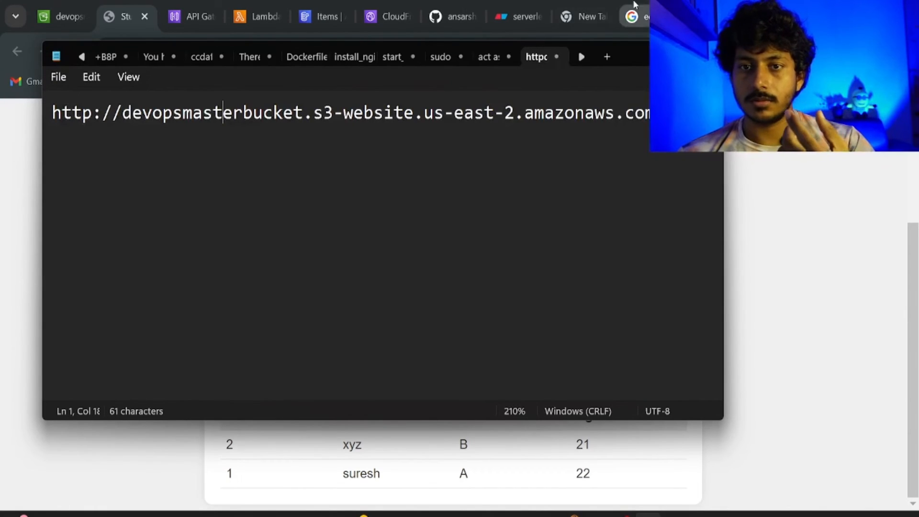
key(alt+Tab)
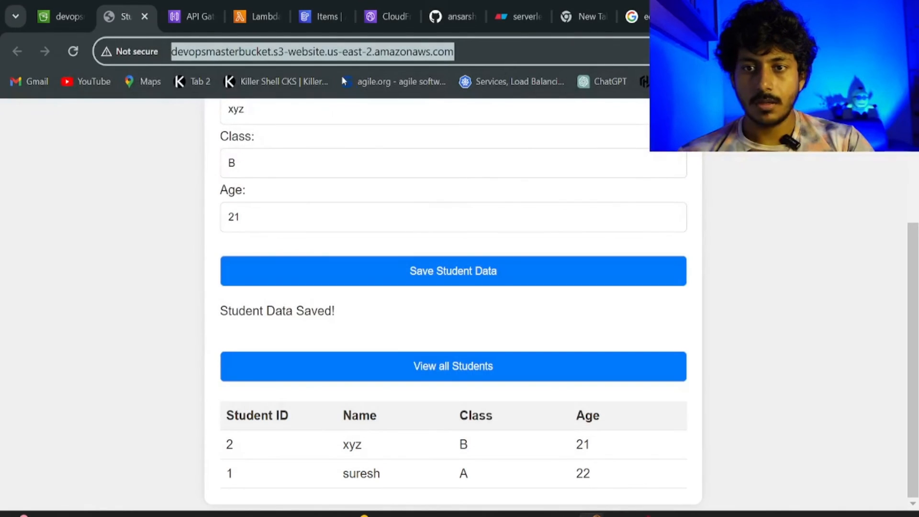
Start a new CloudFront distribution and list origin domains, showing devopsmasterbucket.s3.amazonaws.com.
click(376, 17)
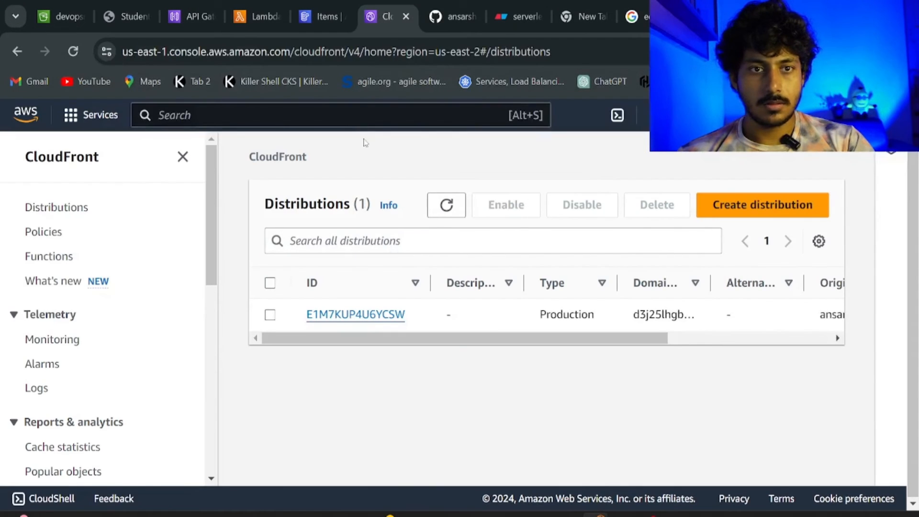
click(269, 315)
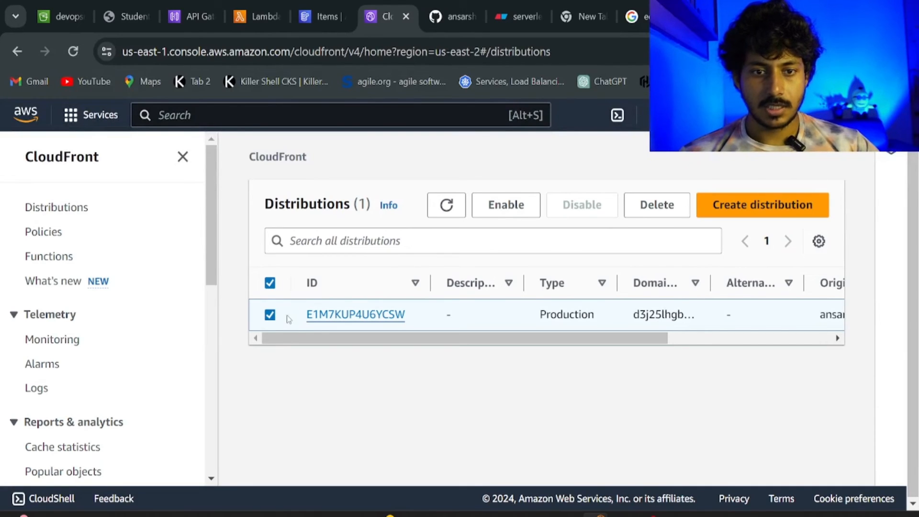
click(275, 317)
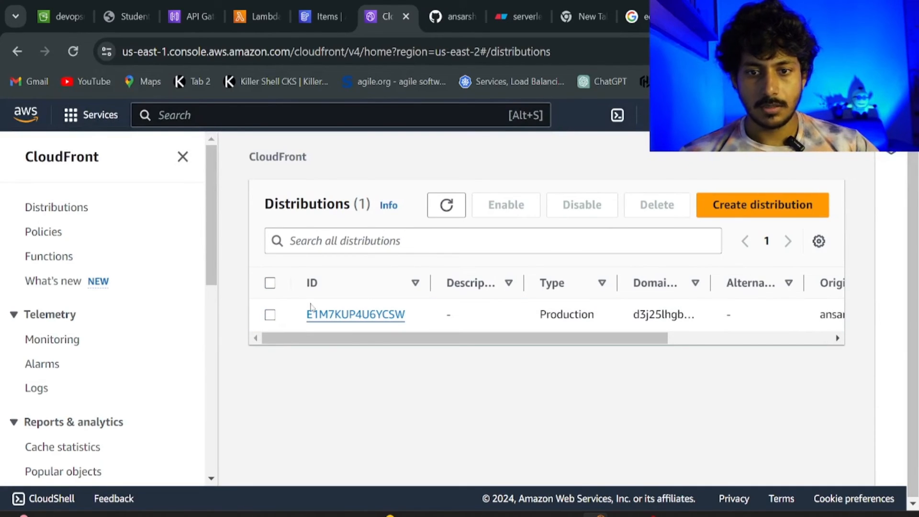
click(755, 204)
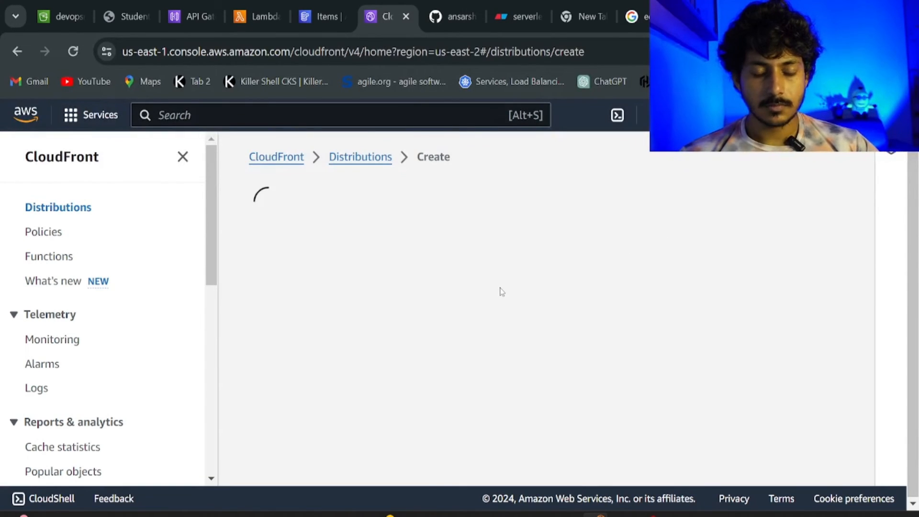
click(204, 341)
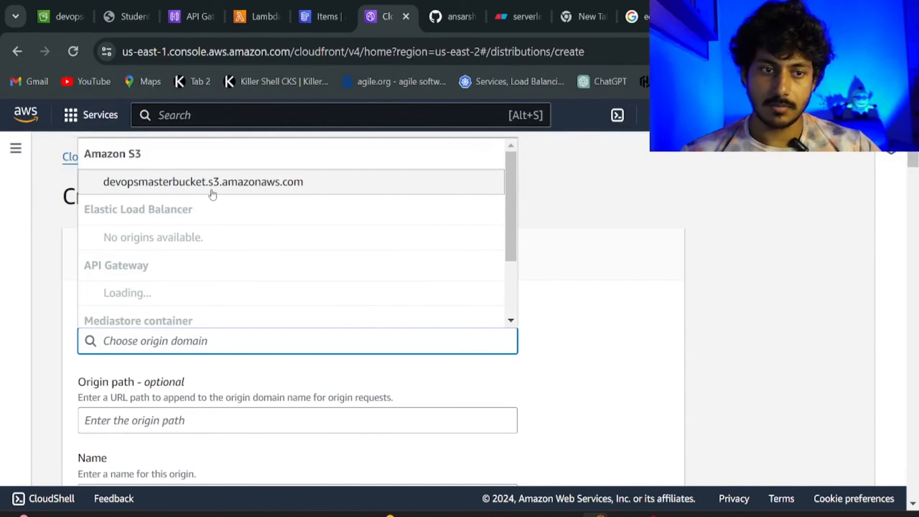
Choose the devopsmasterbucket S3 bucket as the distribution's origin.
click(212, 184)
scroll(191, 230, down, 5)
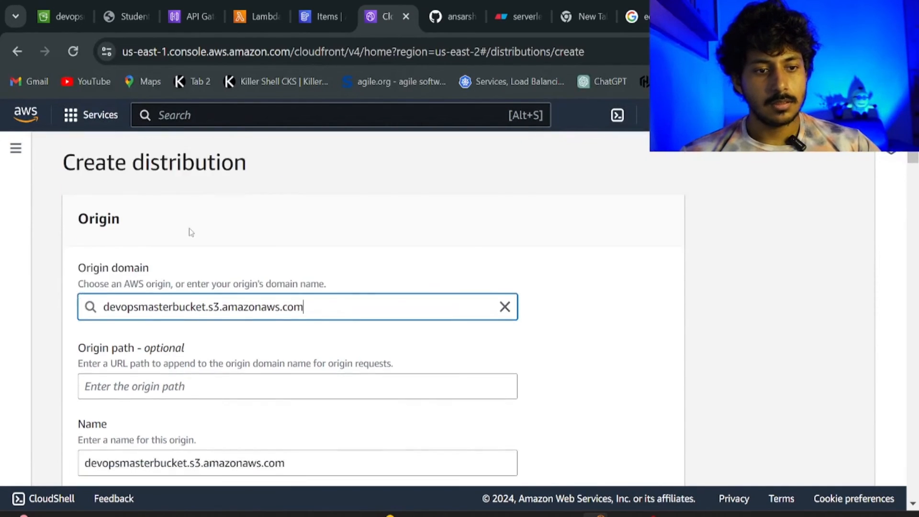
scroll(164, 227, up, 2)
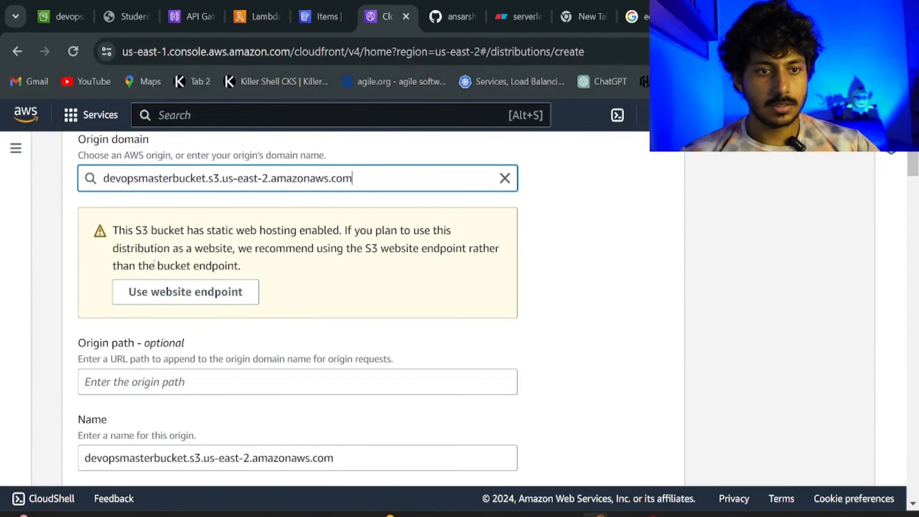
scroll(154, 263, down, 5)
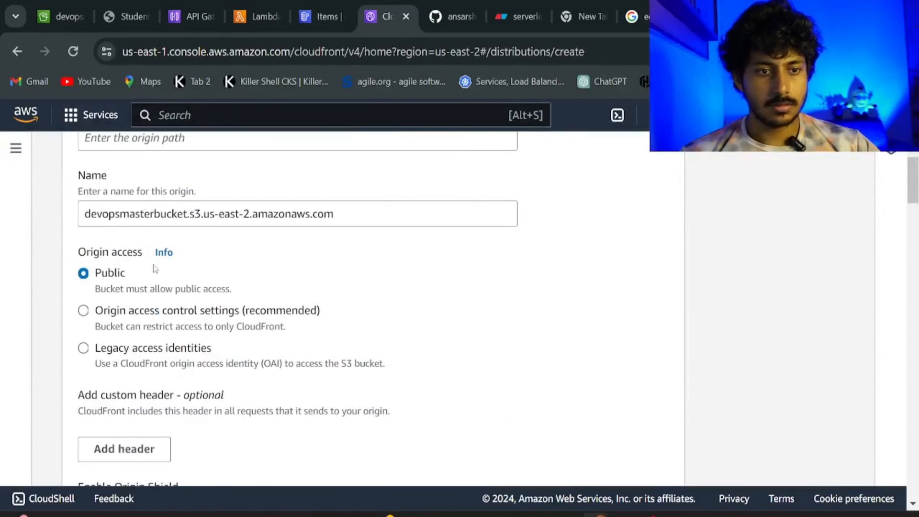
scroll(142, 247, down, 2)
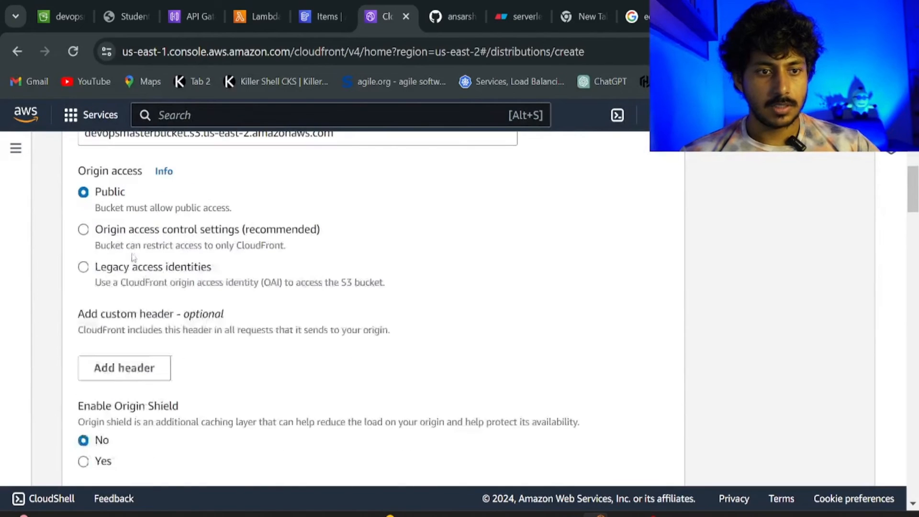
Restrict bucket access to CloudFront with a newly created origin access control using default settings.
click(83, 230)
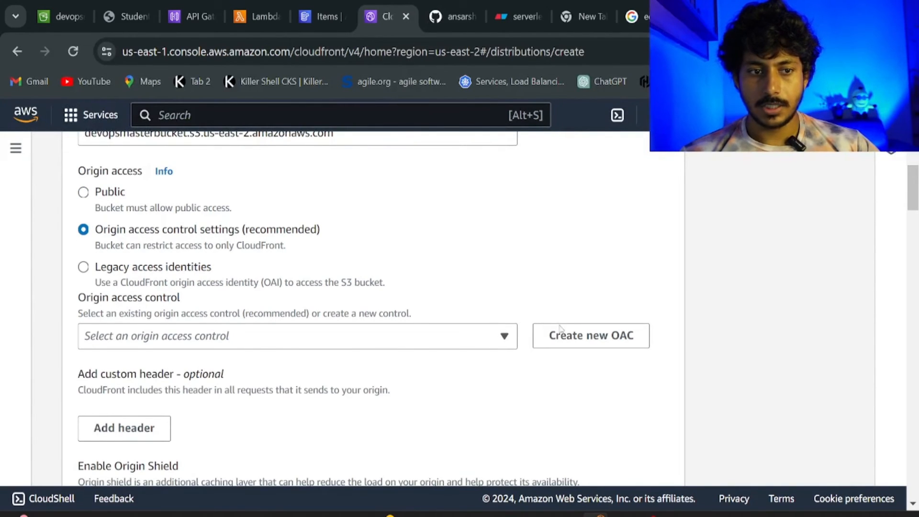
click(608, 343)
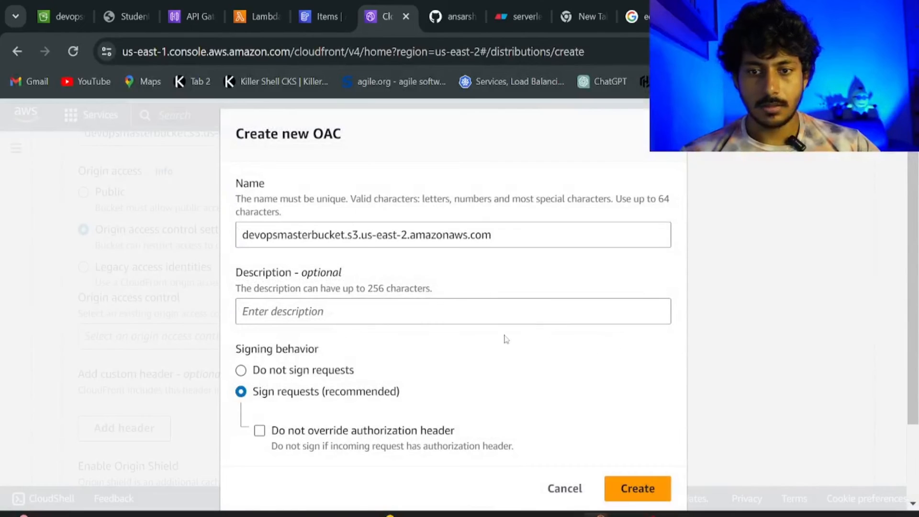
click(639, 493)
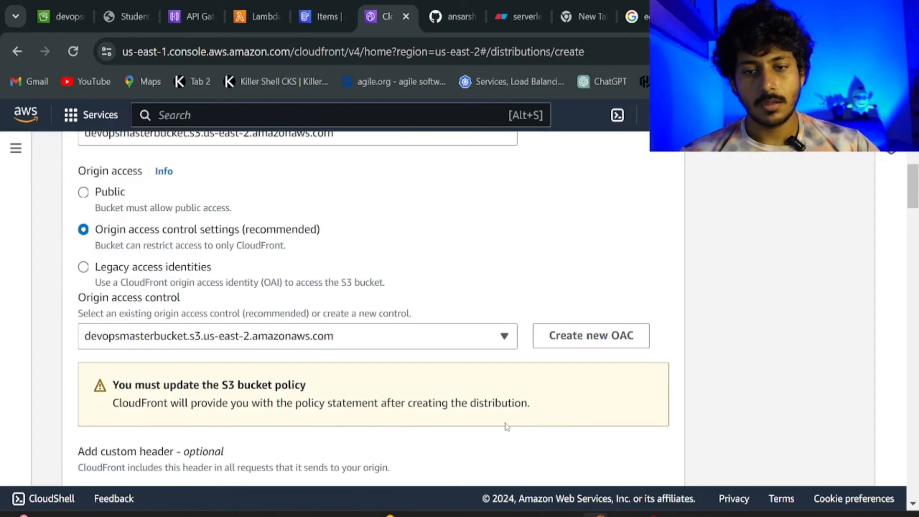
scroll(507, 425, down, 2)
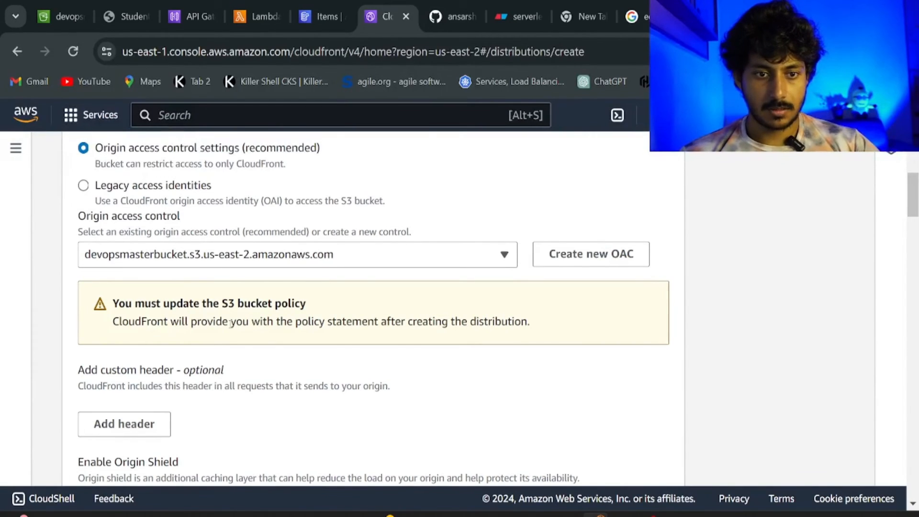
scroll(230, 324, down, 3)
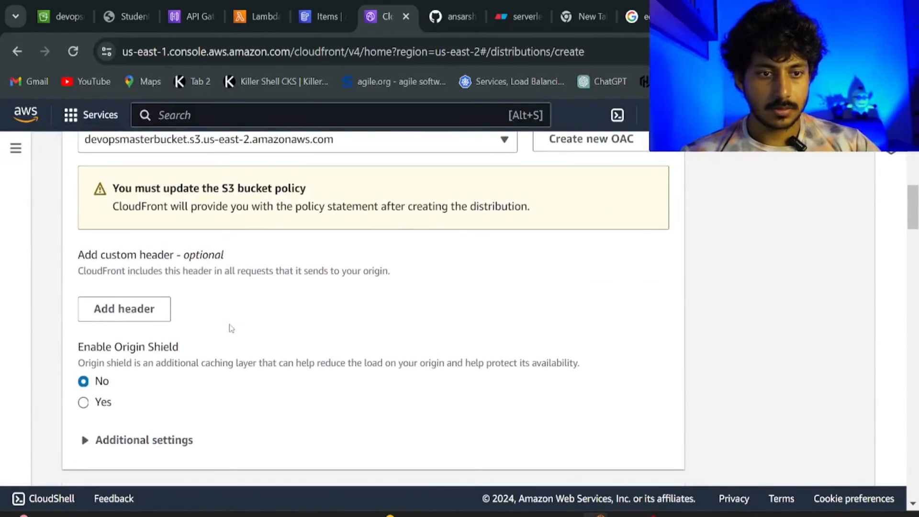
scroll(231, 328, down, 5)
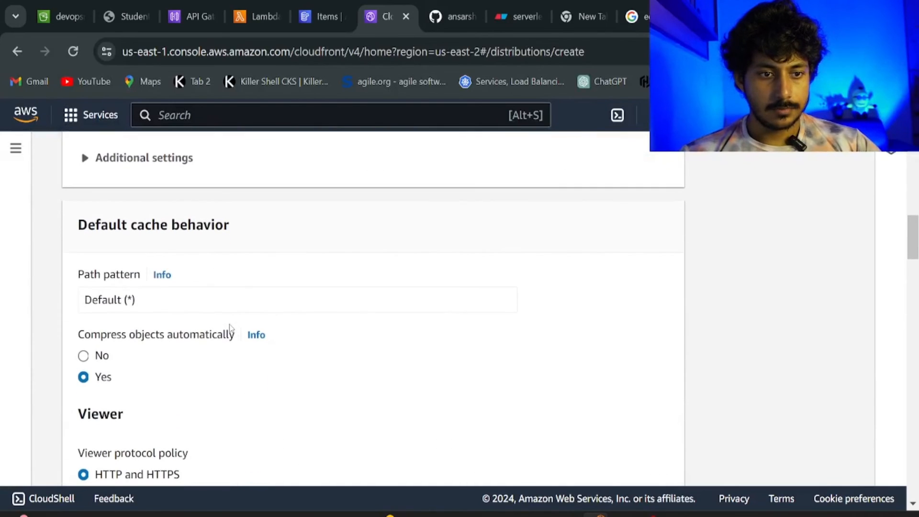
scroll(232, 328, down, 6)
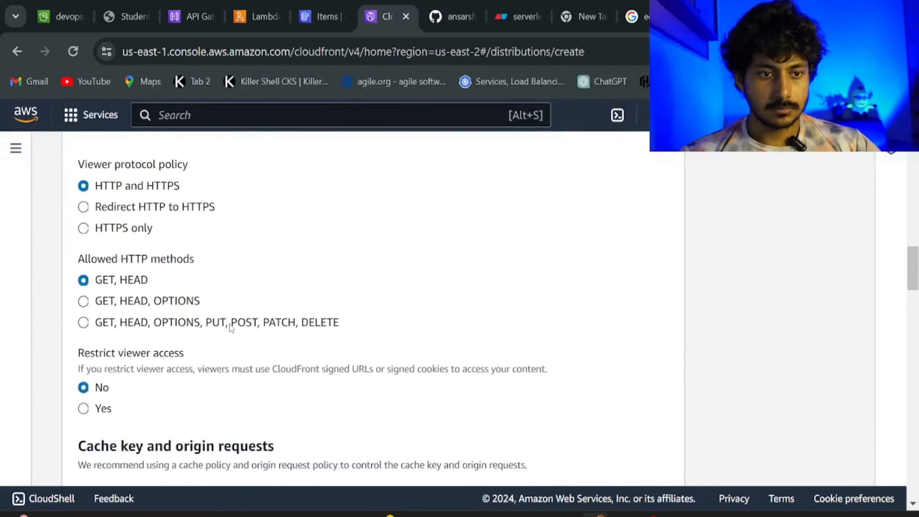
scroll(231, 328, down, 6)
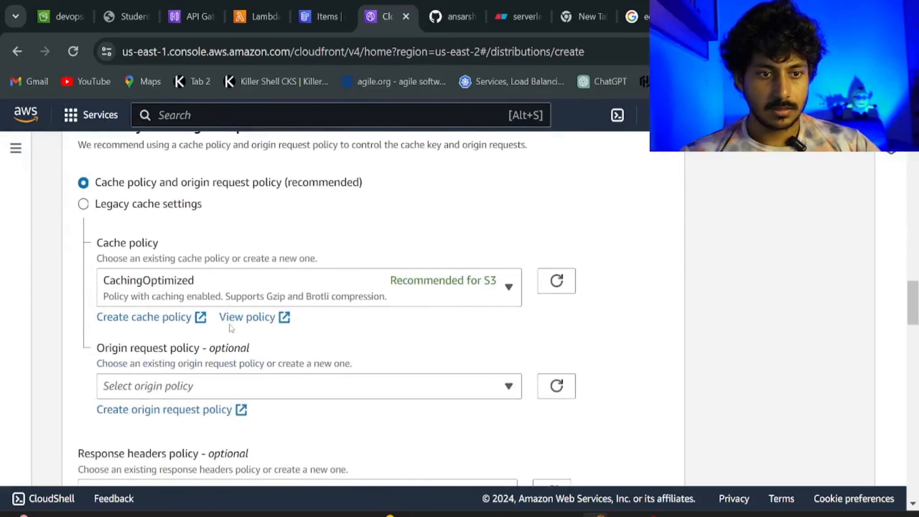
scroll(232, 329, down, 6)
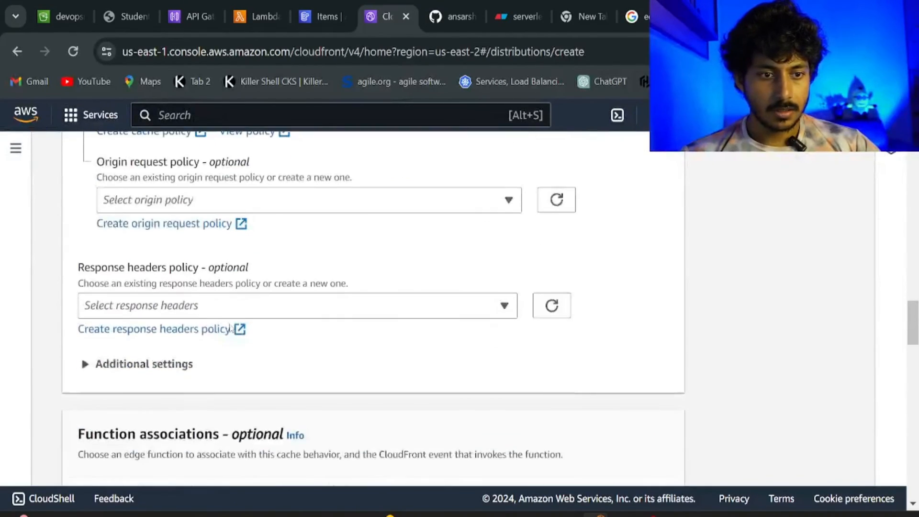
scroll(231, 328, down, 12)
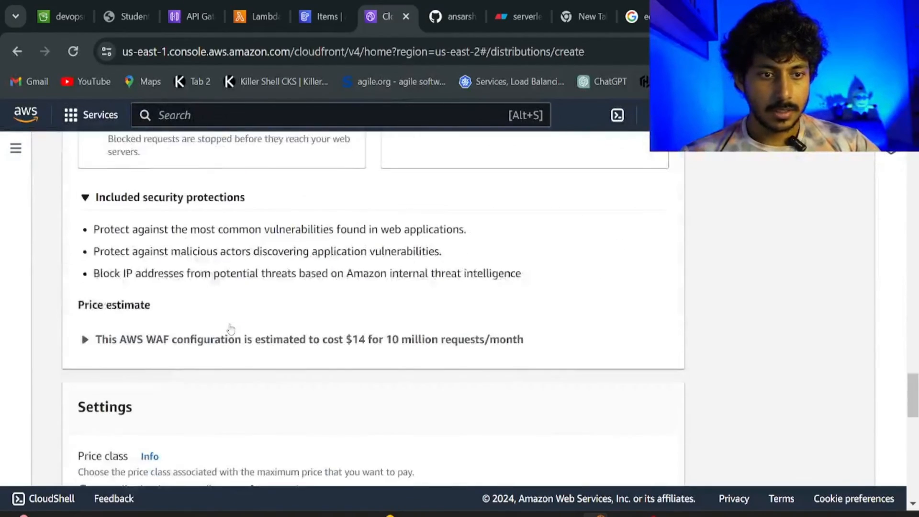
scroll(232, 329, down, 8)
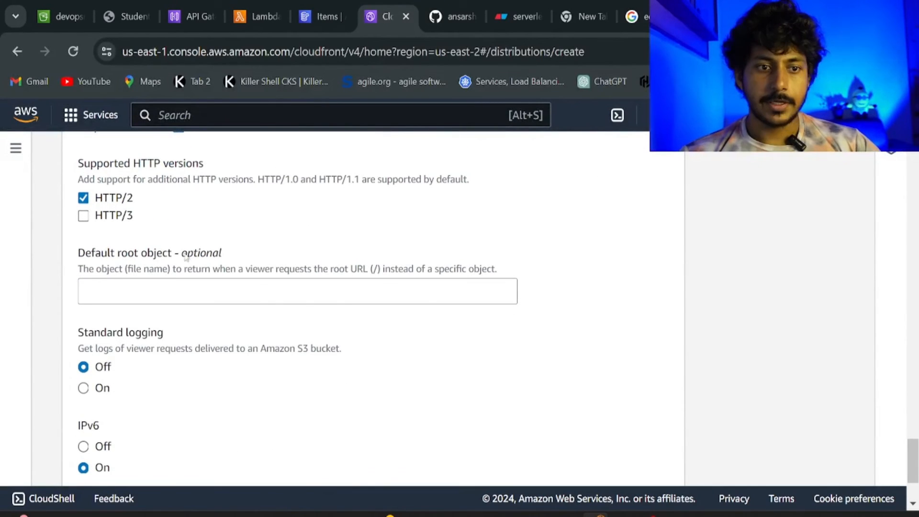
Set default root object index.html, leave WAF protections disabled, and create the distribution.
click(151, 290)
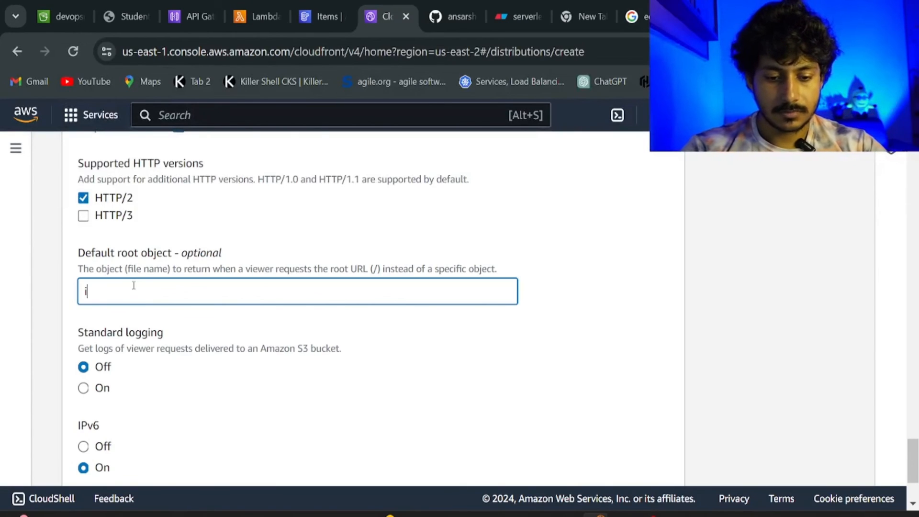
text(ndex.)
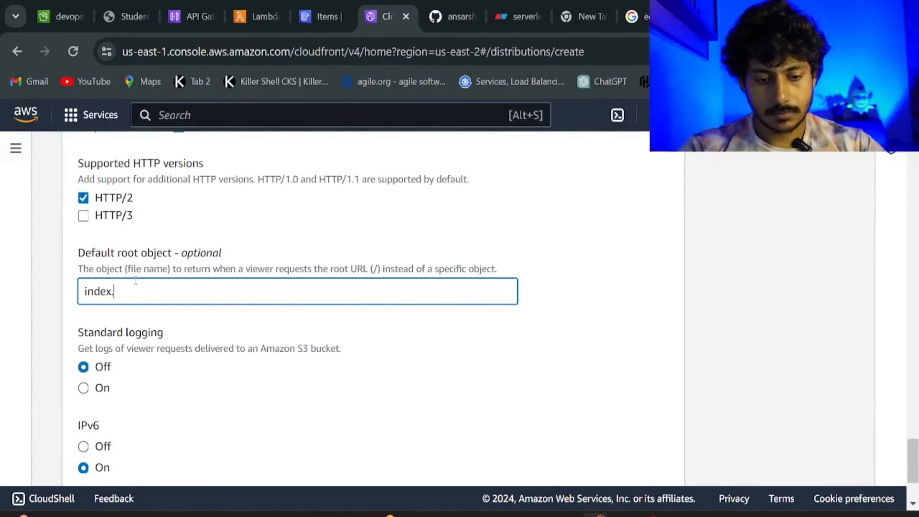
text(html)
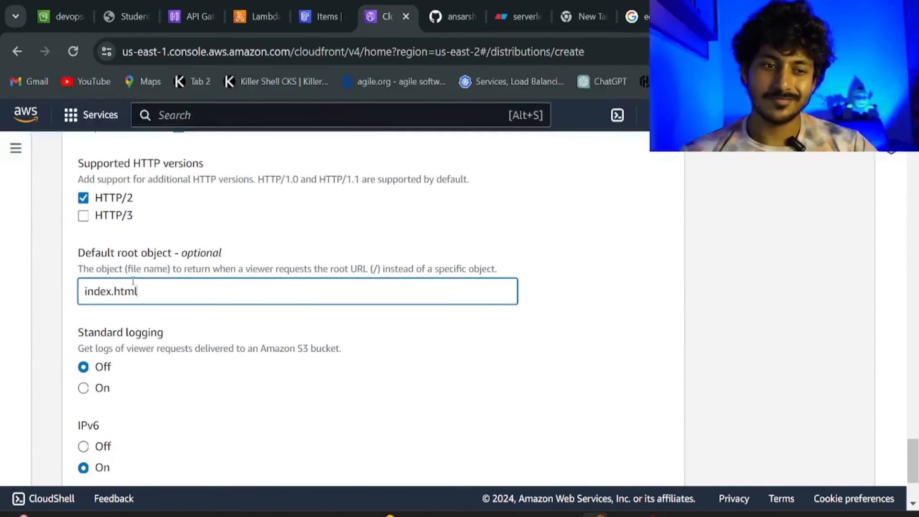
scroll(133, 283, down, 3)
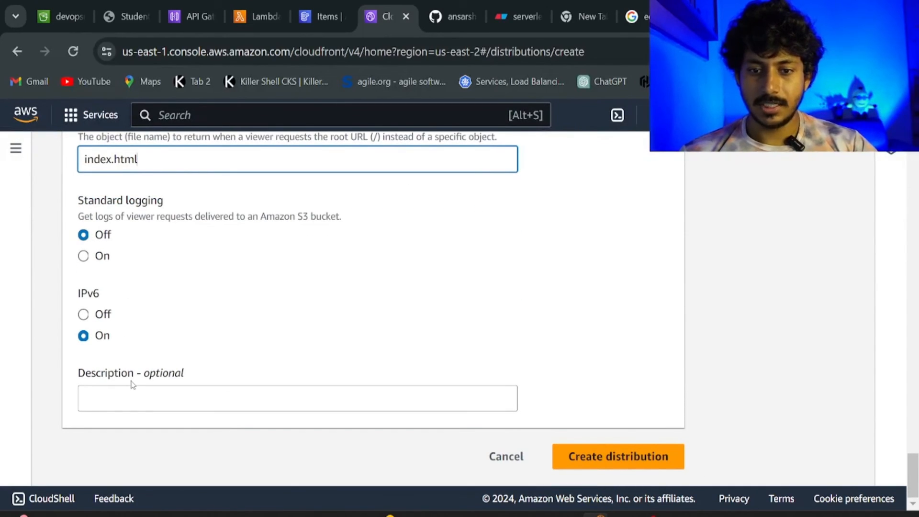
click(607, 463)
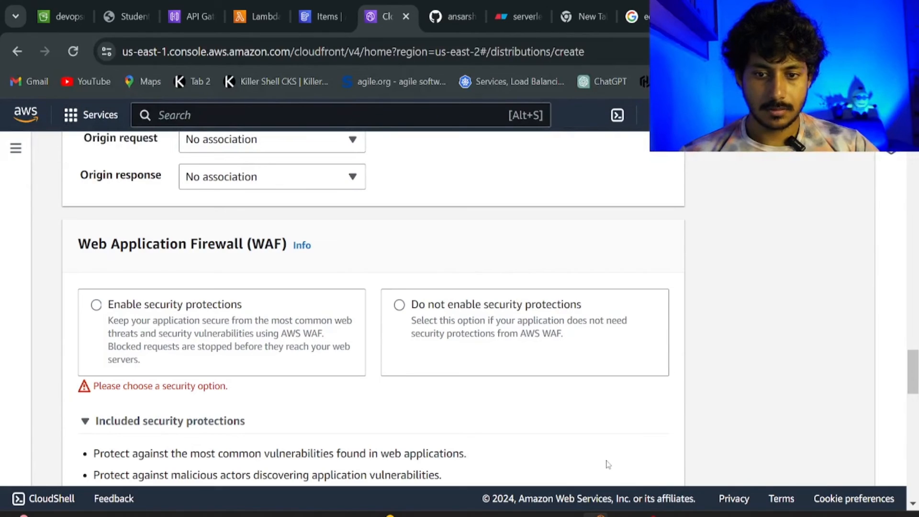
scroll(364, 437, up, 2)
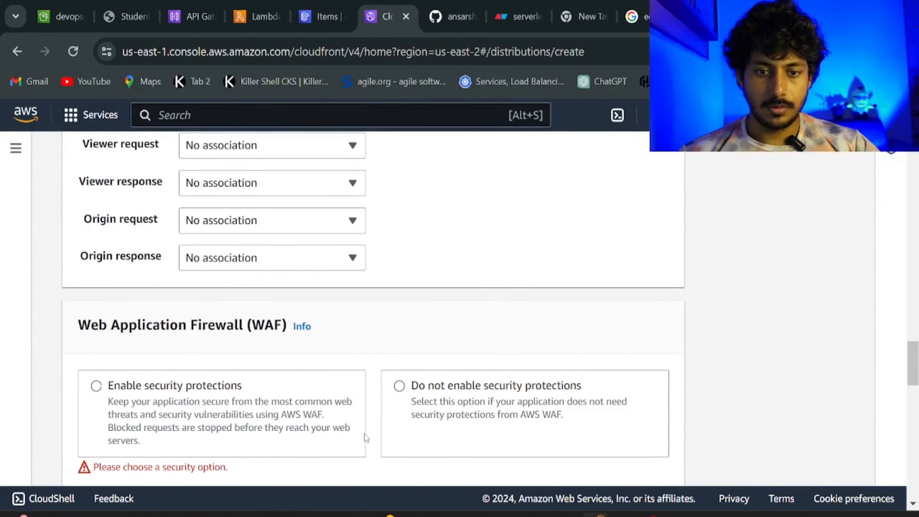
click(458, 393)
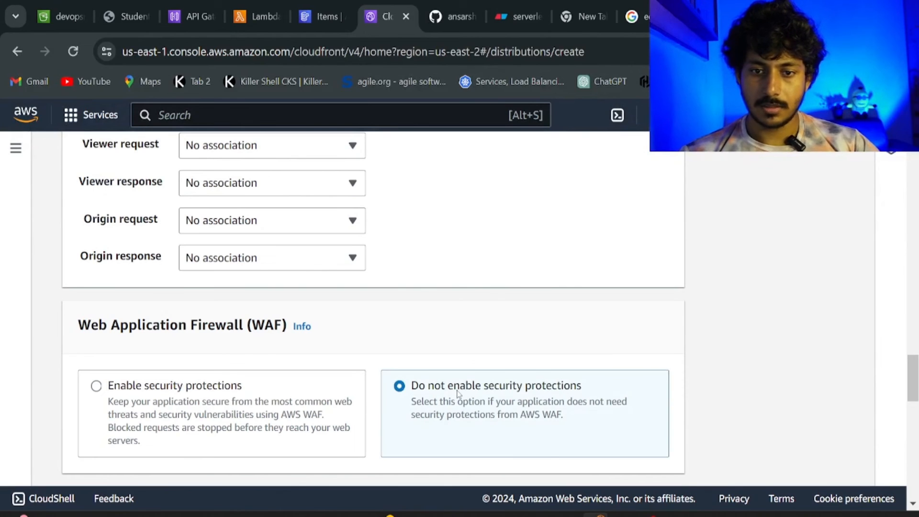
scroll(458, 393, down, 15)
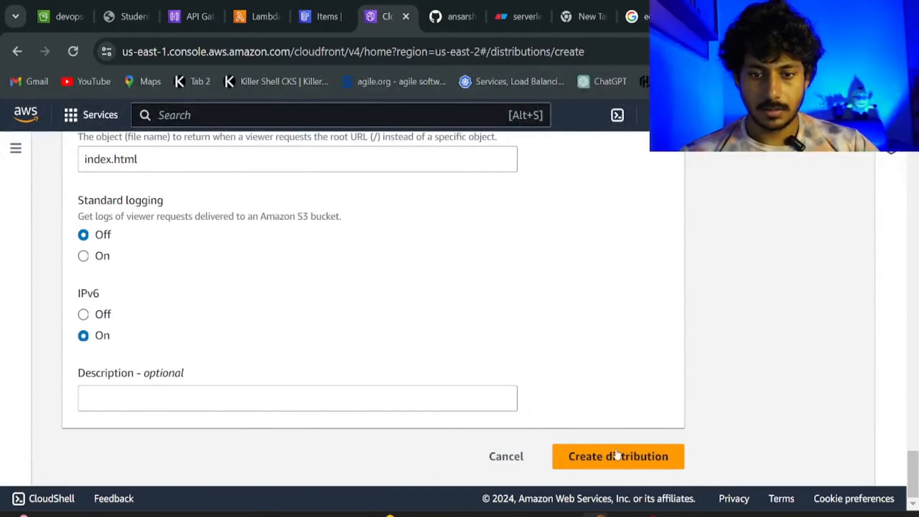
click(617, 456)
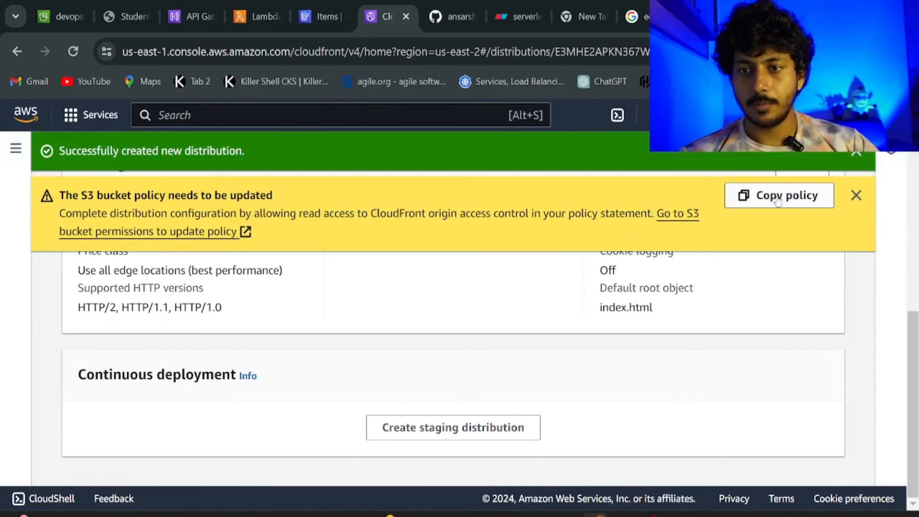
Copy CloudFront's suggested bucket policy and open devopsmasterbucket's Permissions settings.
click(776, 200)
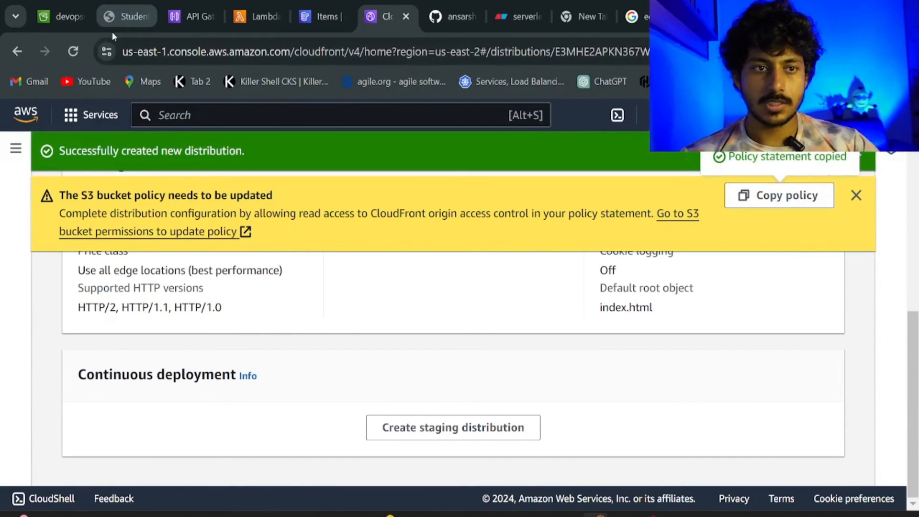
click(61, 22)
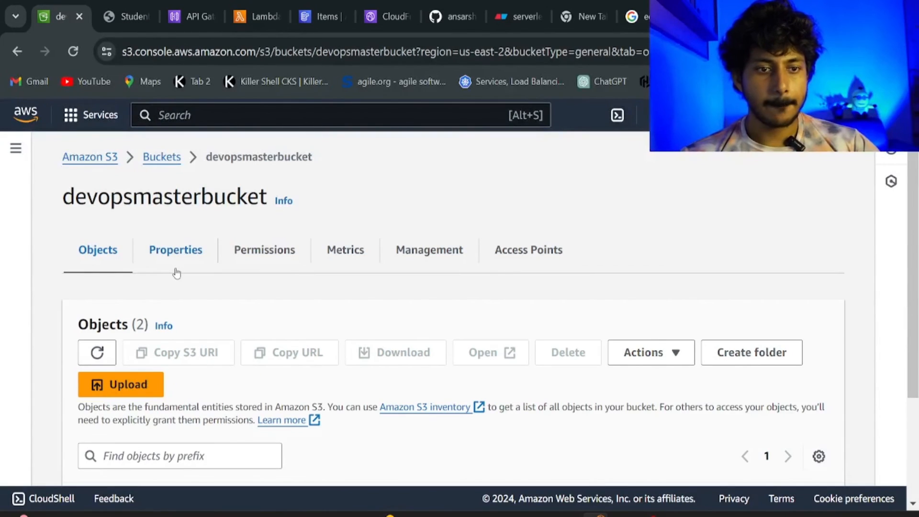
click(251, 259)
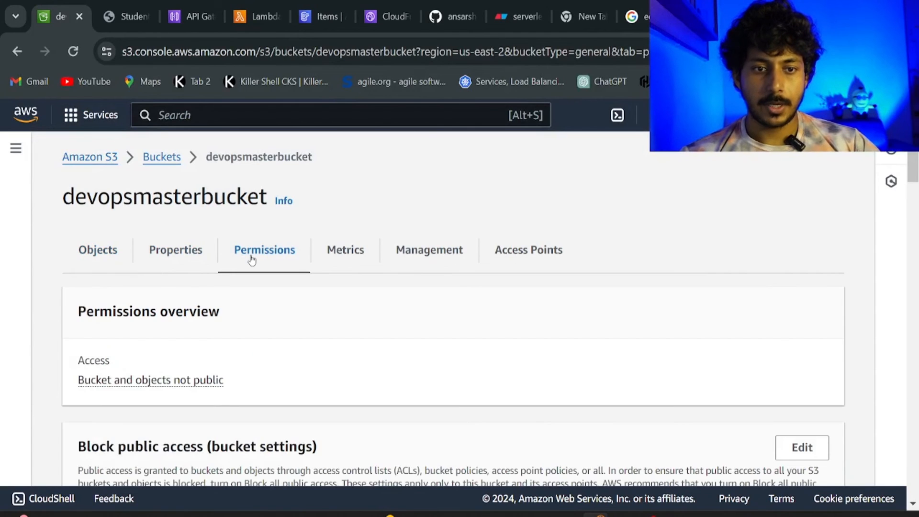
scroll(263, 359, down, 4)
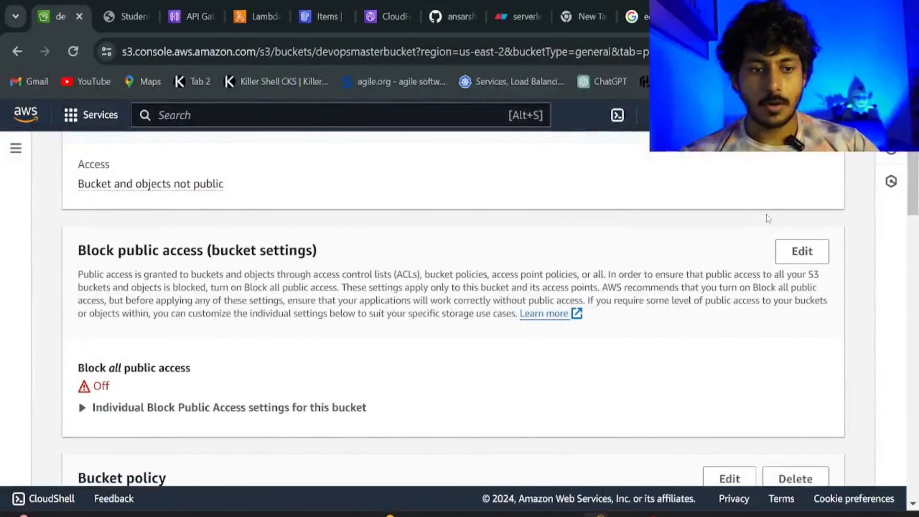
Turn on Block all public access for the bucket, typing 'confirm' to approve.
click(801, 252)
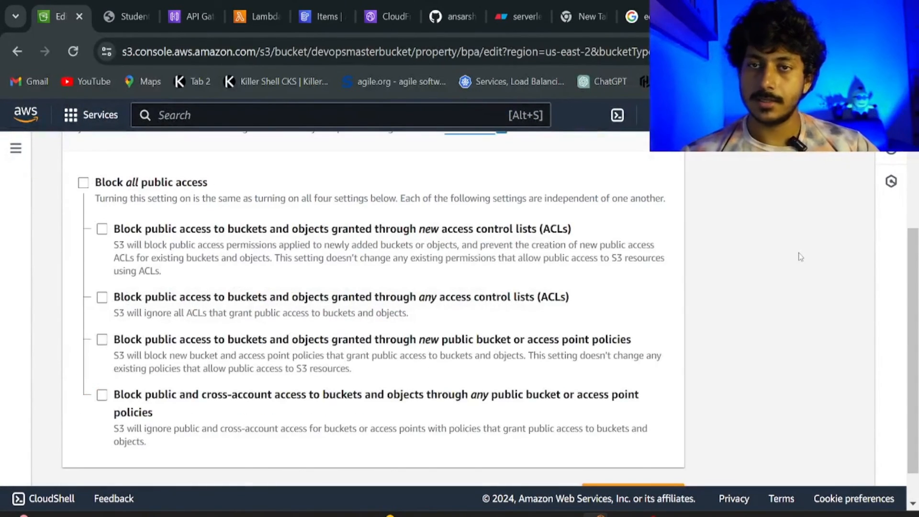
click(84, 187)
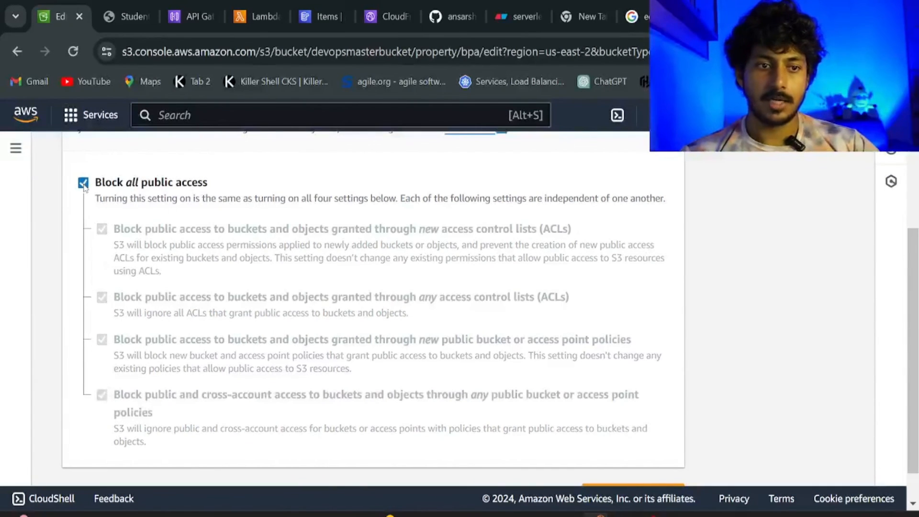
scroll(233, 225, down, 1)
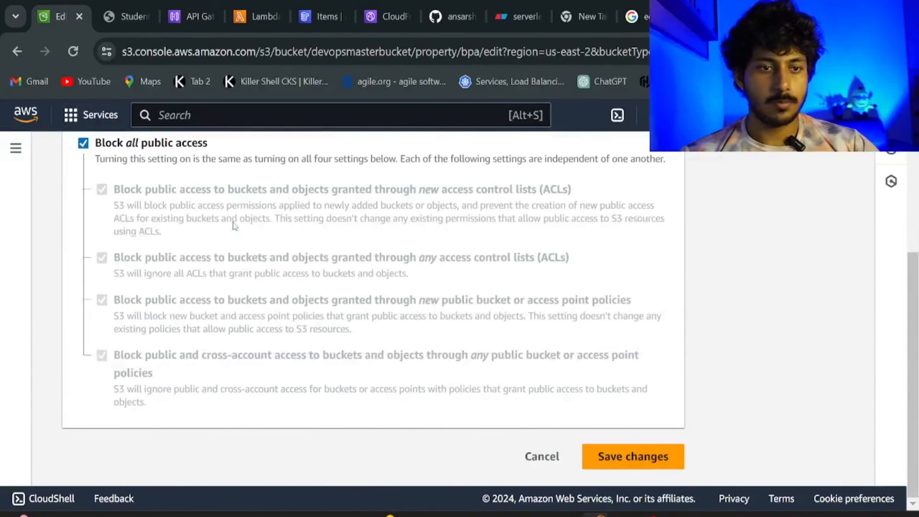
click(630, 461)
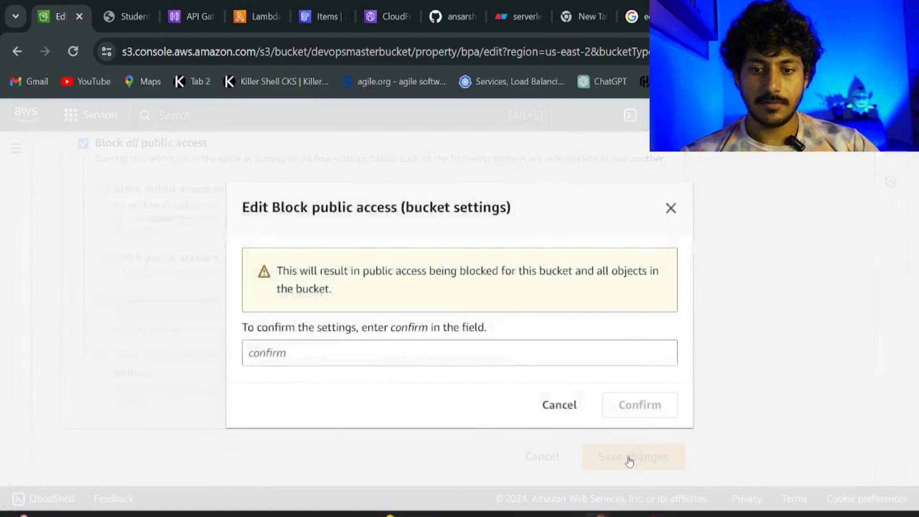
click(416, 355)
text(conf)
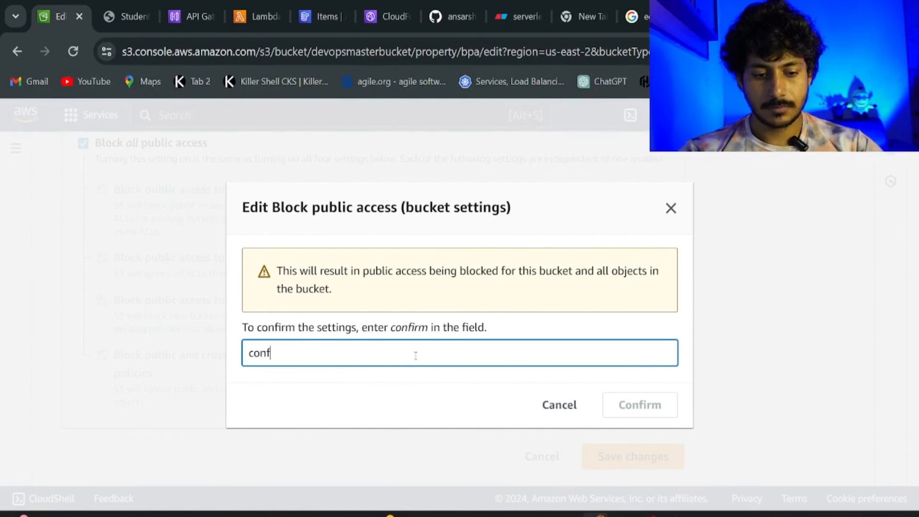
text(irm)
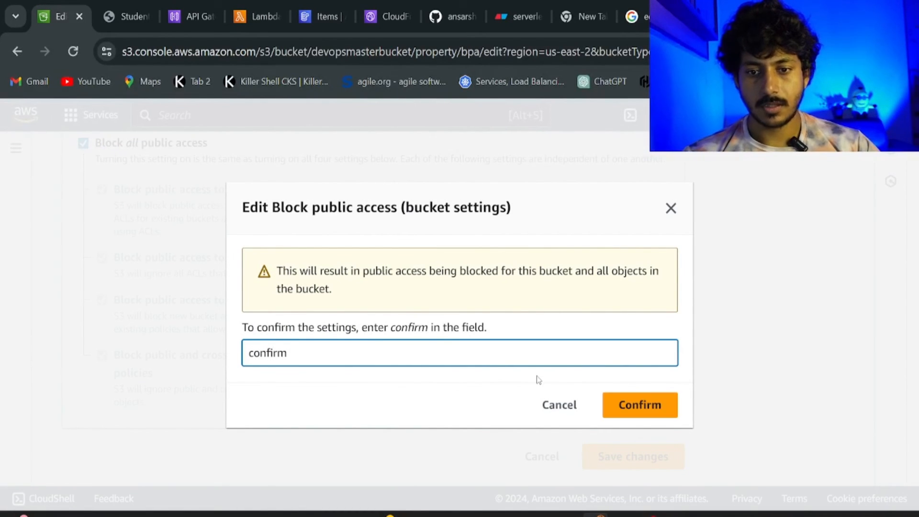
click(647, 403)
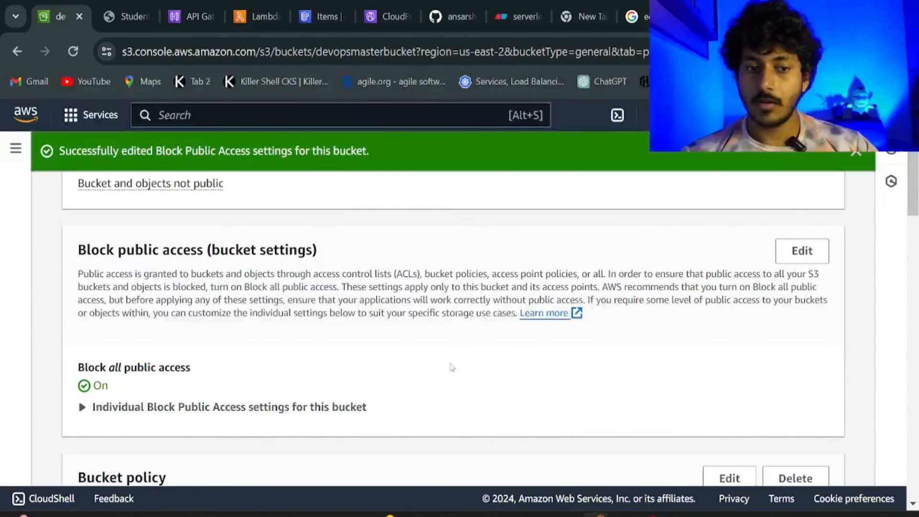
Open the devopsmasterbucket bucket policy for editing.
scroll(450, 366, down, 3)
scroll(450, 366, down, 5)
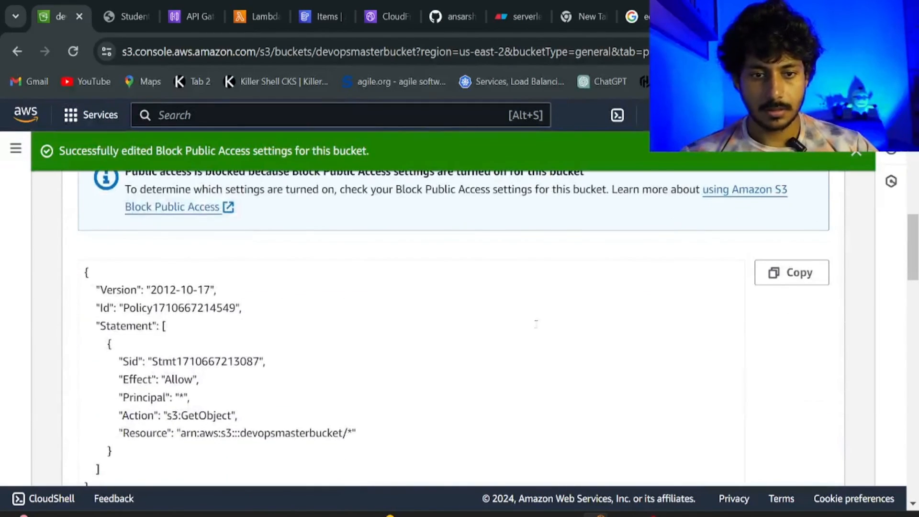
scroll(749, 256, up, 3)
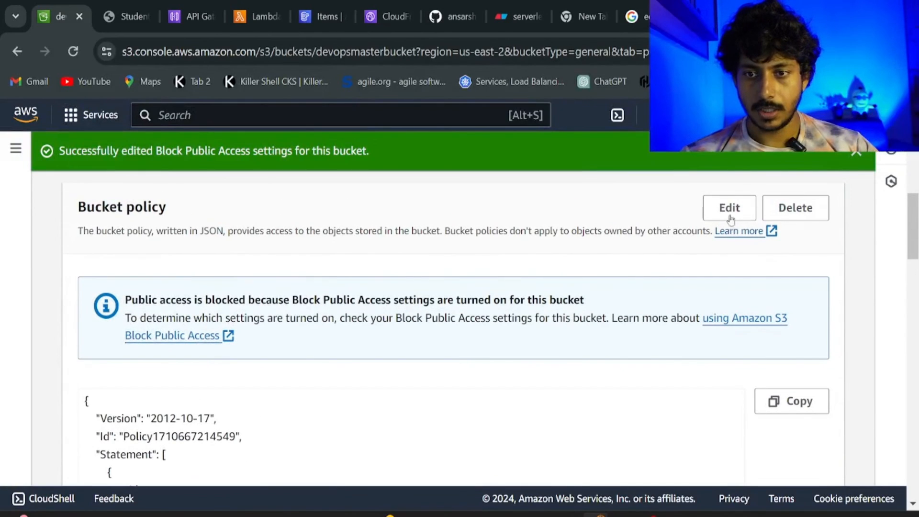
click(729, 207)
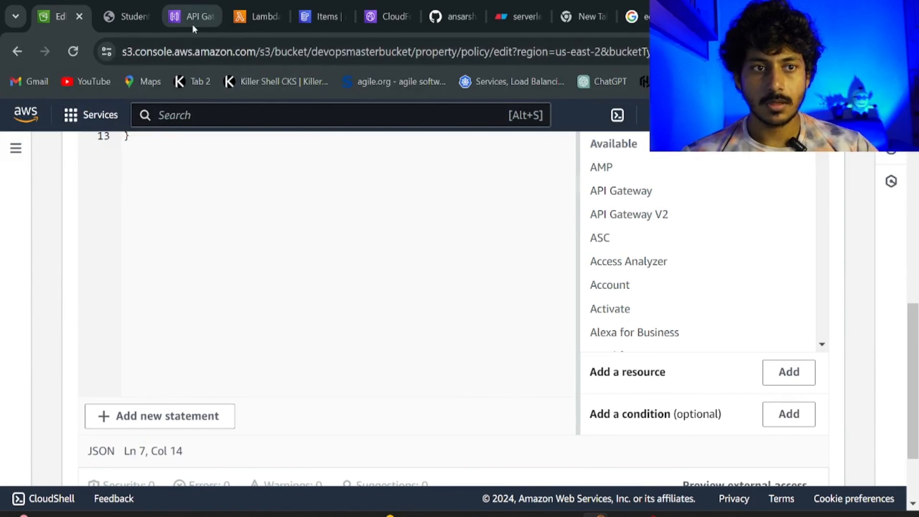
click(385, 16)
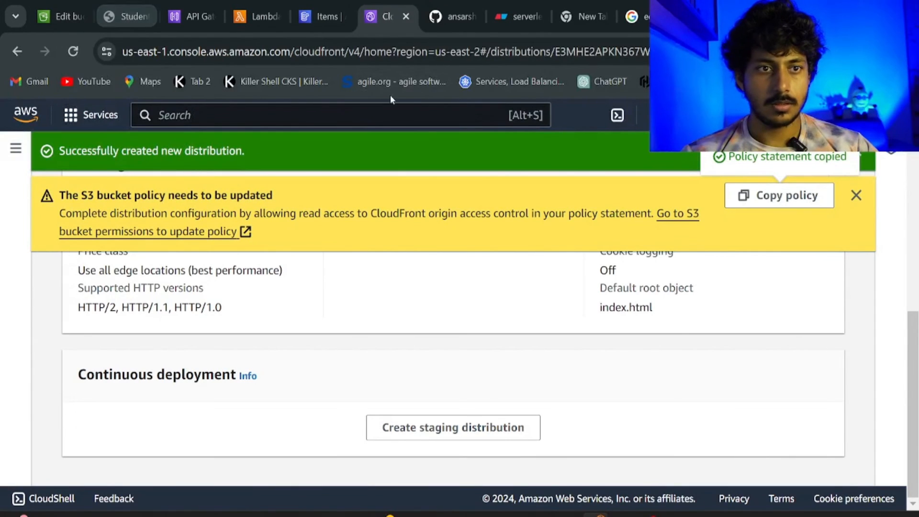
click(70, 10)
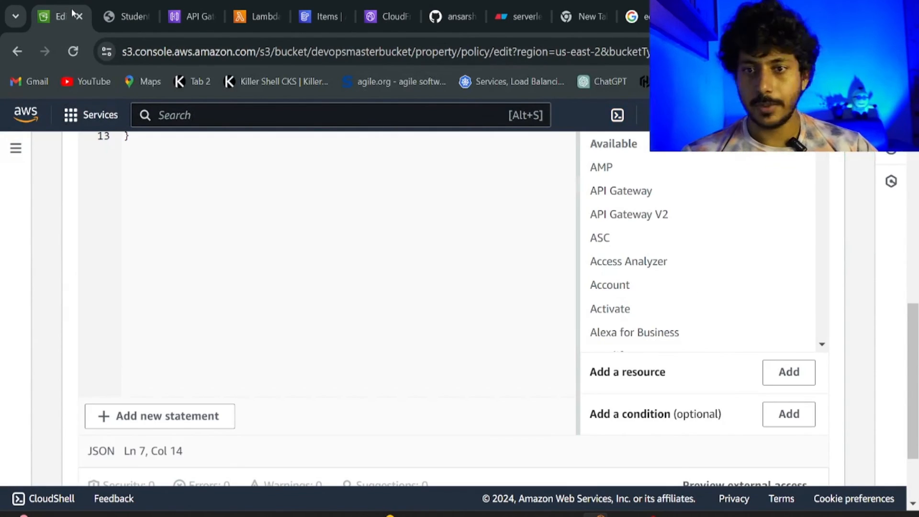
Replace the old policy with the copied CloudFront-only s3:GetObject policy and save it.
click(378, 285)
scroll(379, 285, up, 5)
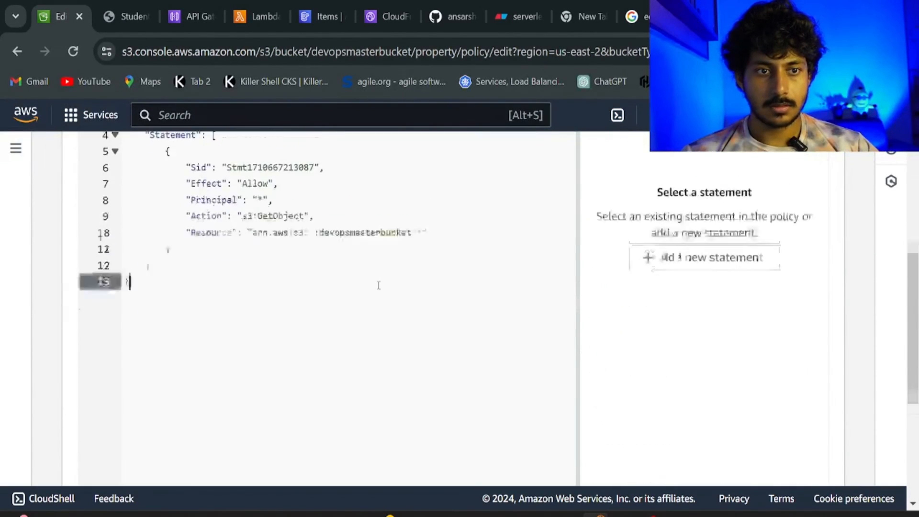
key(ctrl+a)
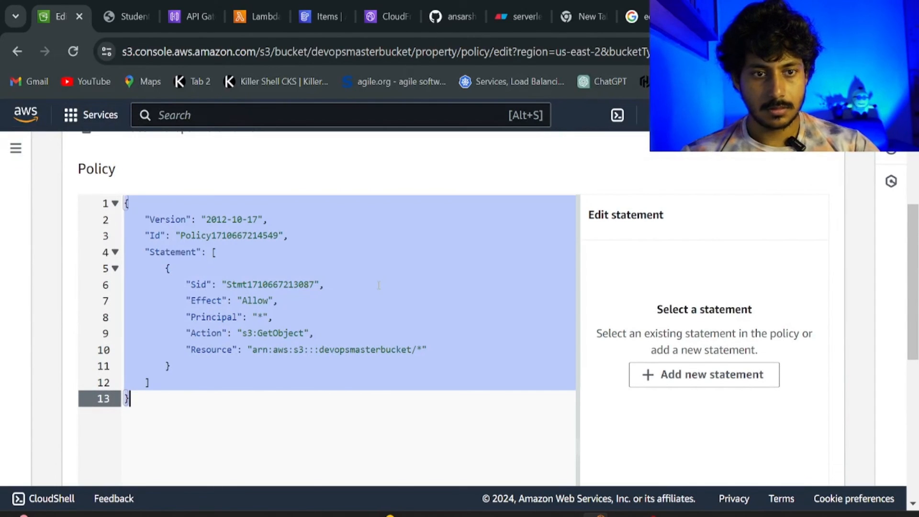
key(ctrl+v)
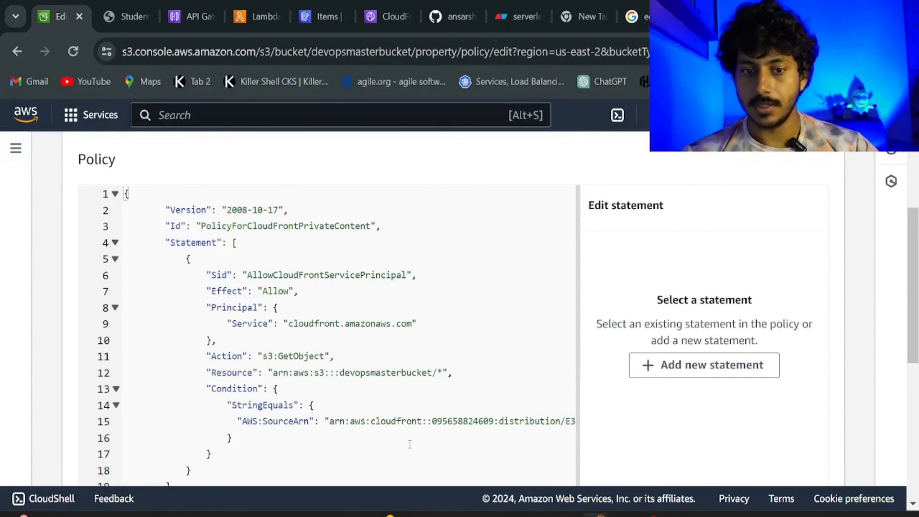
scroll(409, 444, right, 3)
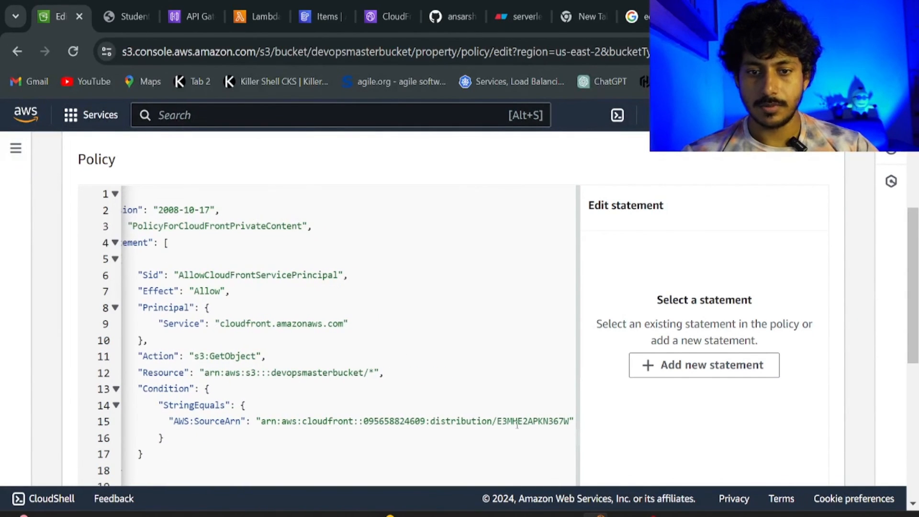
drag(570, 421, 497, 421)
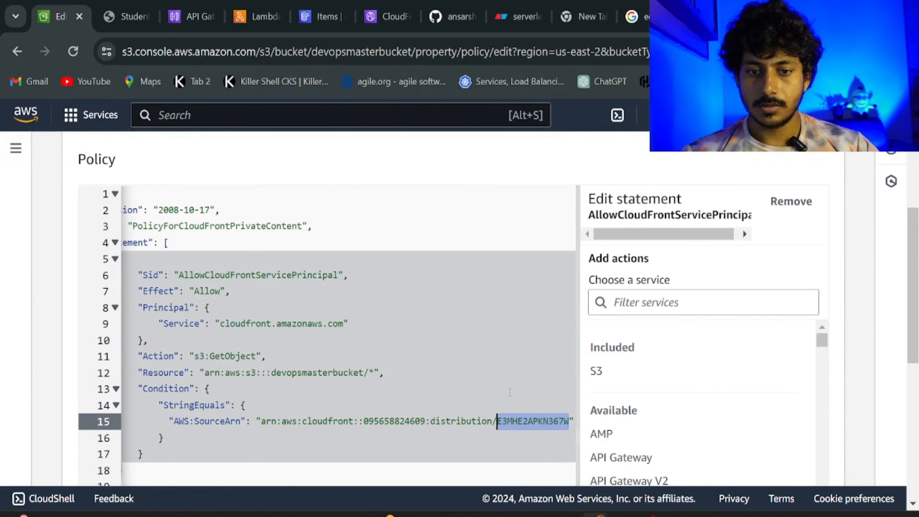
click(510, 392)
scroll(510, 393, down, 8)
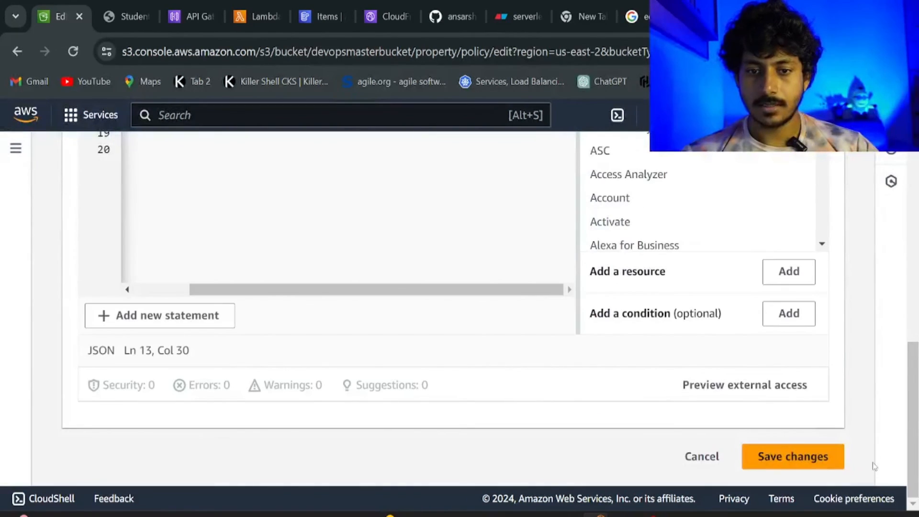
click(791, 463)
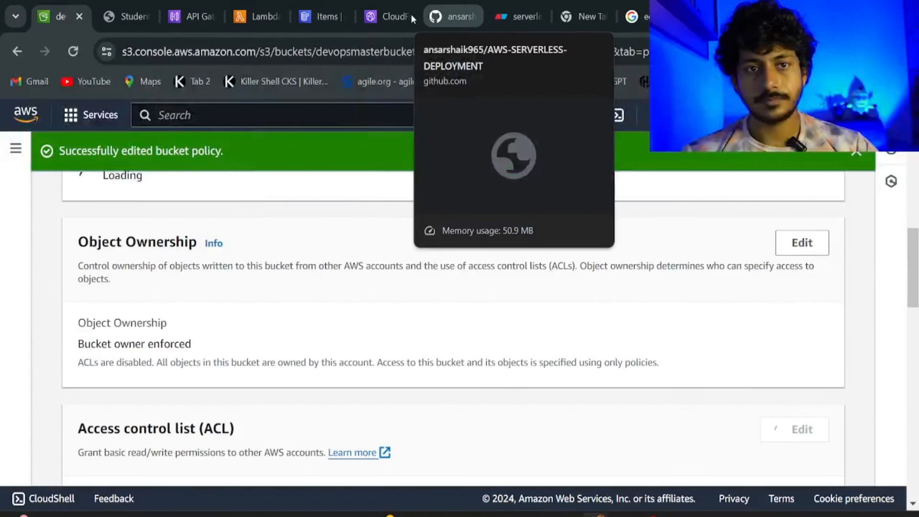
Copy the distribution domain and load d11ntakyqepzky.cloudfront.net in a new Chrome tab, then return to the distribution page.
click(402, 17)
scroll(335, 315, up, 8)
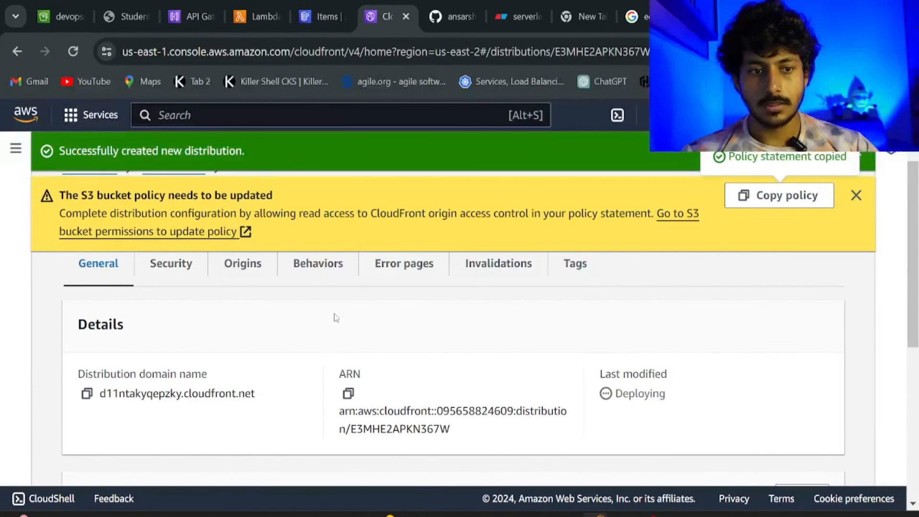
click(86, 393)
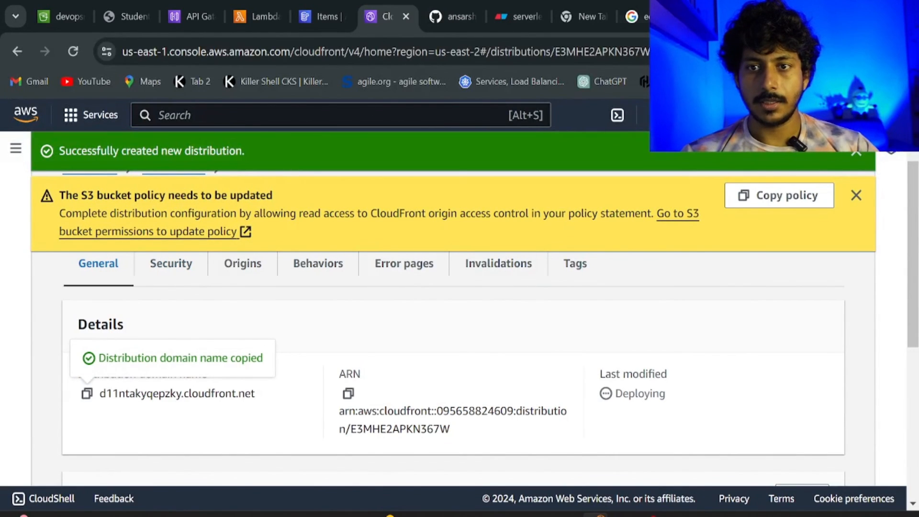
key(ctrl+t)
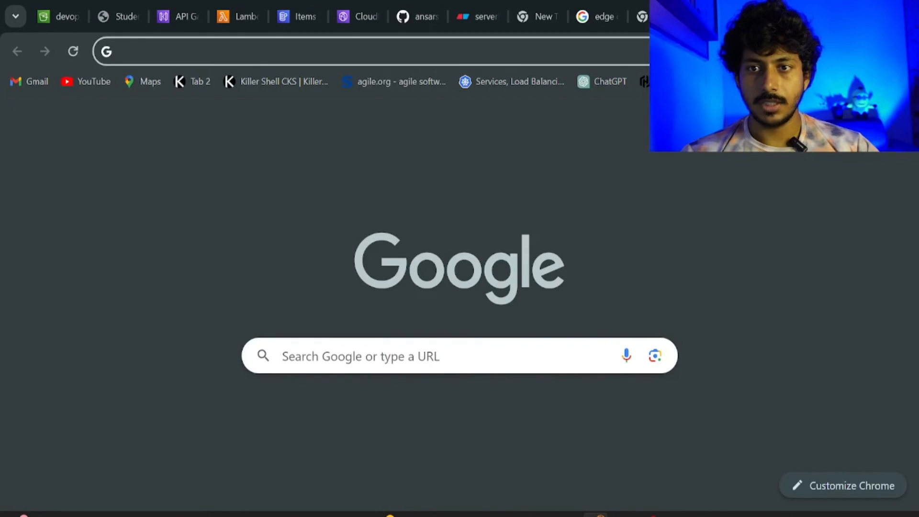
key(ctrl+v)
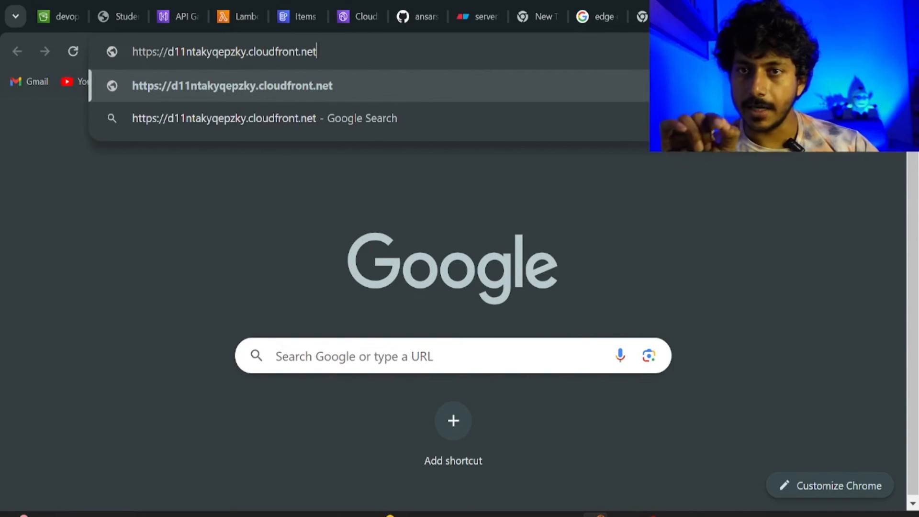
key(Return)
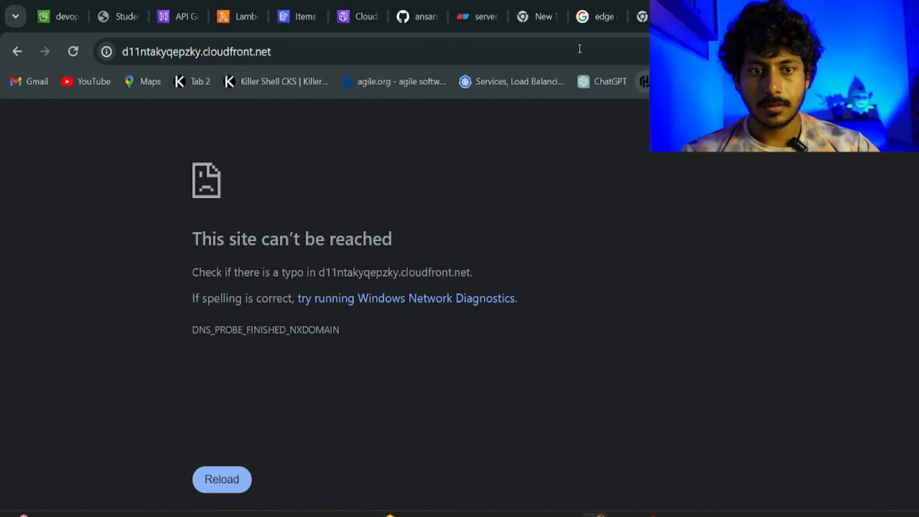
click(373, 17)
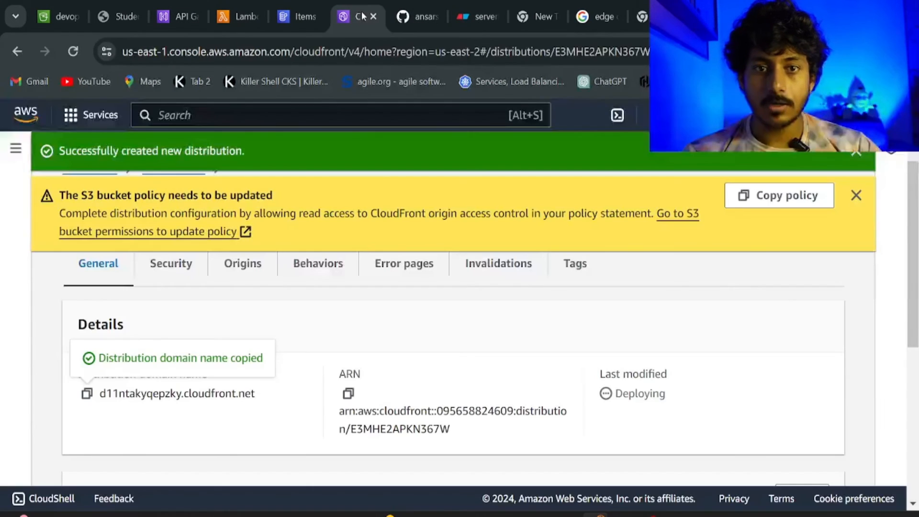
scroll(378, 210, up, 2)
scroll(378, 211, down, 3)
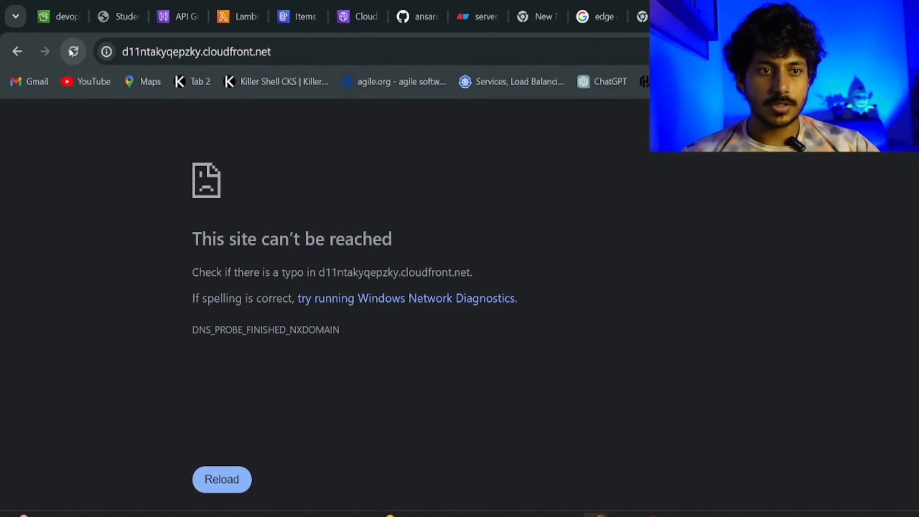
Reload the CloudFront site and list all saved students, showing students 2 and 1.
click(72, 52)
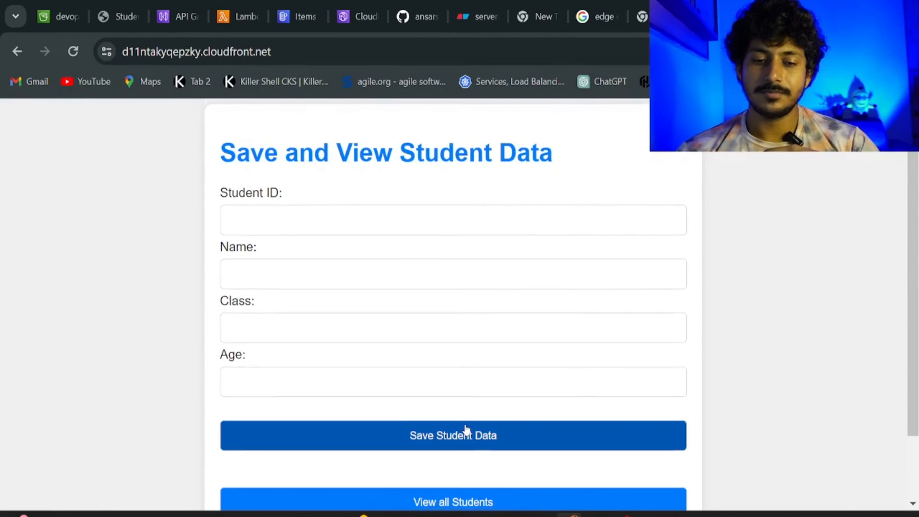
scroll(466, 430, down, 2)
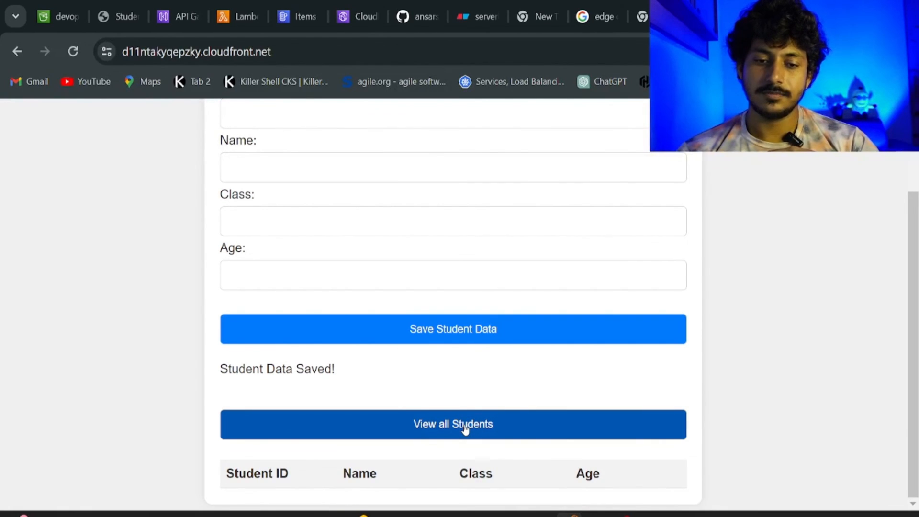
click(465, 429)
scroll(463, 428, down, 2)
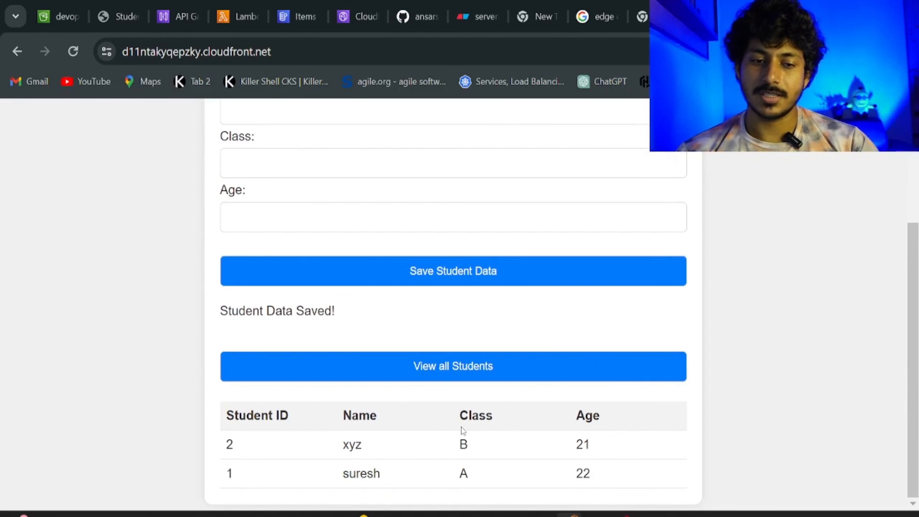
Copy the CloudFront URL from the address bar into Notepad on line 2.
click(292, 52)
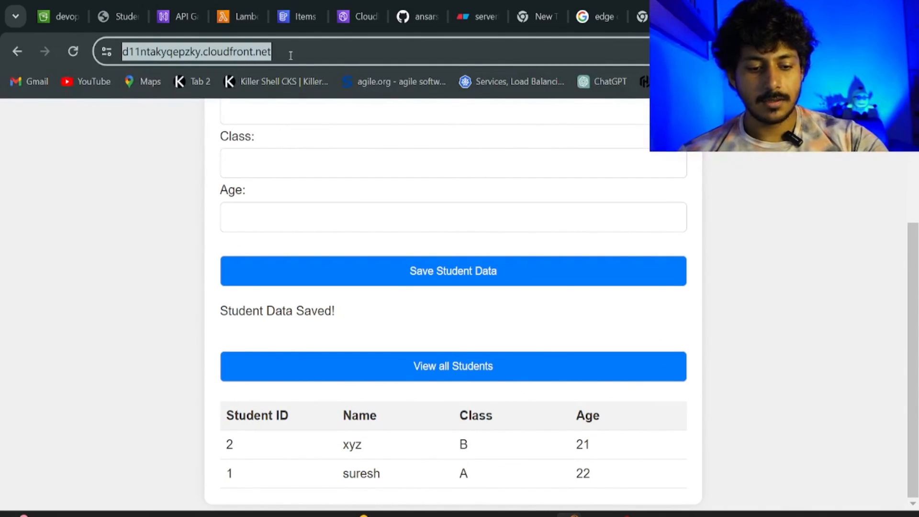
key(alt+Tab)
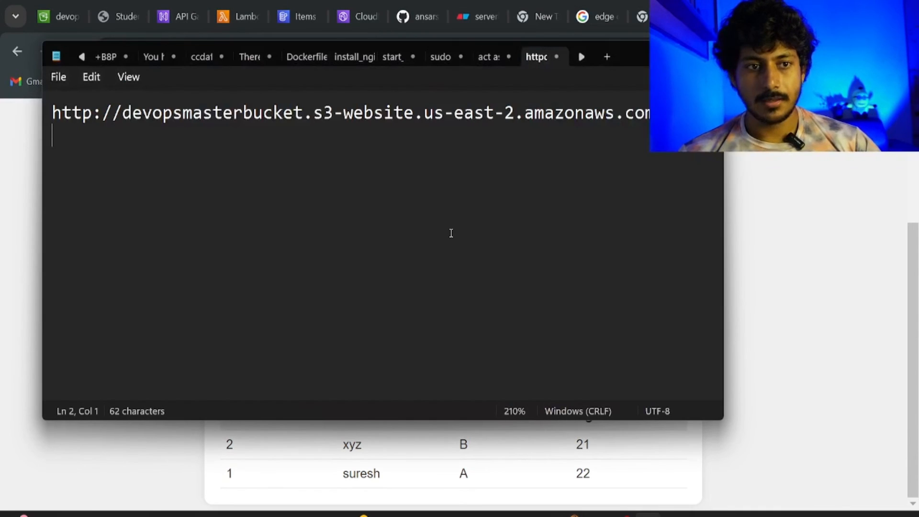
key(ctrl+v)
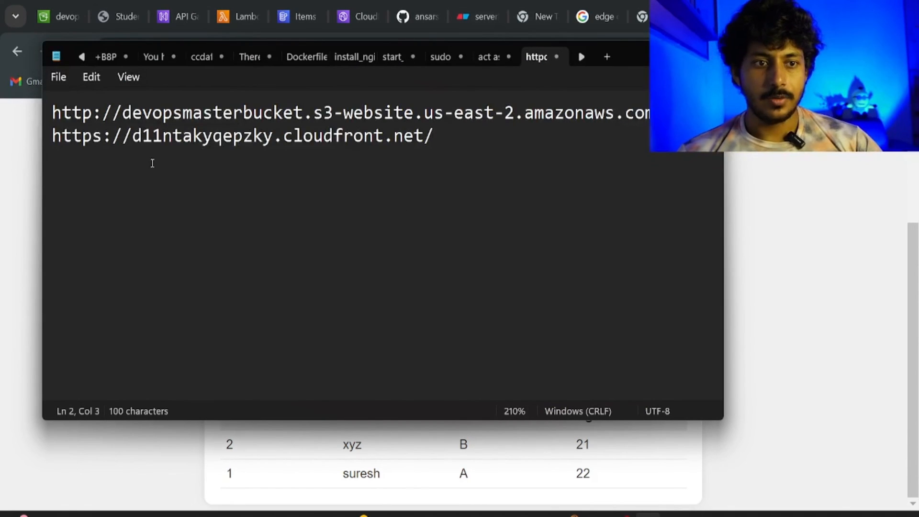